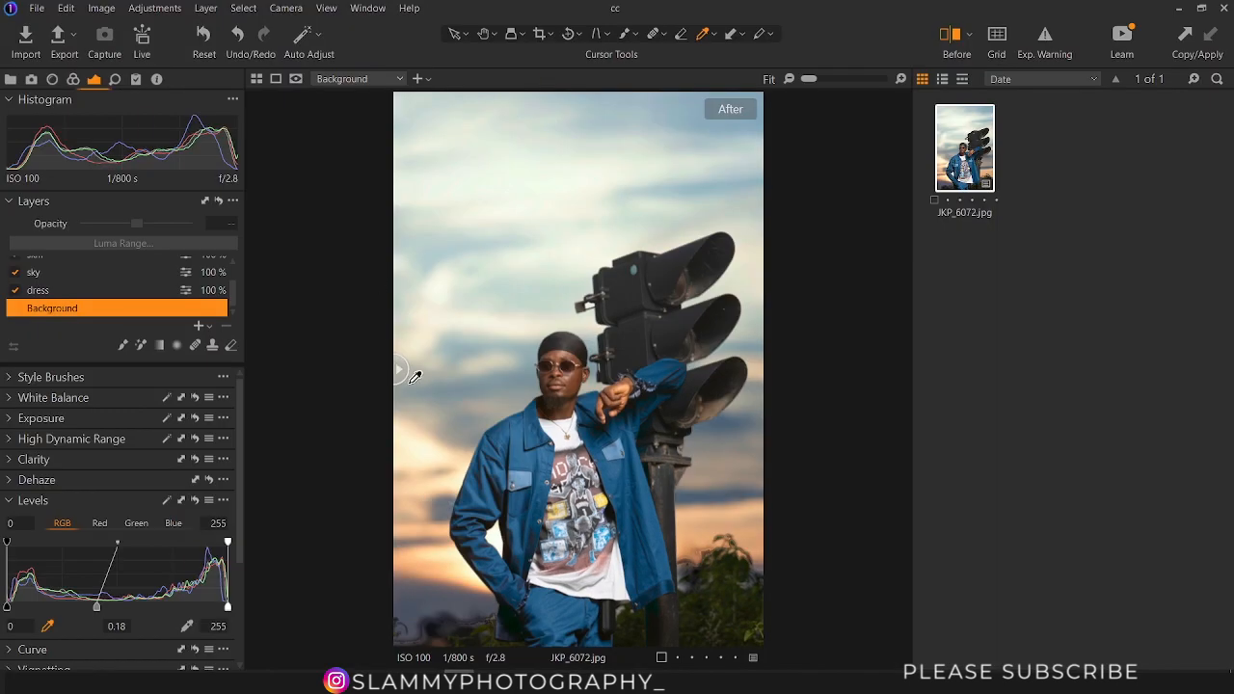
Collapse both expanded Levels tools in the Exposure tool tab
{"action": "left_click_drag", "start_coordinate": [399, 371], "coordinate": [374, 423]}
{"action": "left_click_drag", "start_coordinate": [395, 369], "coordinate": [371, 428]}
{"action": "mouse_move", "coordinate": [53, 484]}
{"action": "left_click", "coordinate": [9, 502]}
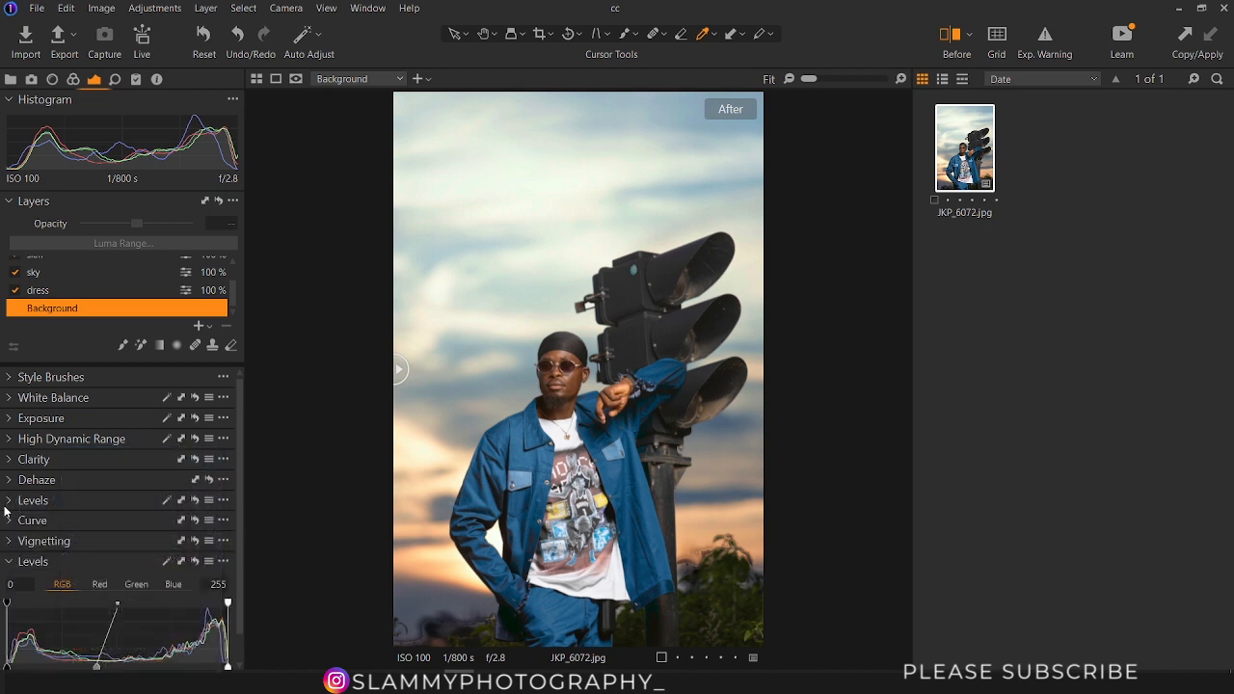
{"action": "left_click", "coordinate": [8, 563]}
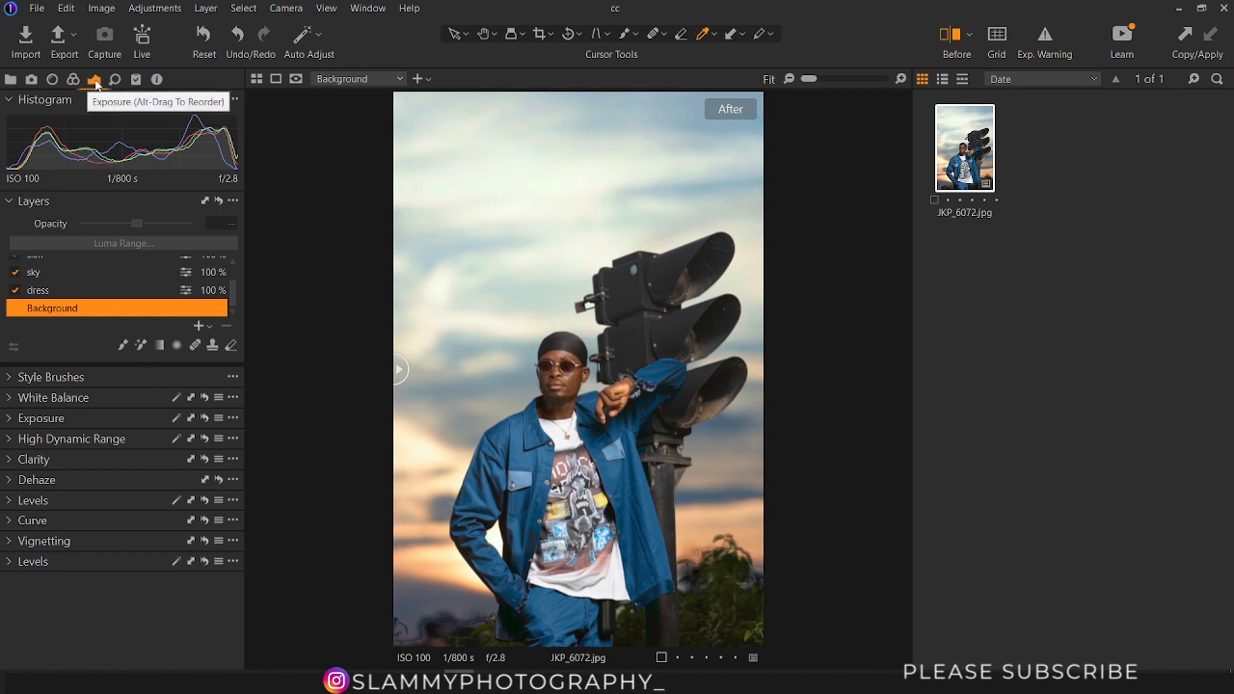
Add another Levels tool to the Exposure tool tab
{"action": "right_click", "coordinate": [116, 597]}
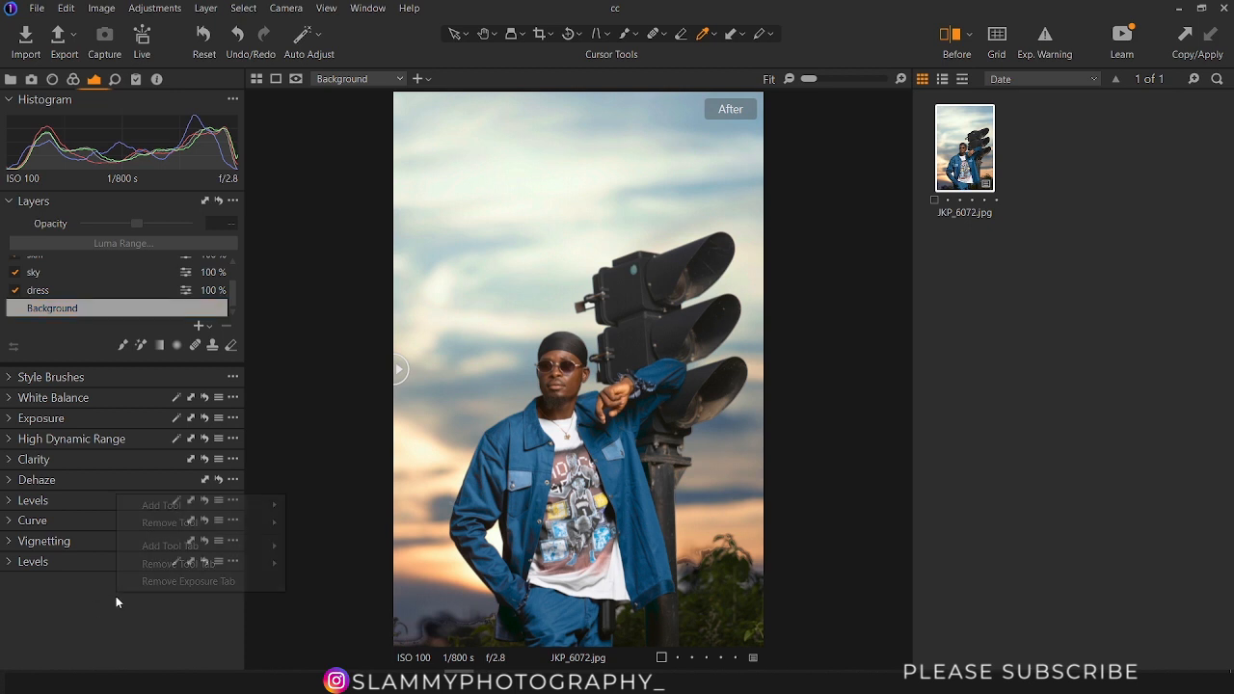
{"action": "mouse_move", "coordinate": [223, 500]}
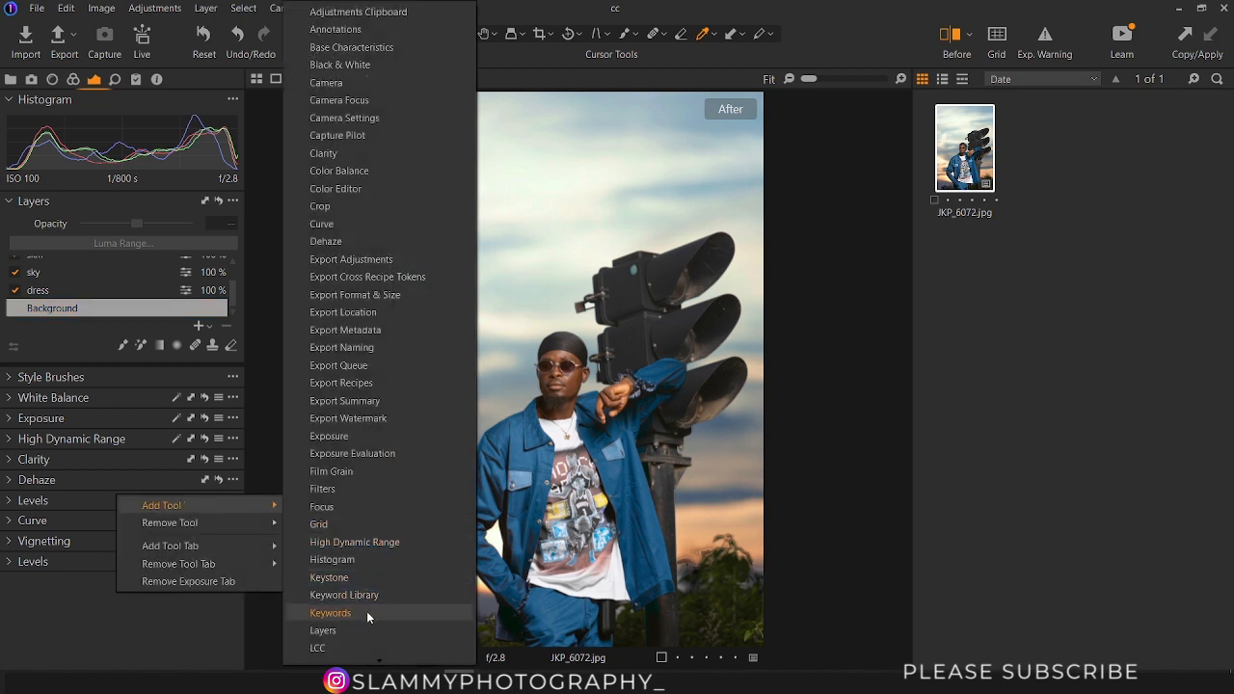
{"action": "scroll", "coordinate": [366, 619], "scroll_direction": "down", "scroll_amount": 3}
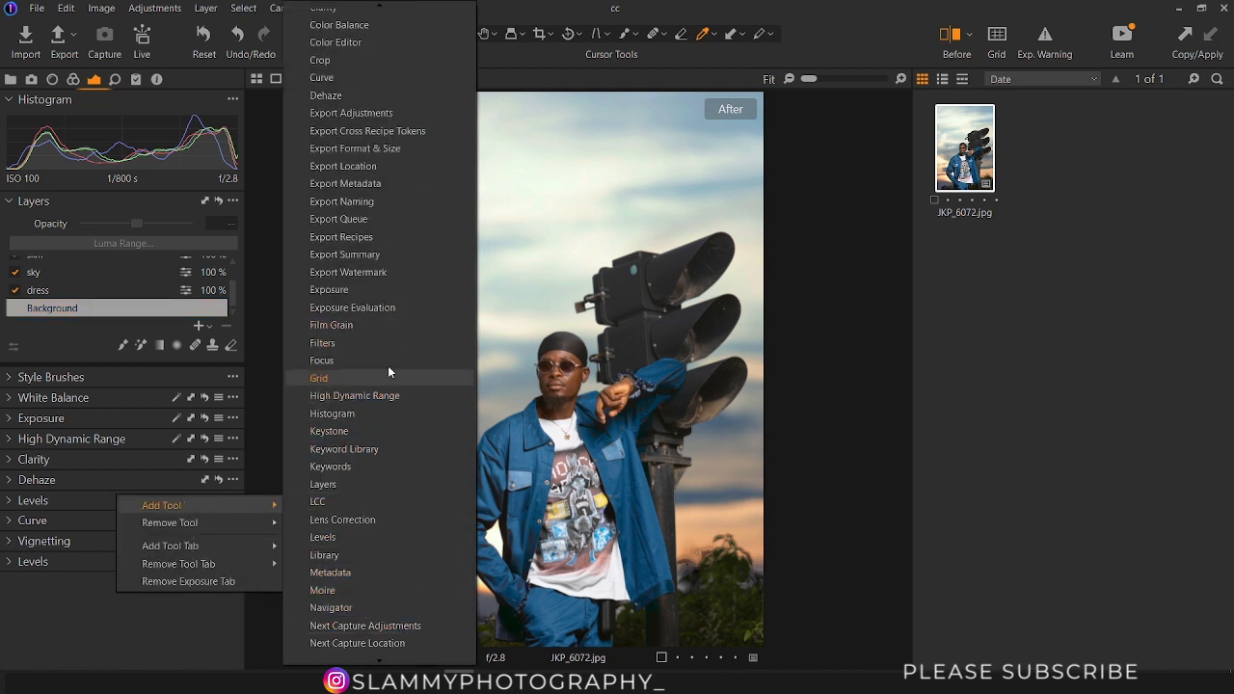
{"action": "left_click", "coordinate": [365, 536]}
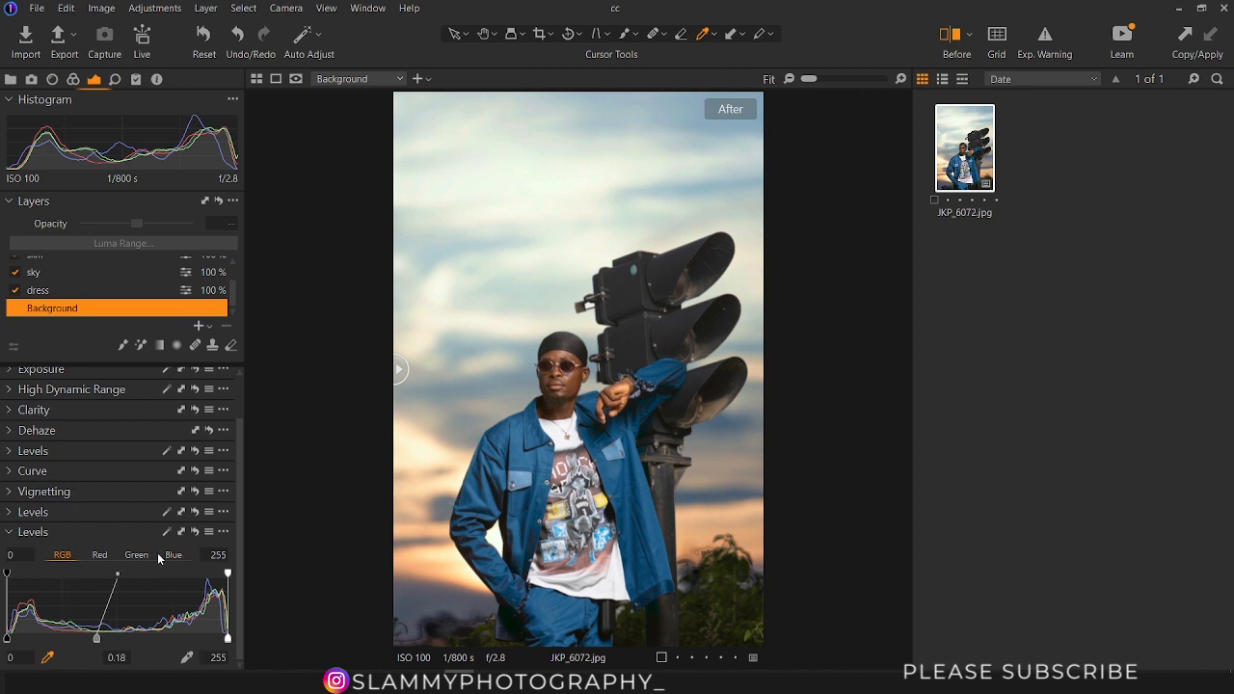
Remove the two extra Levels tools from the Exposure tool tab and expand the remaining one
{"action": "left_click", "coordinate": [222, 532]}
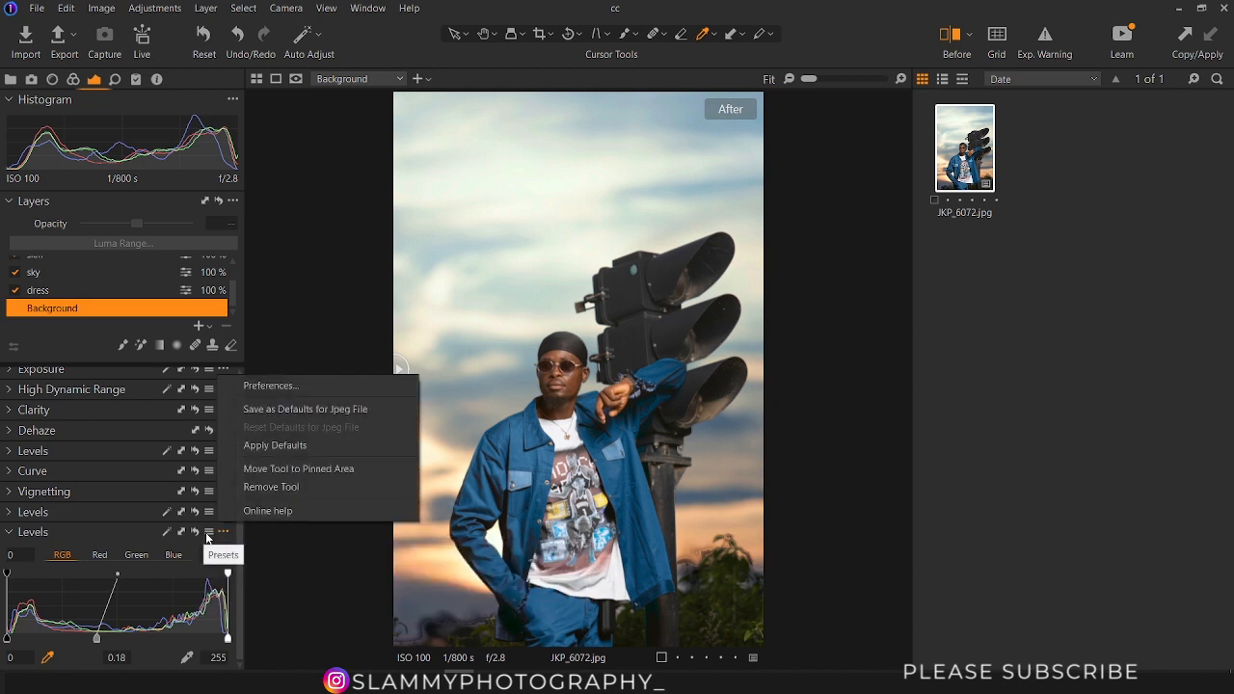
{"action": "left_click", "coordinate": [207, 533]}
{"action": "left_click", "coordinate": [223, 533]}
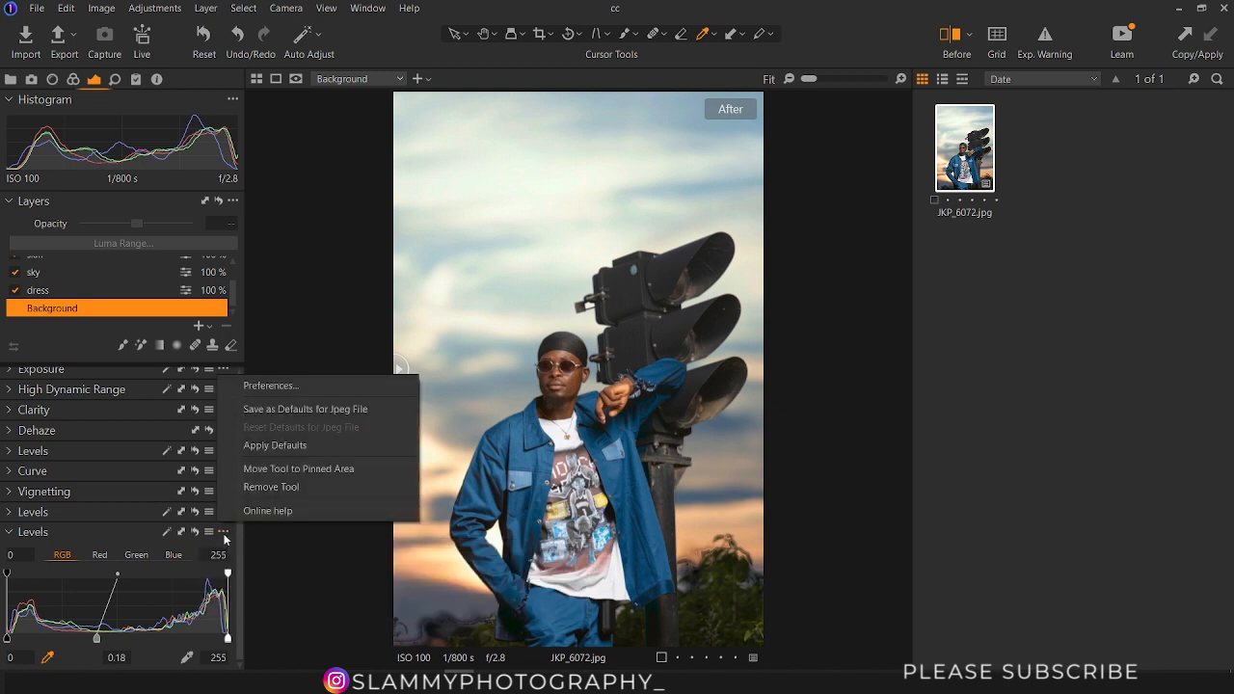
{"action": "left_click", "coordinate": [283, 488]}
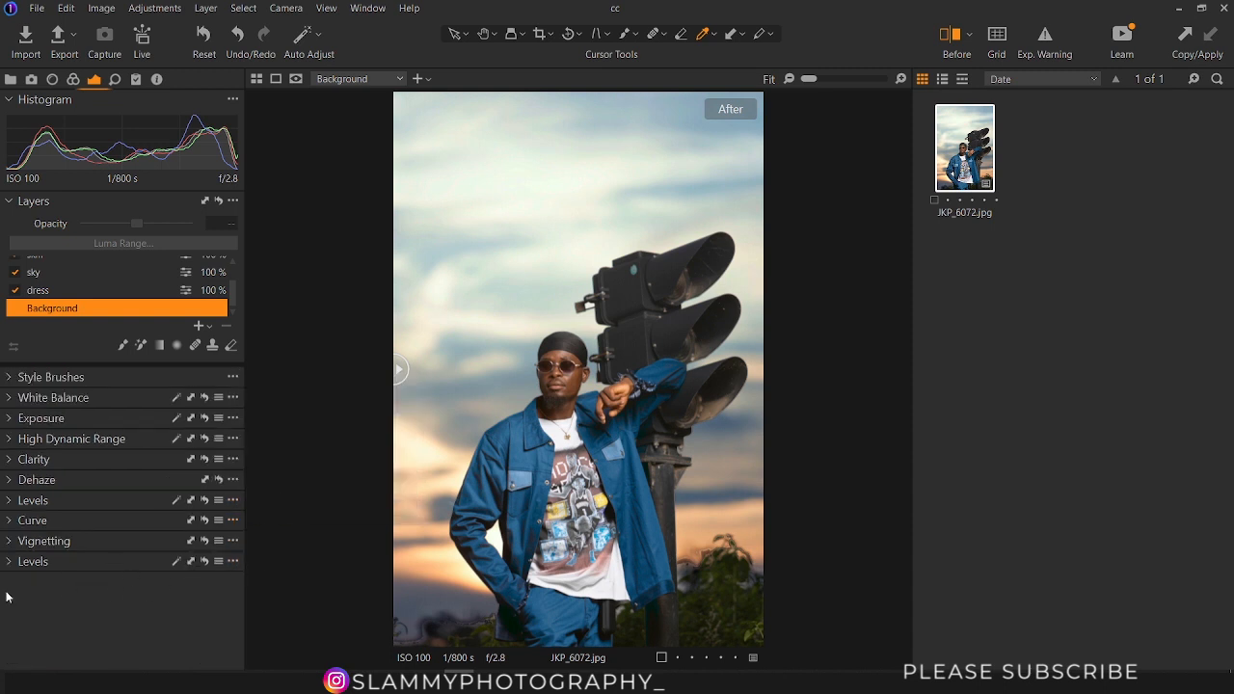
{"action": "left_click", "coordinate": [233, 561]}
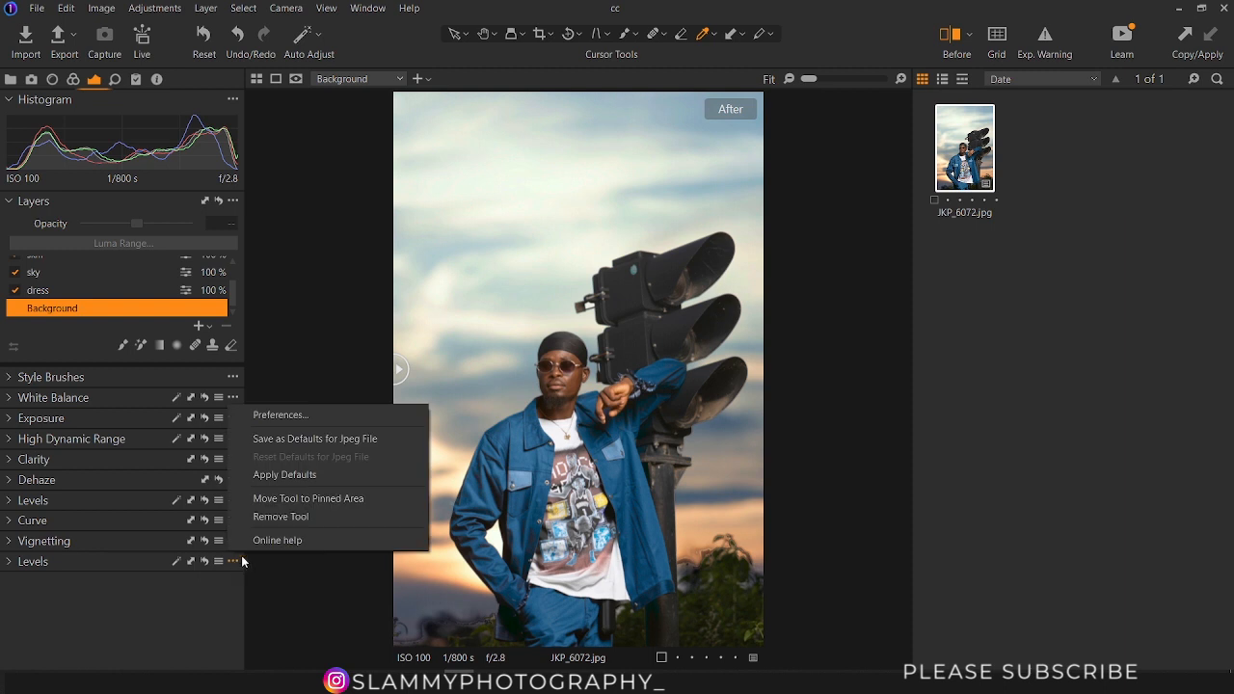
{"action": "left_click", "coordinate": [272, 517]}
{"action": "left_click", "coordinate": [35, 502]}
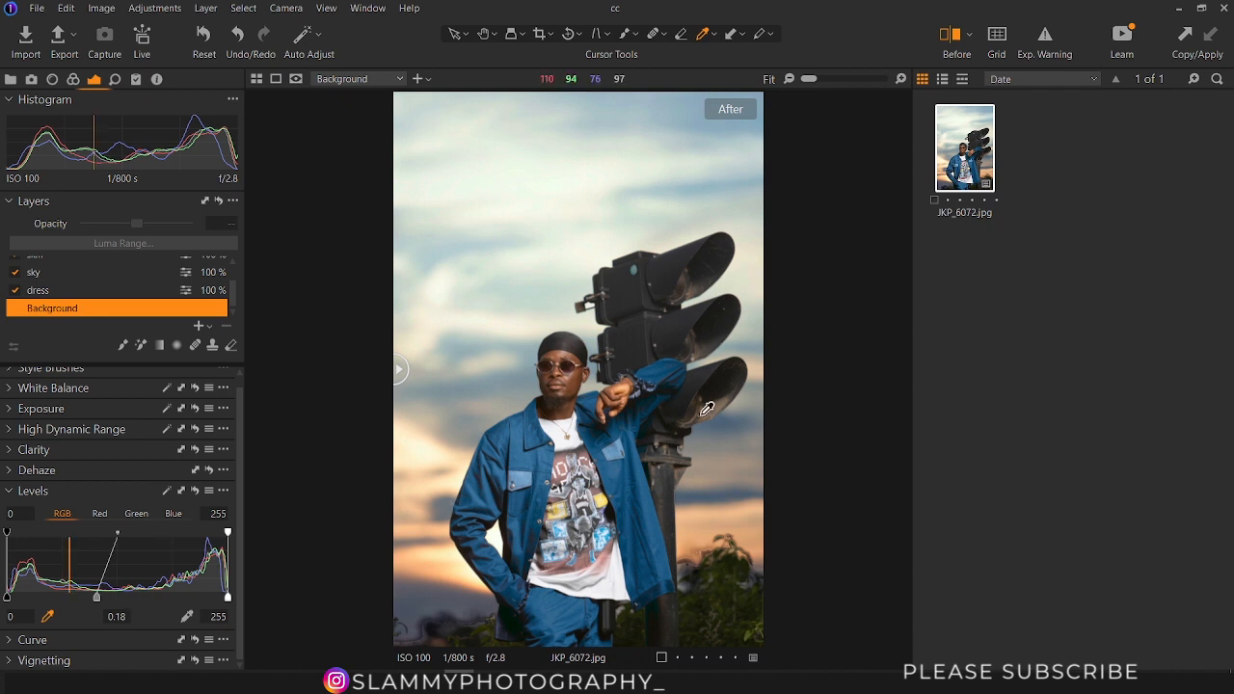
Turn off the dress, sky, skin, and grain, vignette layers and compare the photo before and after
{"action": "left_click_drag", "start_coordinate": [400, 371], "coordinate": [792, 490]}
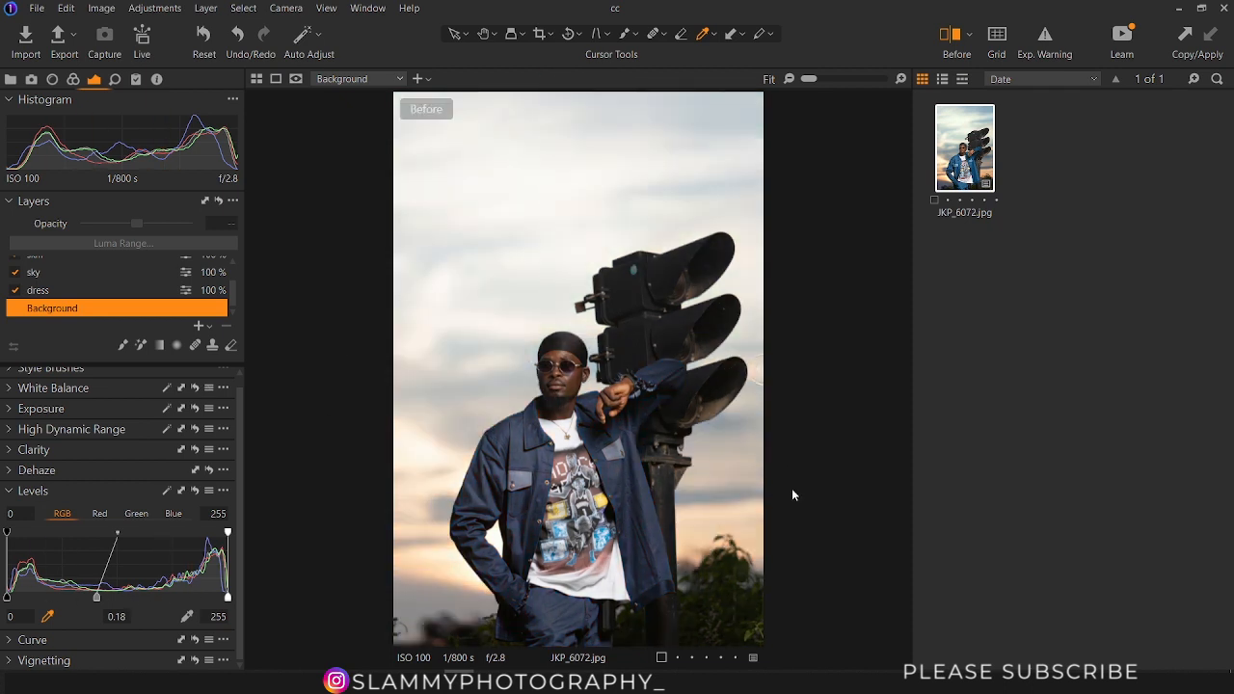
{"action": "left_click", "coordinate": [14, 290]}
{"action": "left_click", "coordinate": [15, 273]}
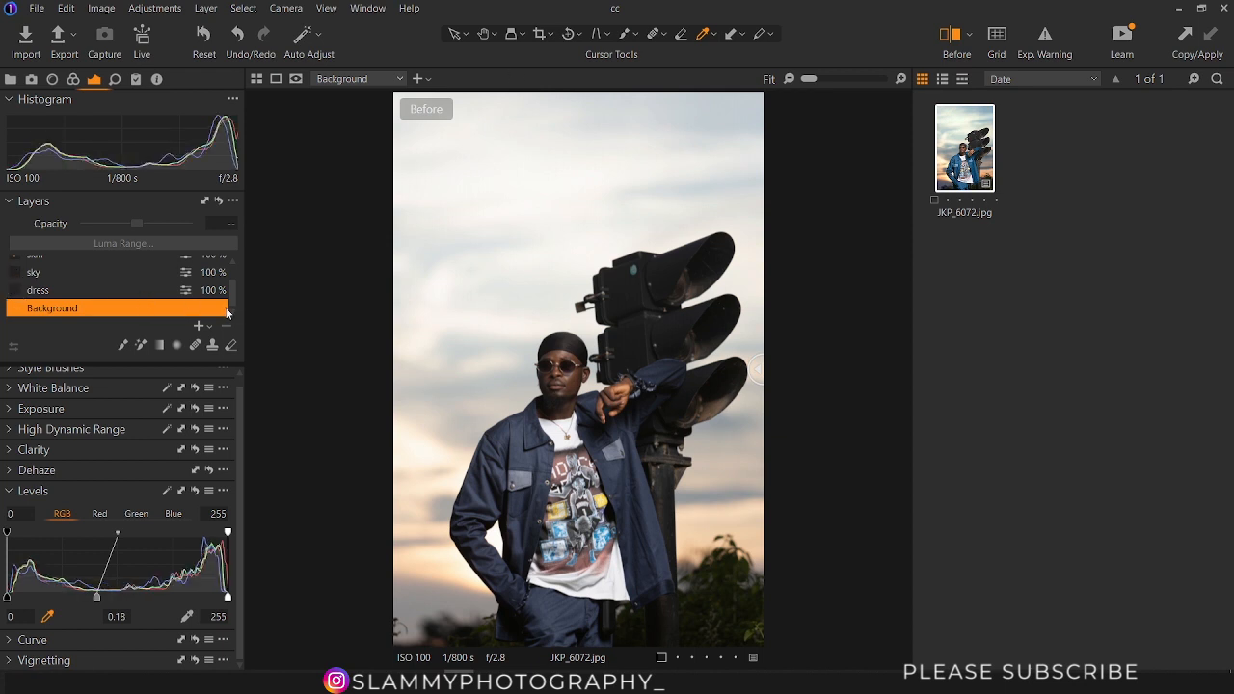
{"action": "scroll", "coordinate": [49, 287], "scroll_direction": "up", "scroll_amount": 2}
{"action": "left_click", "coordinate": [16, 284]}
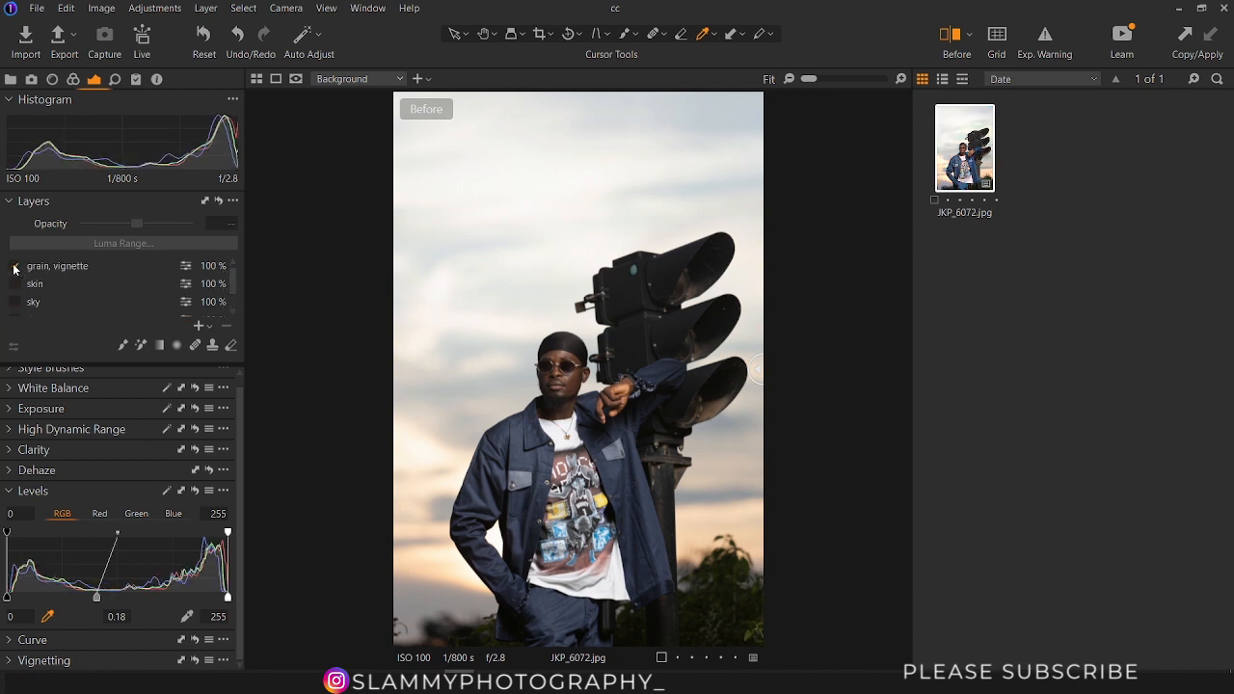
{"action": "left_click", "coordinate": [14, 266]}
{"action": "left_click_drag", "start_coordinate": [764, 374], "coordinate": [310, 380]}
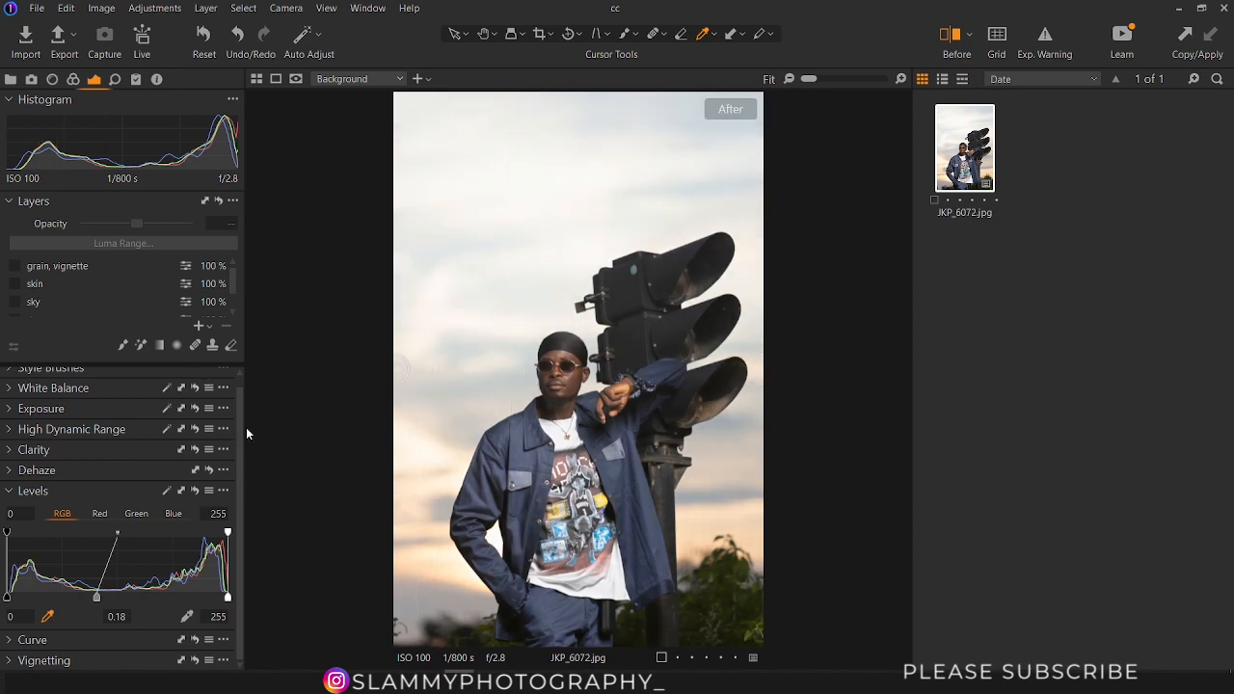
Reset the Levels adjustment on the Background layer and compare the photo with its before view
{"action": "scroll", "coordinate": [110, 312], "scroll_direction": "down", "scroll_amount": 2}
{"action": "left_click", "coordinate": [107, 306]}
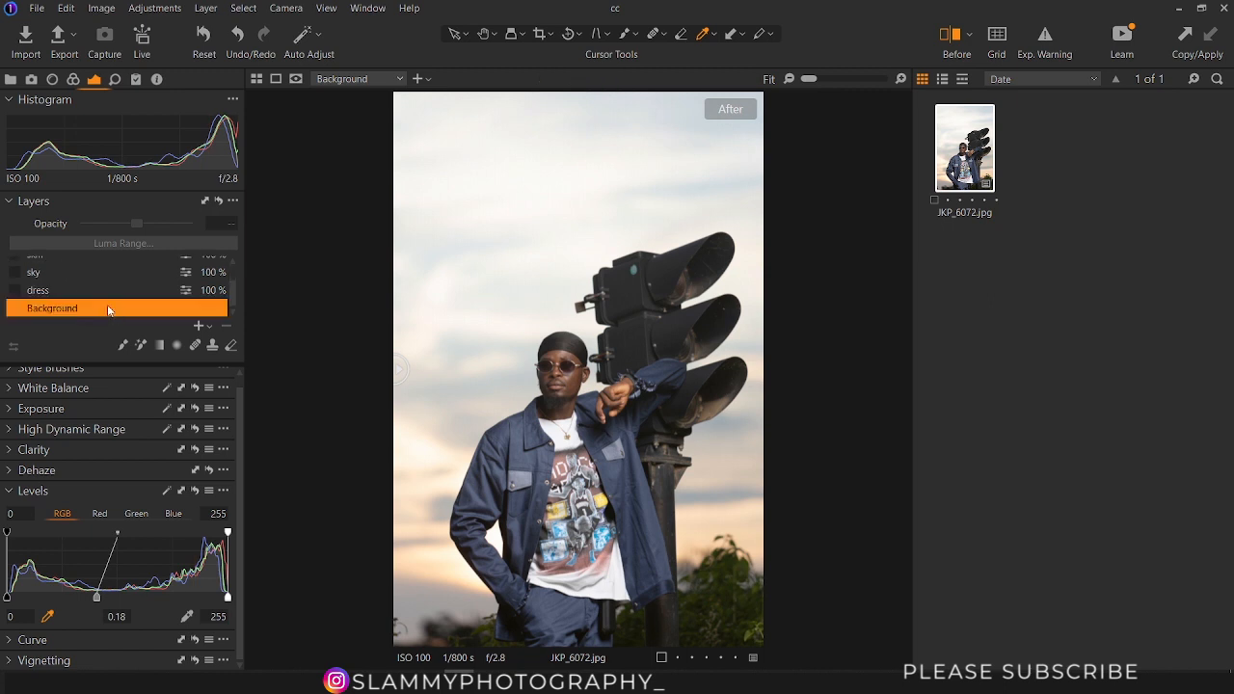
{"action": "left_click", "coordinate": [196, 491]}
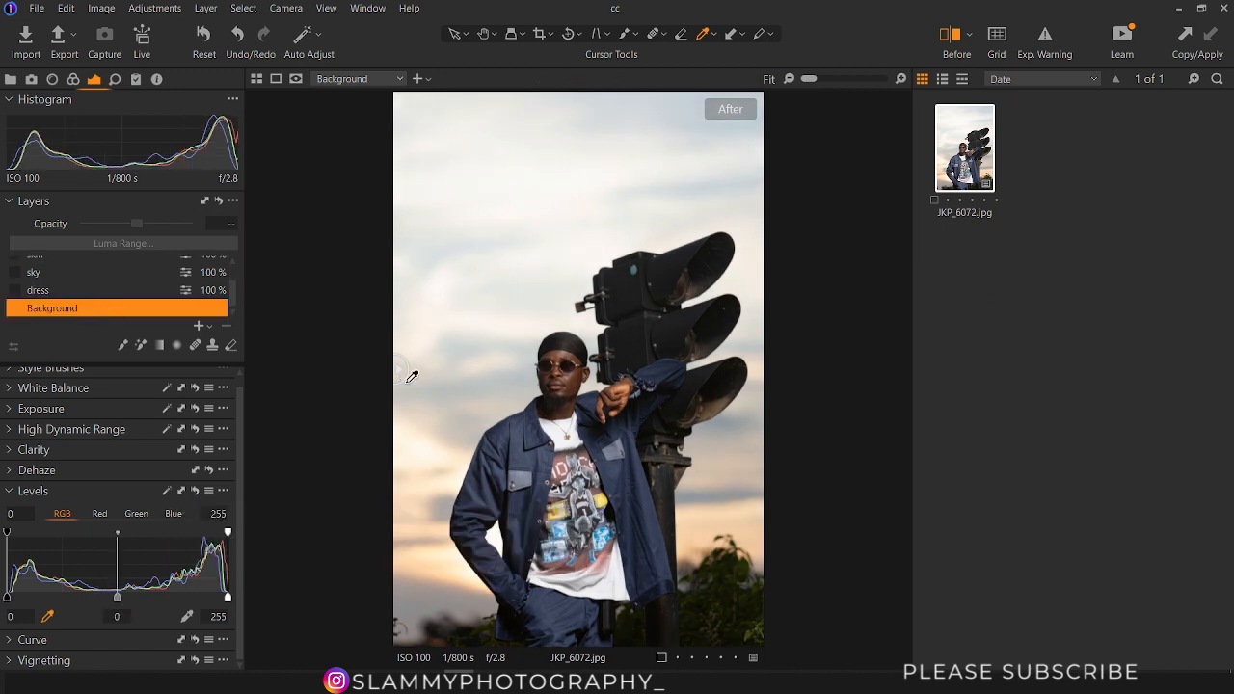
{"action": "key", "text": "y"}
{"action": "left_click_drag", "start_coordinate": [747, 432], "coordinate": [985, 484]}
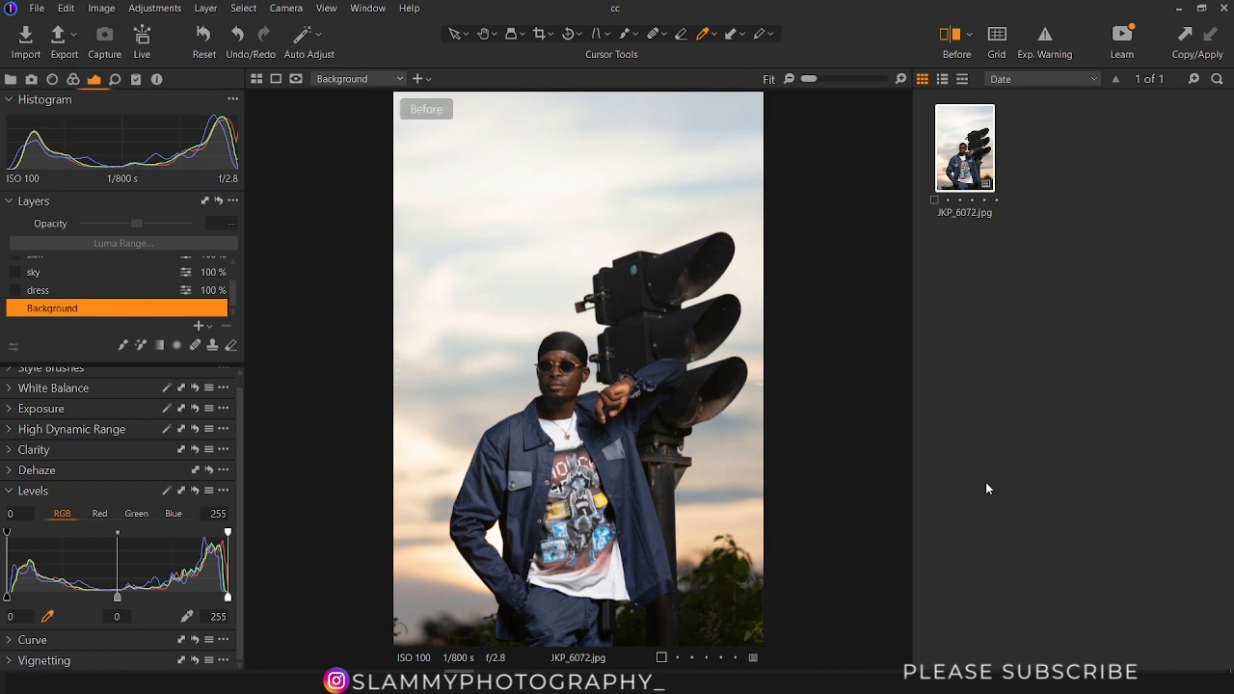
Examine the Red, Green and Blue channels in the Levels tool and return to RGB
{"action": "left_click", "coordinate": [99, 513]}
{"action": "left_click", "coordinate": [134, 516]}
{"action": "left_click", "coordinate": [173, 516]}
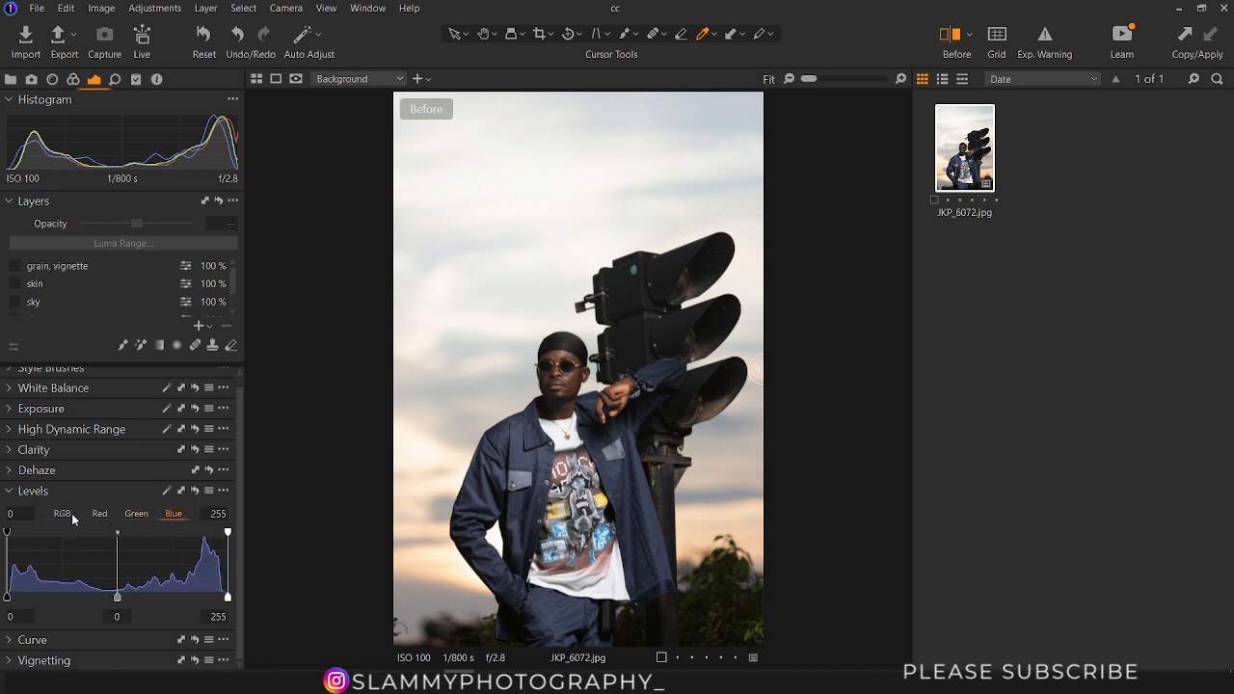
{"action": "left_click", "coordinate": [63, 515]}
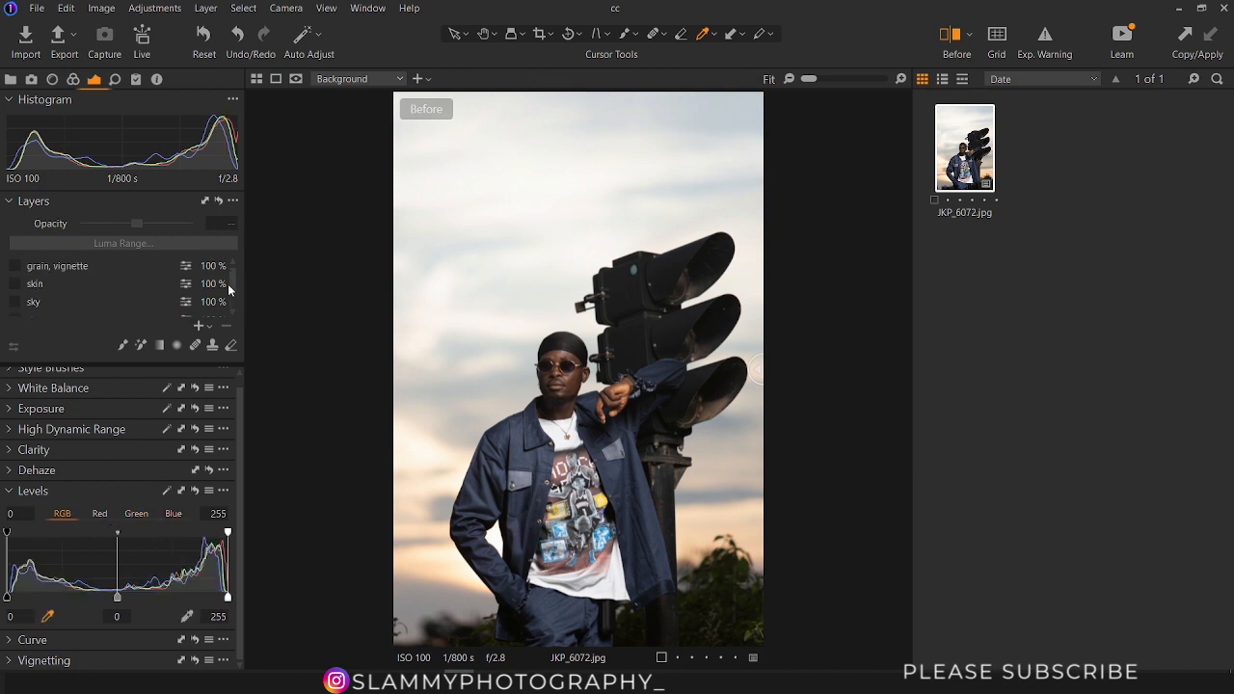
Set the Background layer's RGB Levels midtone to 0.13 and its white point to 246, checking against the before view
{"action": "scroll", "coordinate": [229, 301], "scroll_direction": "down", "scroll_amount": 2}
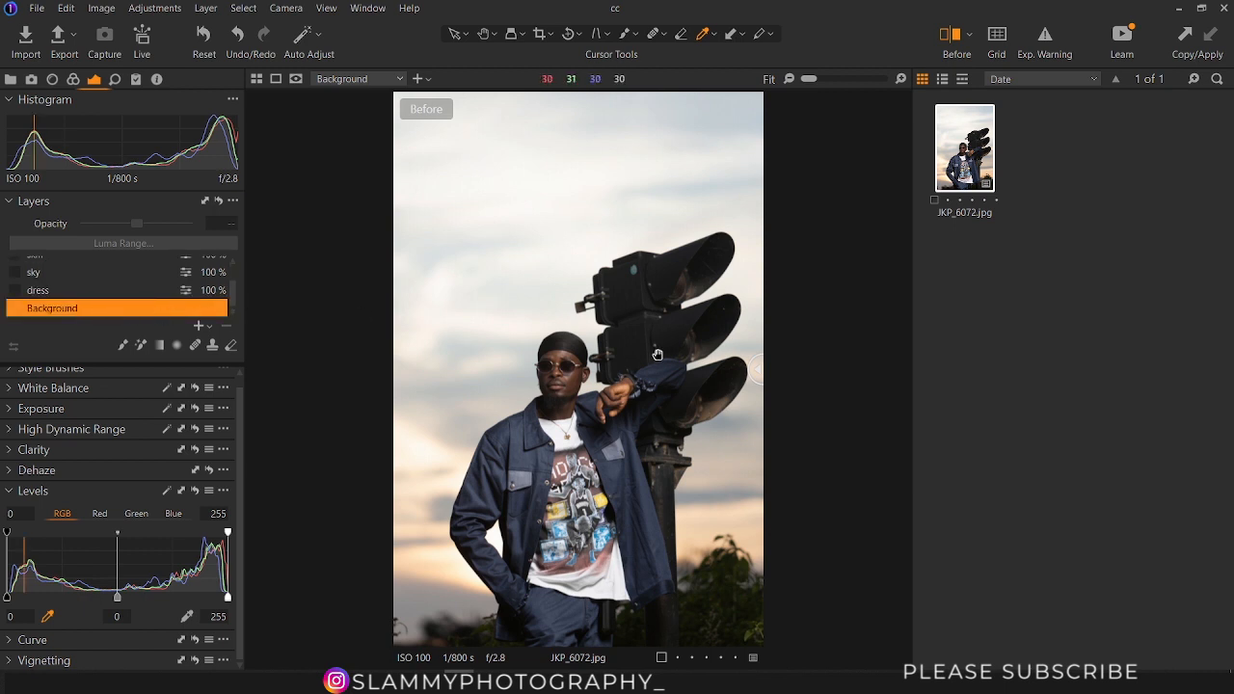
{"action": "key", "text": "y"}
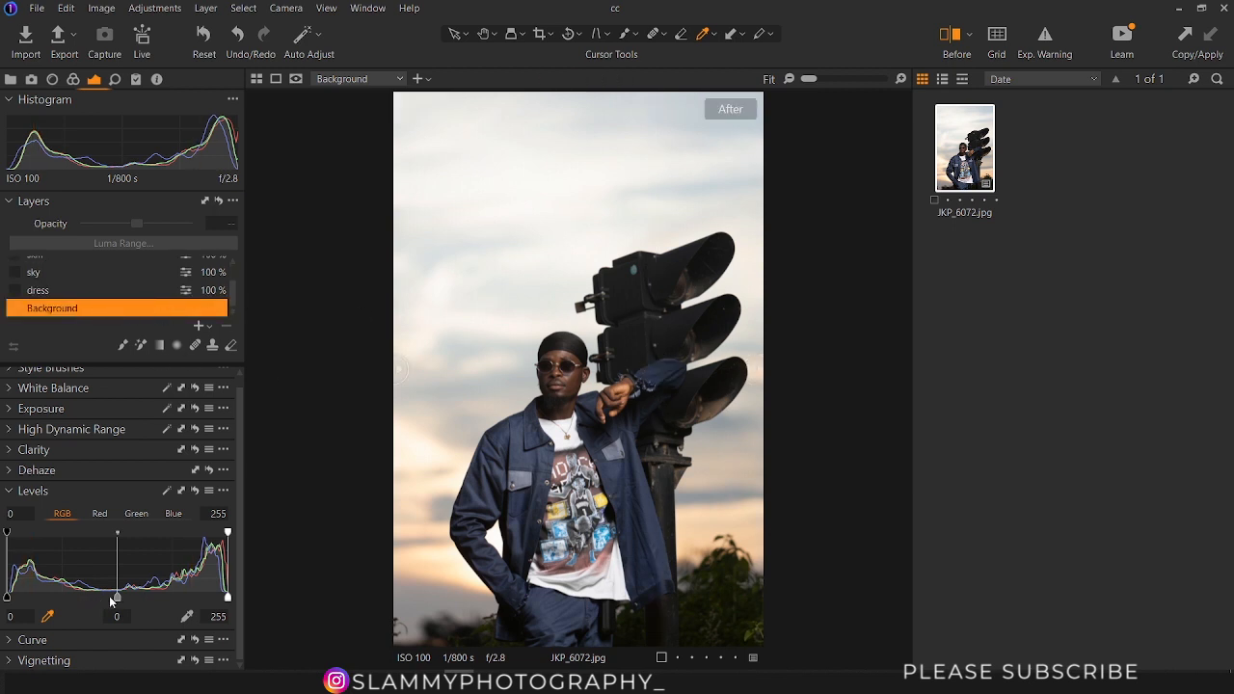
{"action": "mouse_move", "coordinate": [117, 598]}
{"action": "left_mouse_down"}
{"action": "mouse_move", "coordinate": [89, 596]}
{"action": "mouse_move", "coordinate": [136, 600]}
{"action": "mouse_move", "coordinate": [104, 605]}
{"action": "left_mouse_up"}
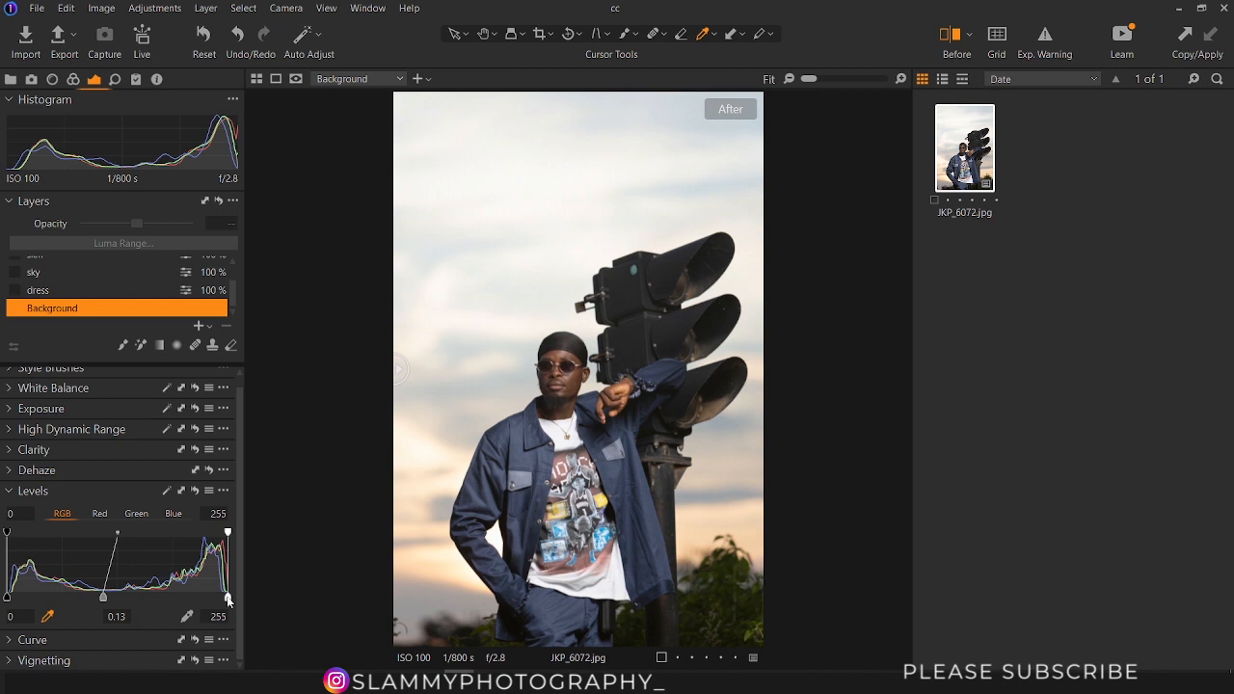
{"action": "left_click_drag", "start_coordinate": [227, 600], "coordinate": [220, 601]}
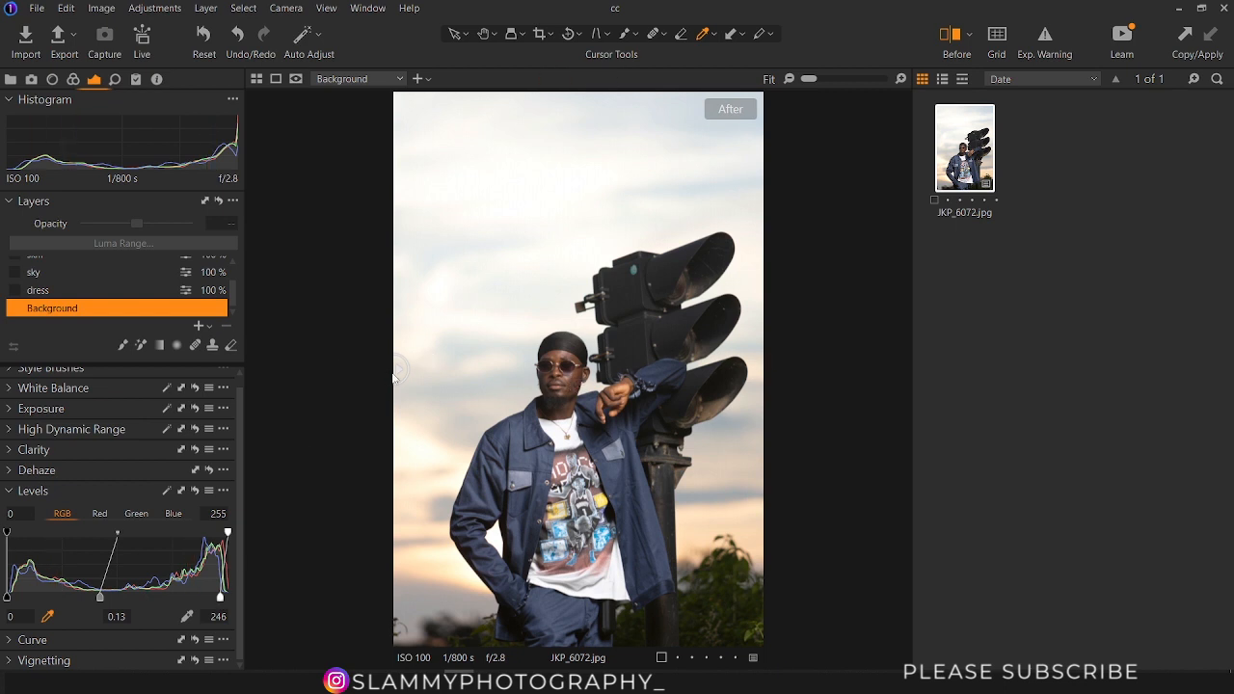
{"action": "left_click_drag", "start_coordinate": [399, 376], "coordinate": [762, 369]}
{"action": "left_click_drag", "start_coordinate": [773, 456], "coordinate": [220, 450]}
Create a new adjustment layer and rename it dress
{"action": "left_click", "coordinate": [198, 327]}
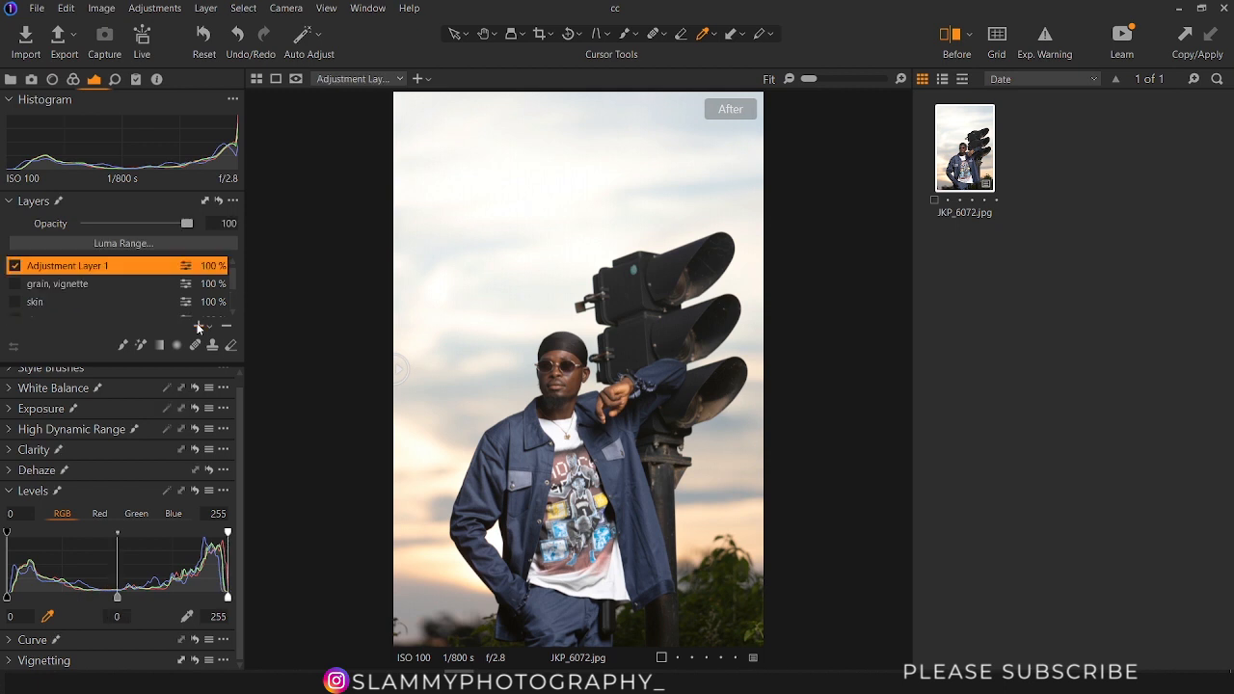
{"action": "double_click", "coordinate": [71, 266]}
{"action": "type", "text": "dress"}
{"action": "key", "text": "Return"}
Review the layer list, toggling the new dress layer, and view the available types of new layers
{"action": "scroll", "coordinate": [61, 284], "scroll_direction": "down", "scroll_amount": 2}
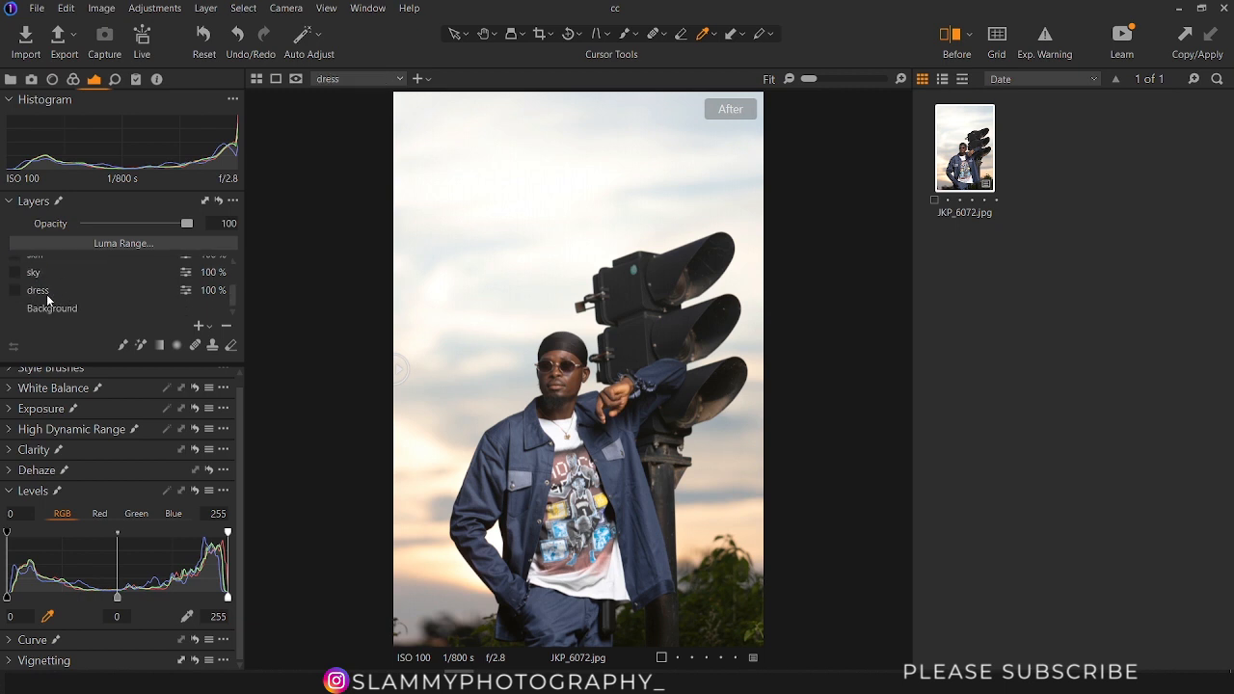
{"action": "scroll", "coordinate": [112, 302], "scroll_direction": "up", "scroll_amount": 2}
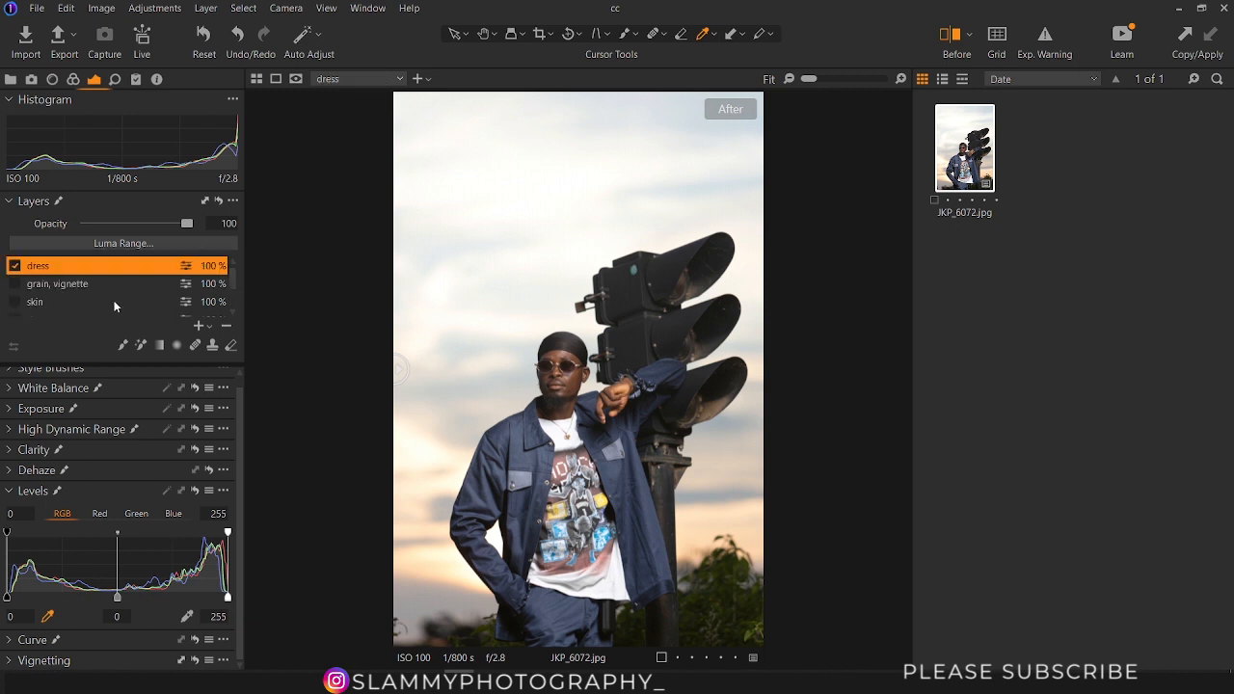
{"action": "scroll", "coordinate": [109, 289], "scroll_direction": "down", "scroll_amount": 2}
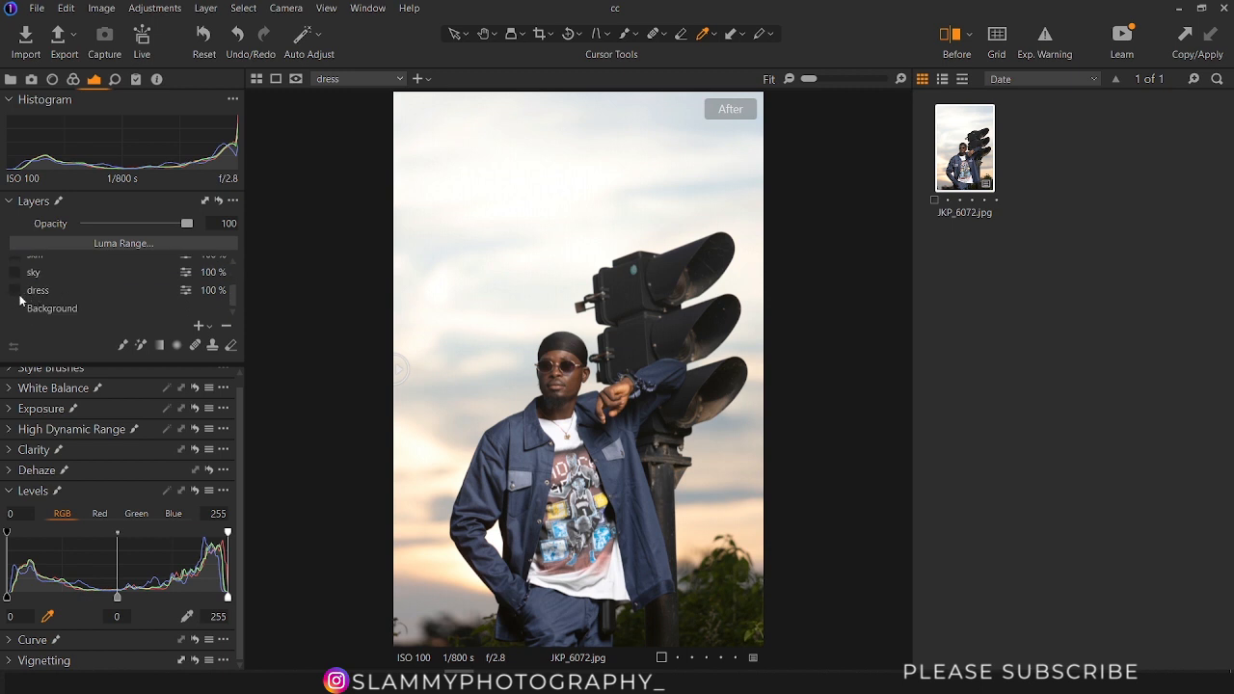
{"action": "scroll", "coordinate": [58, 303], "scroll_direction": "up", "scroll_amount": 2}
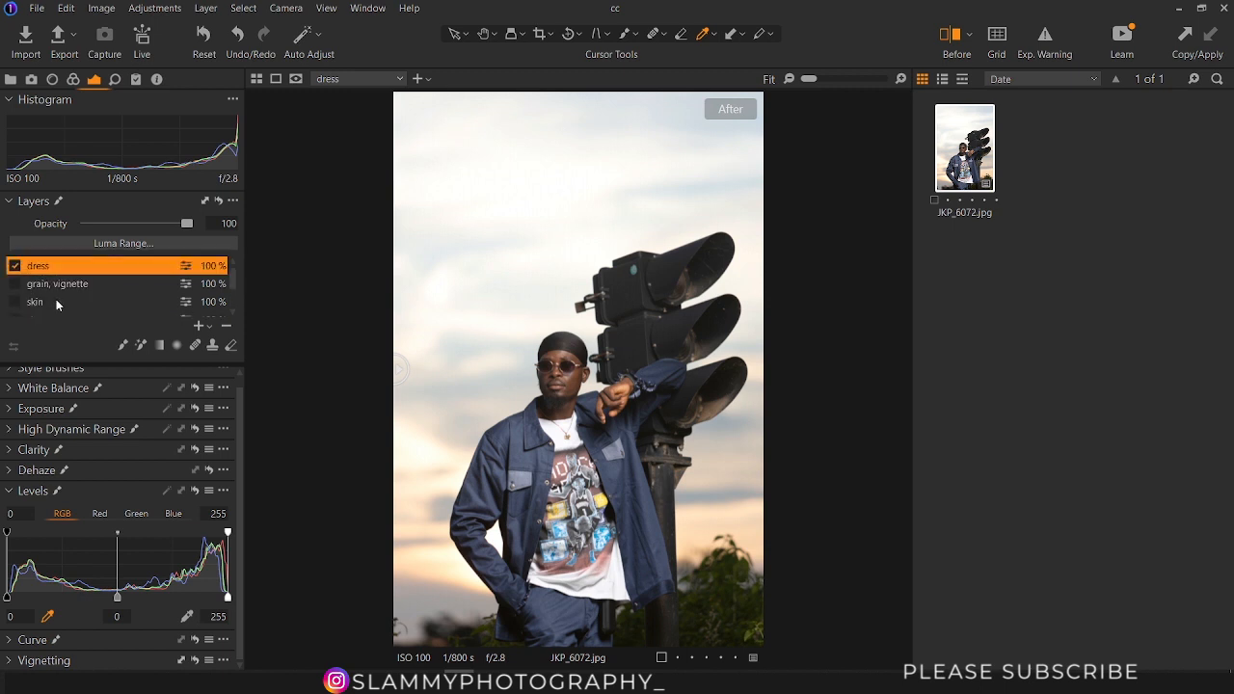
{"action": "left_click", "coordinate": [15, 268]}
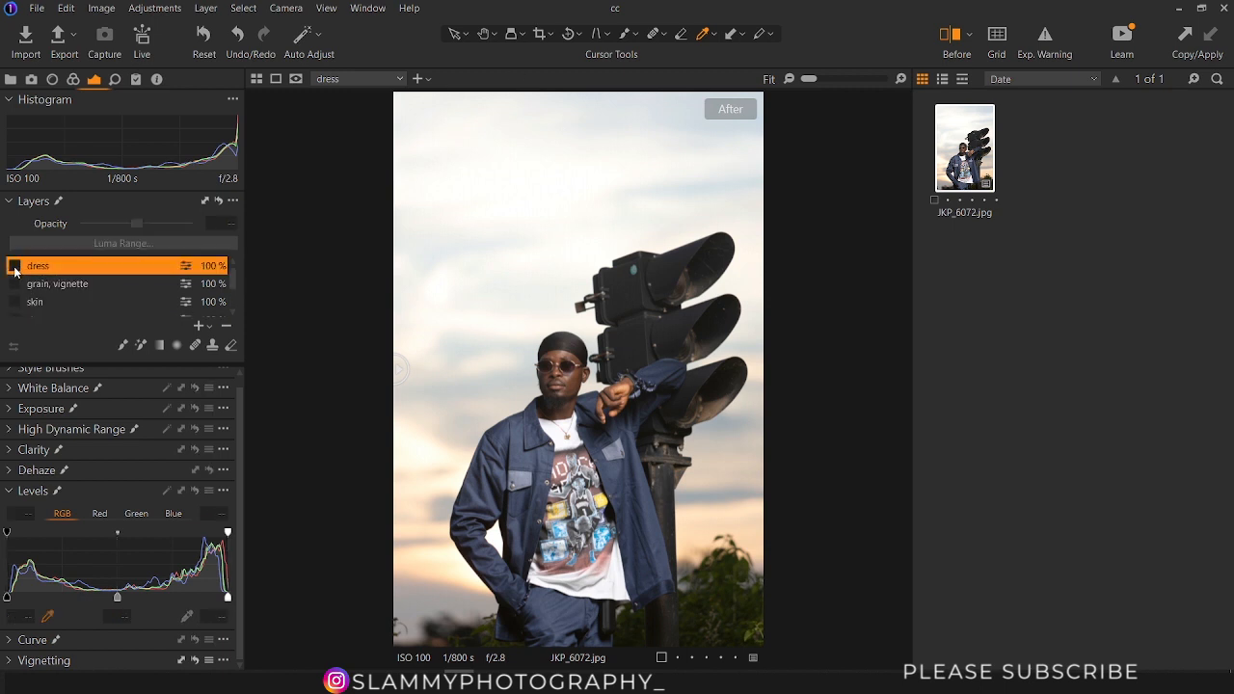
{"action": "left_click", "coordinate": [14, 268]}
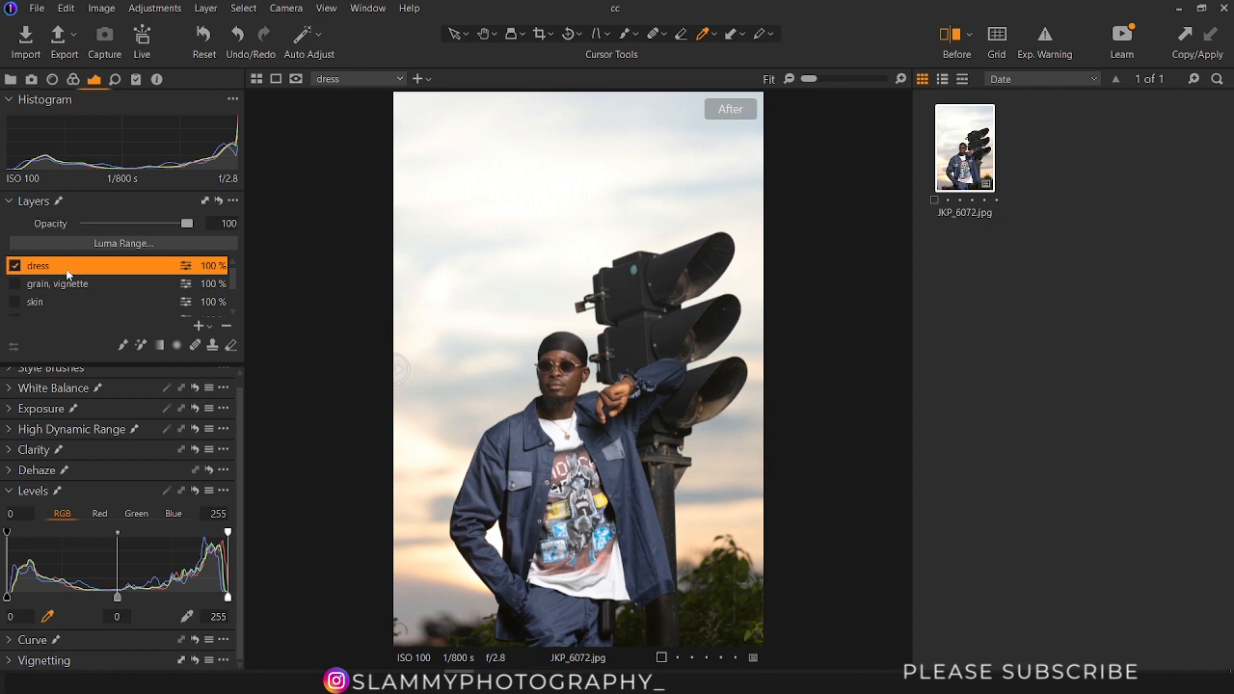
{"action": "left_click", "coordinate": [200, 326]}
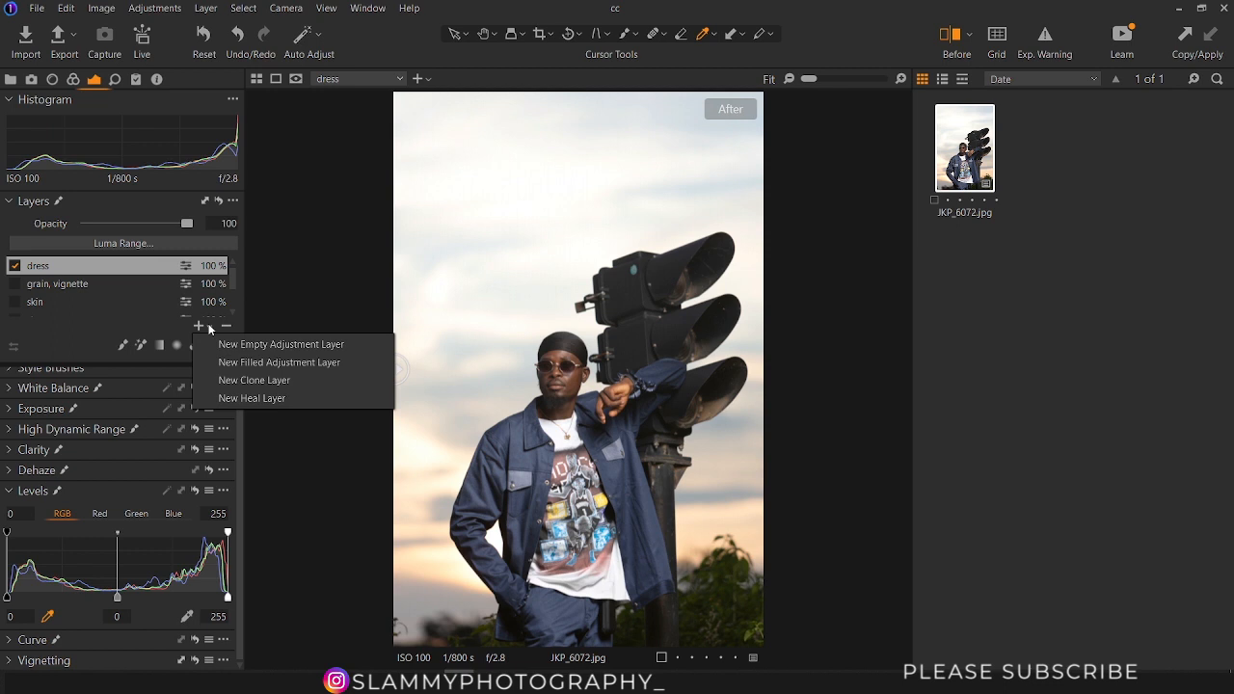
{"action": "left_click", "coordinate": [132, 265]}
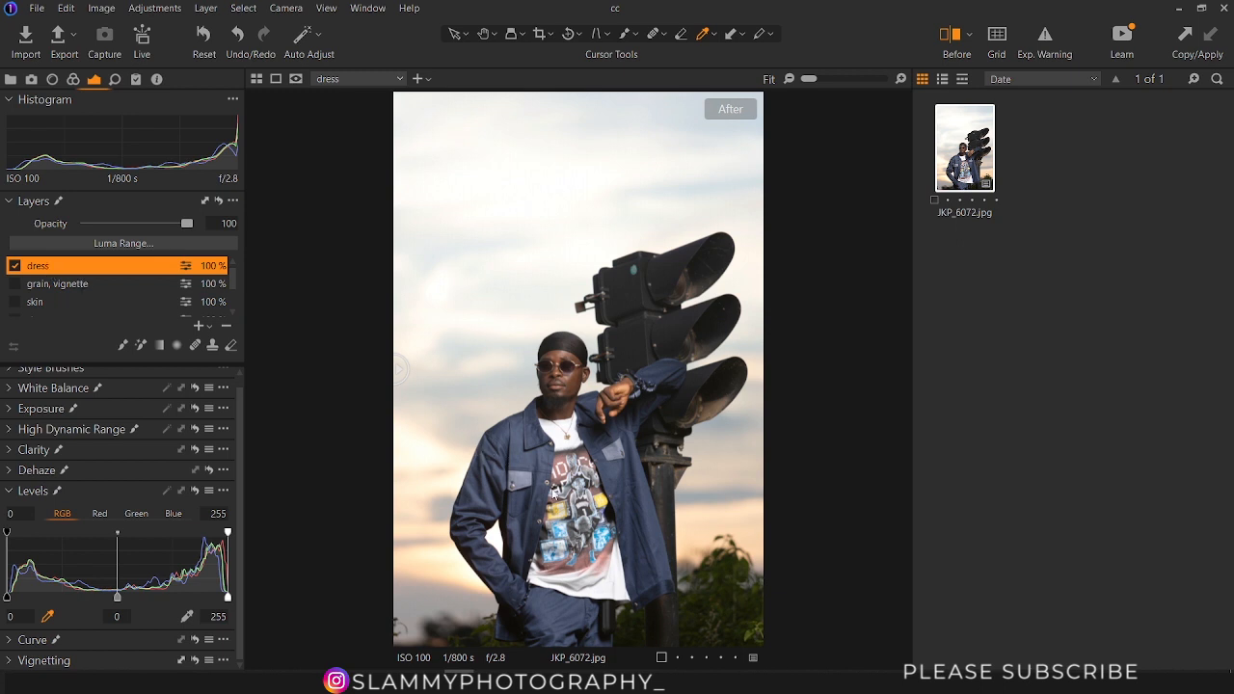
Choose the Magic Brush for the dress layer, set its mask to always display, and start masking the denim jacket
{"action": "left_click", "coordinate": [140, 345]}
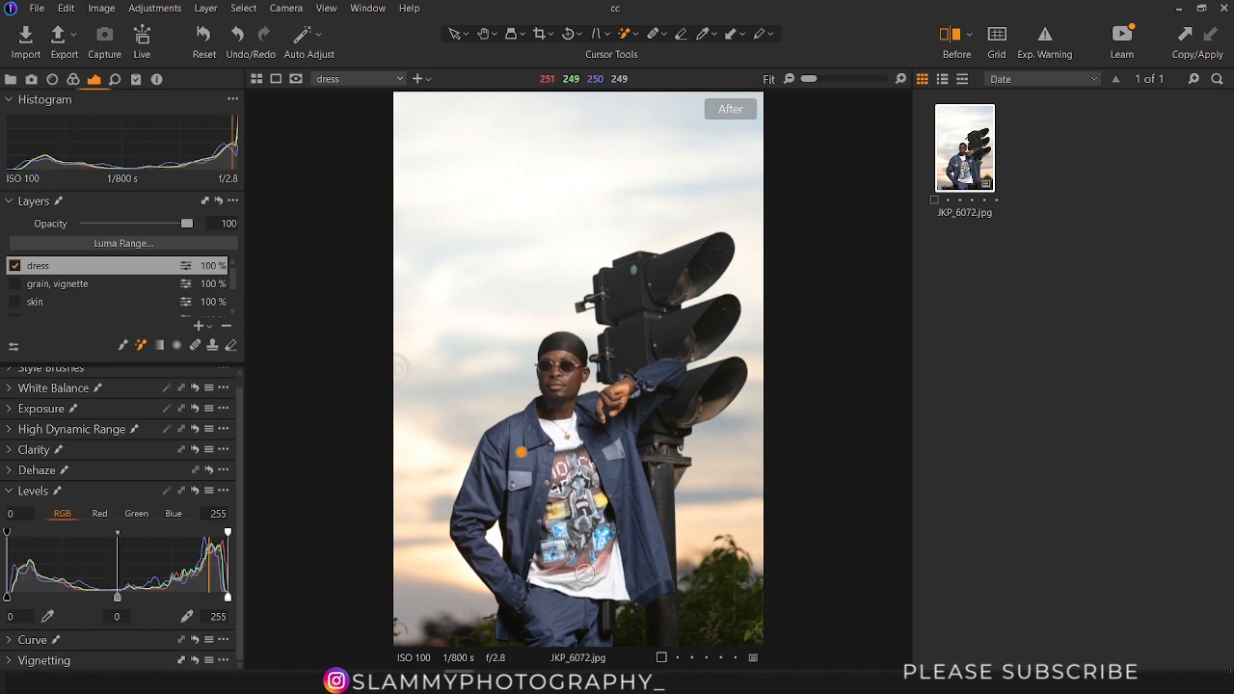
{"action": "left_click", "coordinate": [206, 8]}
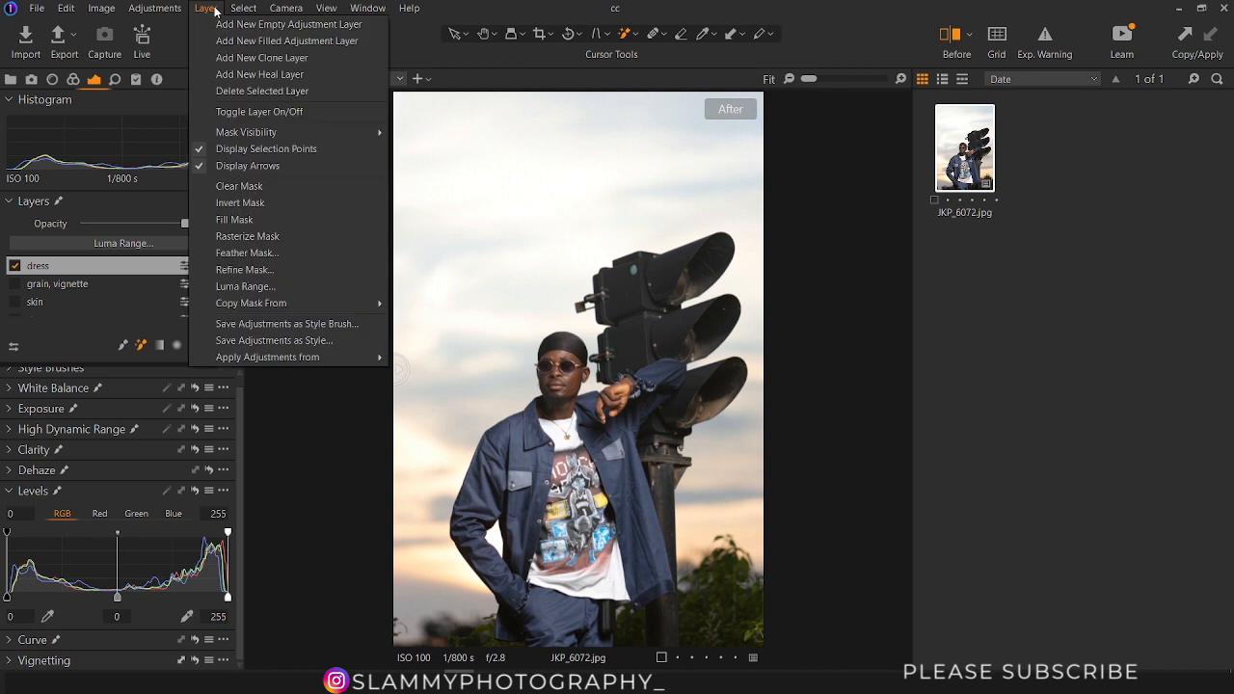
{"action": "mouse_move", "coordinate": [305, 133]}
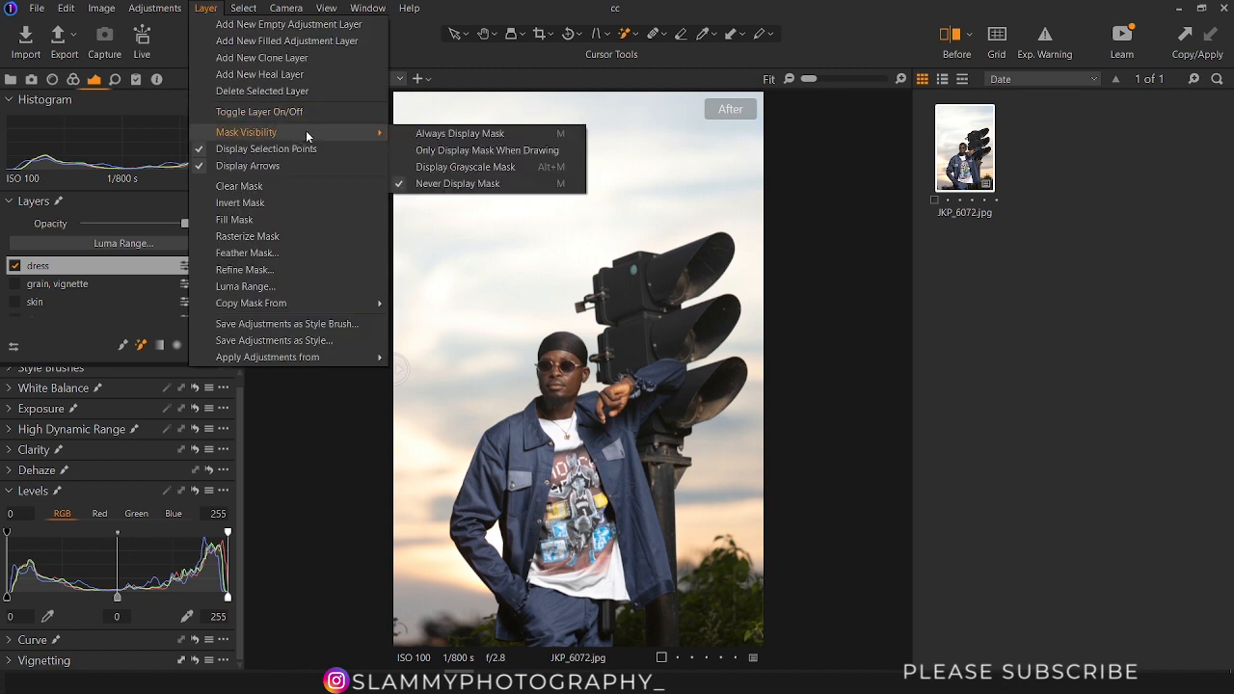
{"action": "left_click", "coordinate": [443, 133]}
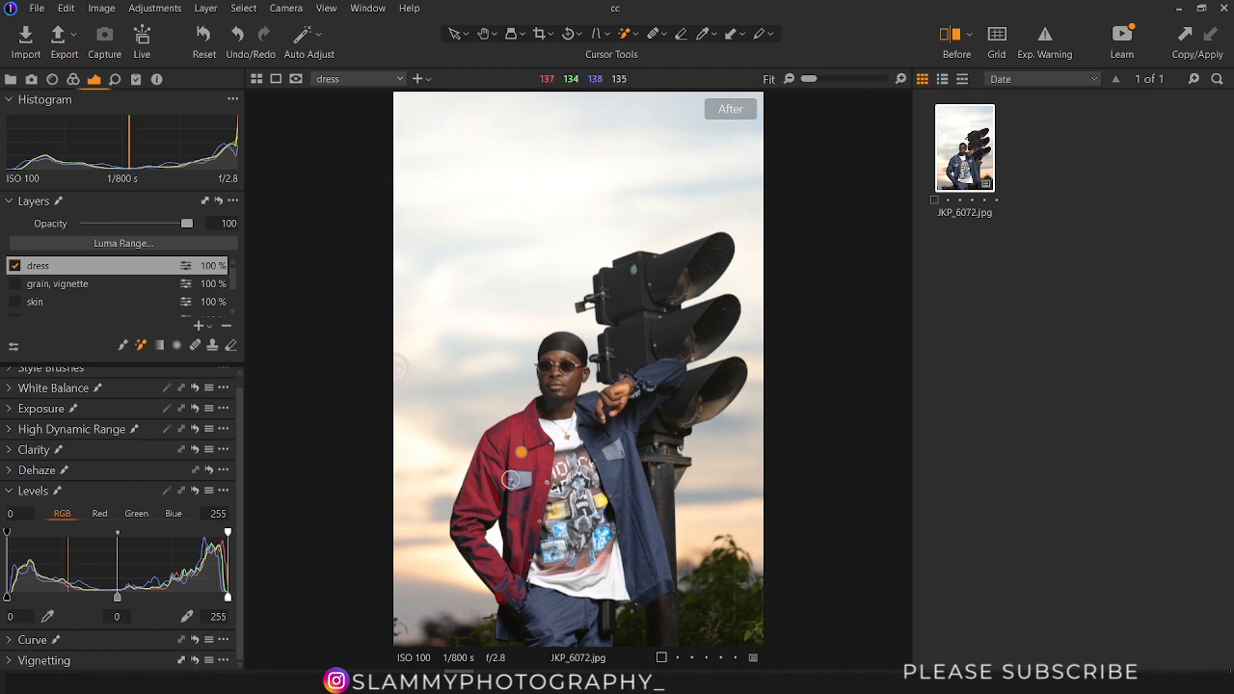
Extend the Magic Brush mask over the trousers, the rest of the jacket, the raised sleeve and the chest pocket
{"action": "left_click", "coordinate": [553, 617]}
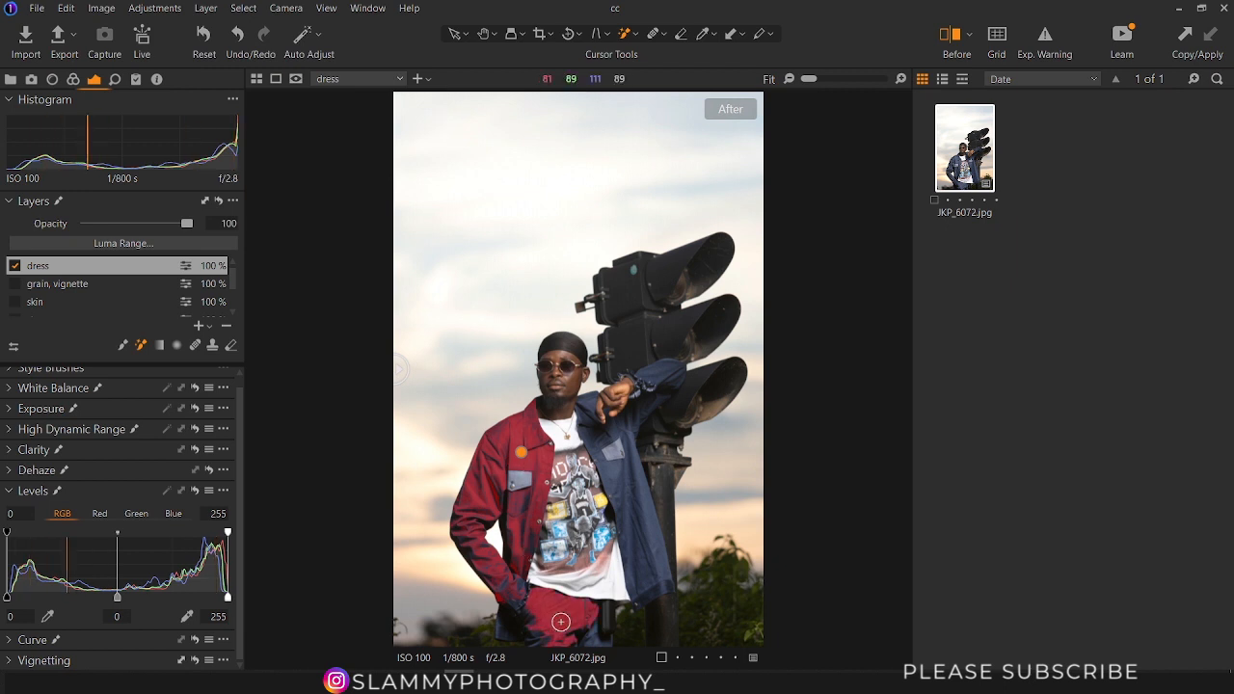
{"action": "left_click", "coordinate": [623, 473]}
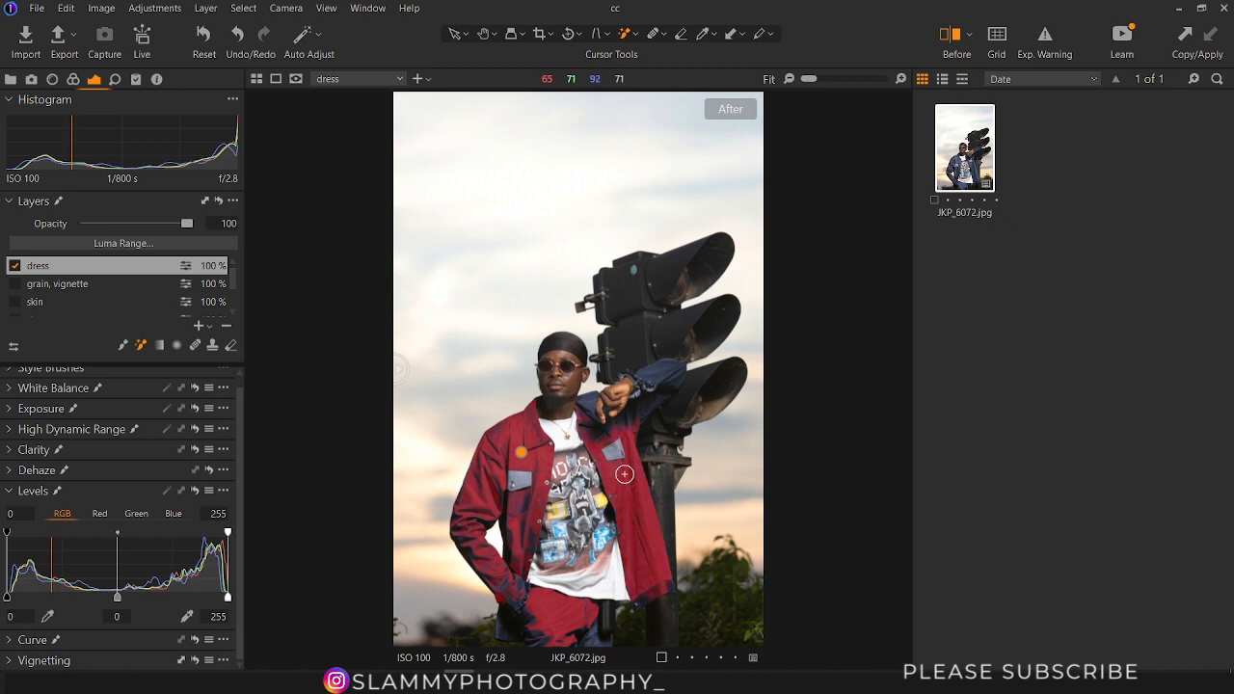
{"action": "left_click", "coordinate": [661, 385]}
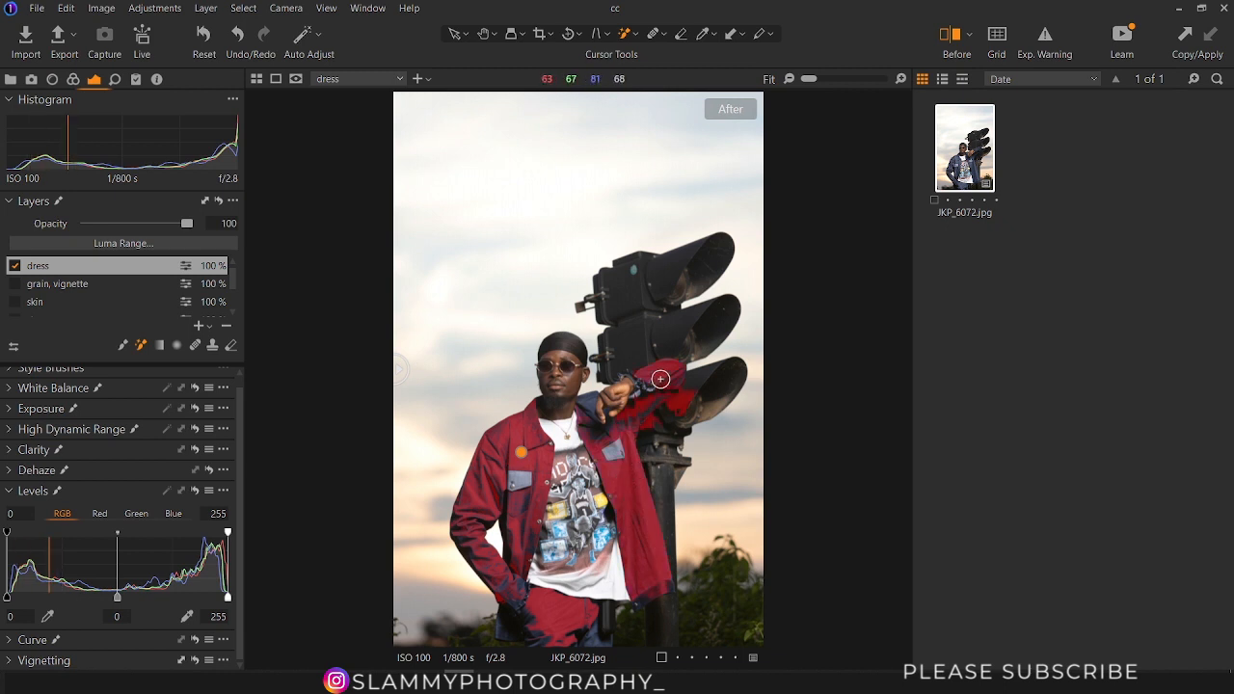
{"action": "left_click", "coordinate": [595, 437]}
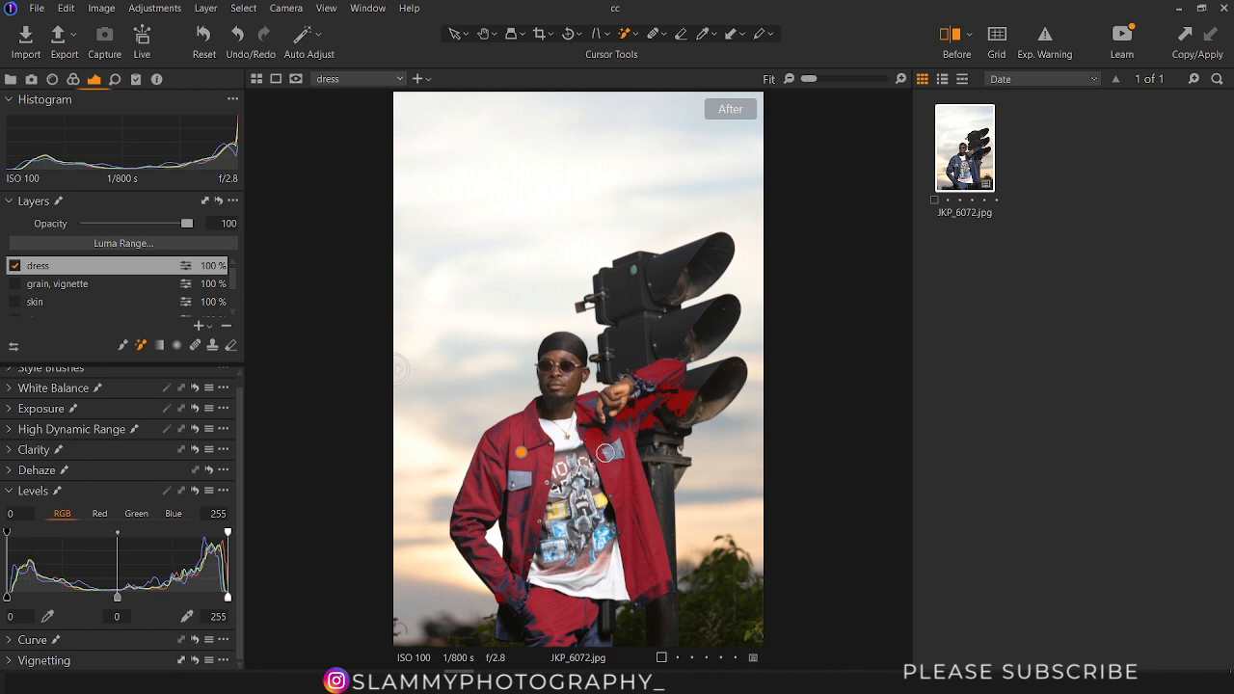
{"action": "left_click", "coordinate": [509, 631]}
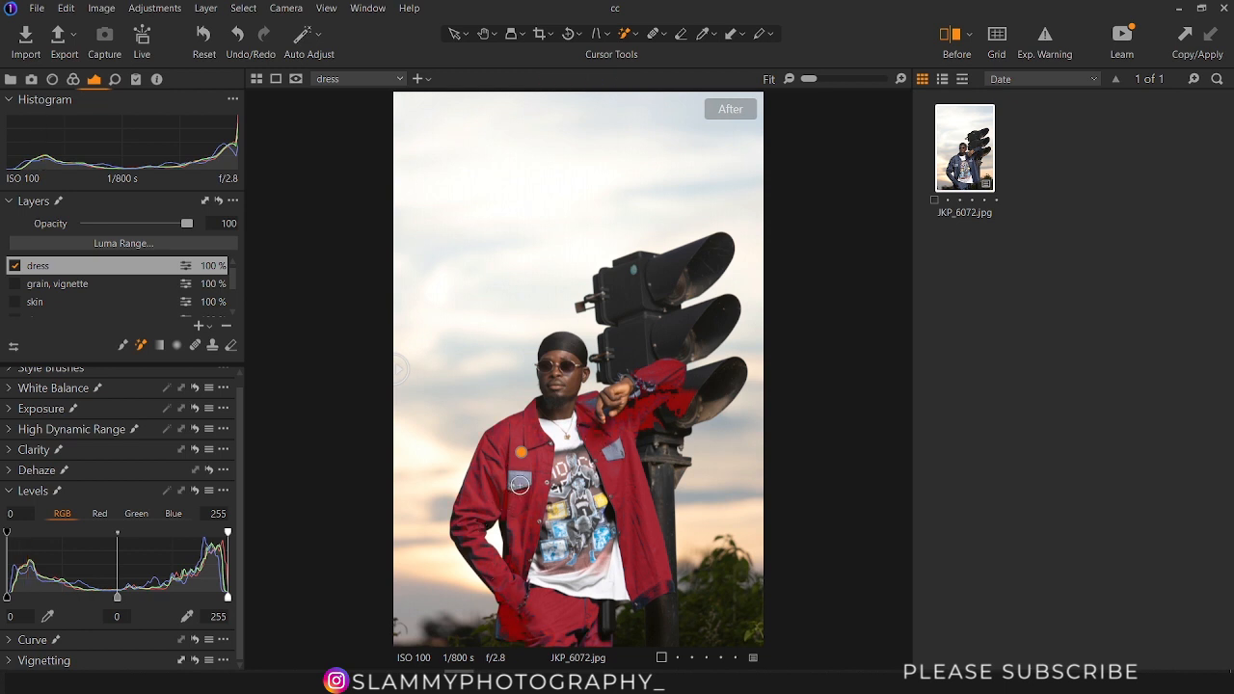
{"action": "left_click", "coordinate": [521, 482]}
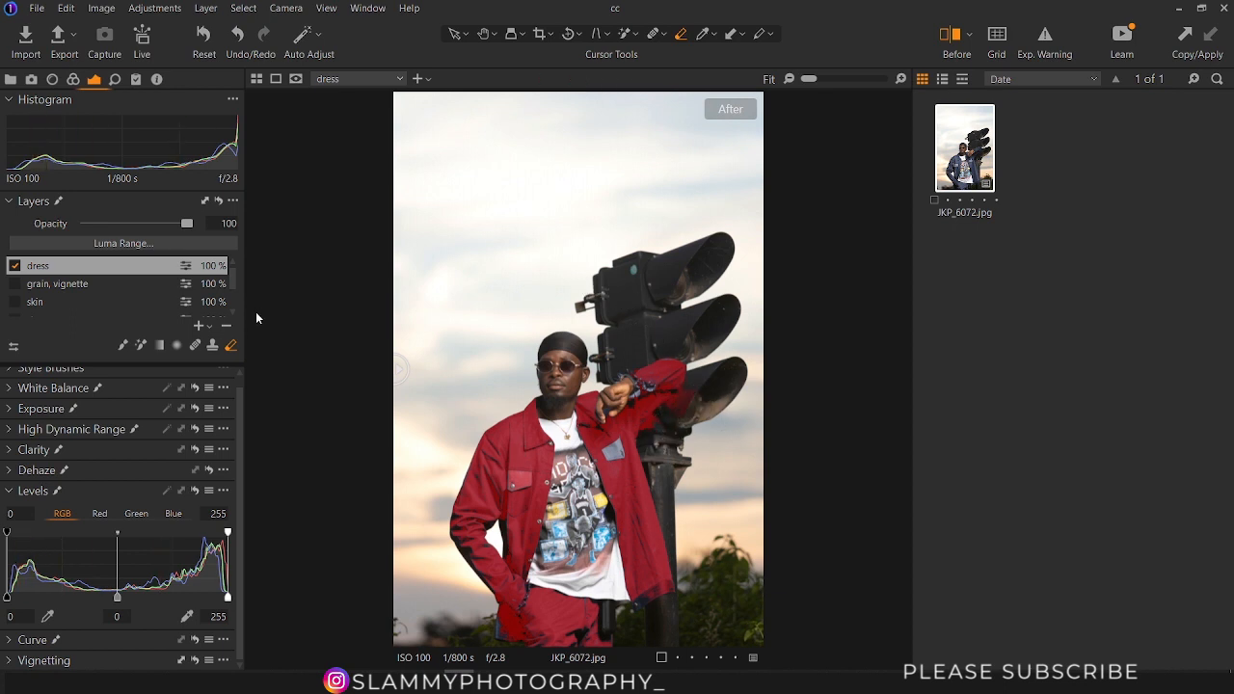
Clean up the dress mask by erasing spill on the traffic light and brushing in missed clothing areas, raising the flow of both tools
{"action": "right_click", "coordinate": [607, 293]}
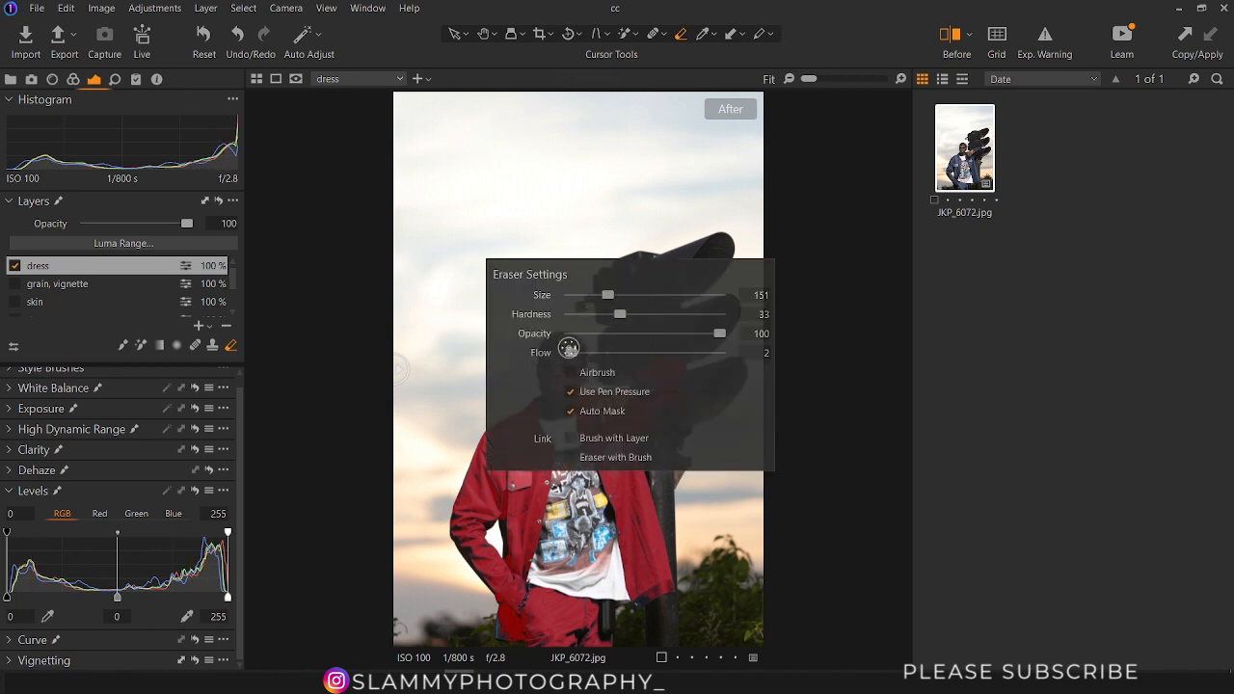
{"action": "mouse_move", "coordinate": [571, 353]}
{"action": "left_mouse_down"}
{"action": "mouse_move", "coordinate": [664, 367]}
{"action": "mouse_move", "coordinate": [650, 377]}
{"action": "left_mouse_up"}
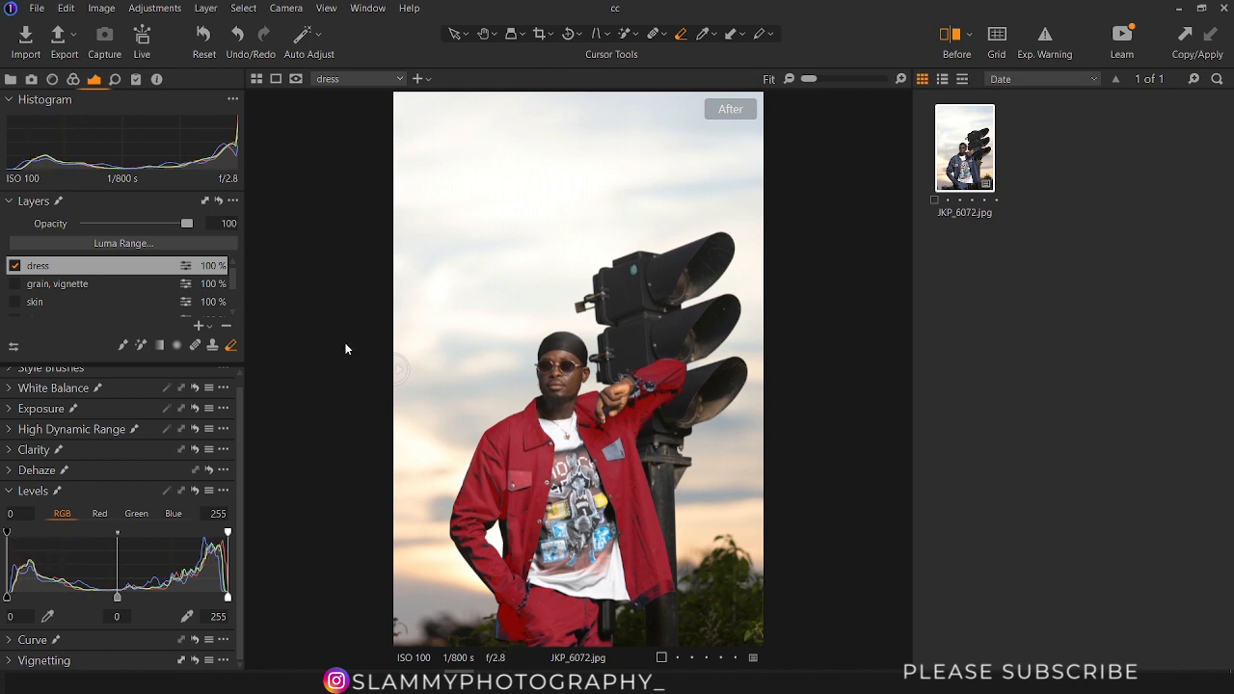
{"action": "left_click", "coordinate": [125, 346]}
{"action": "key", "text": "bracketleft"}
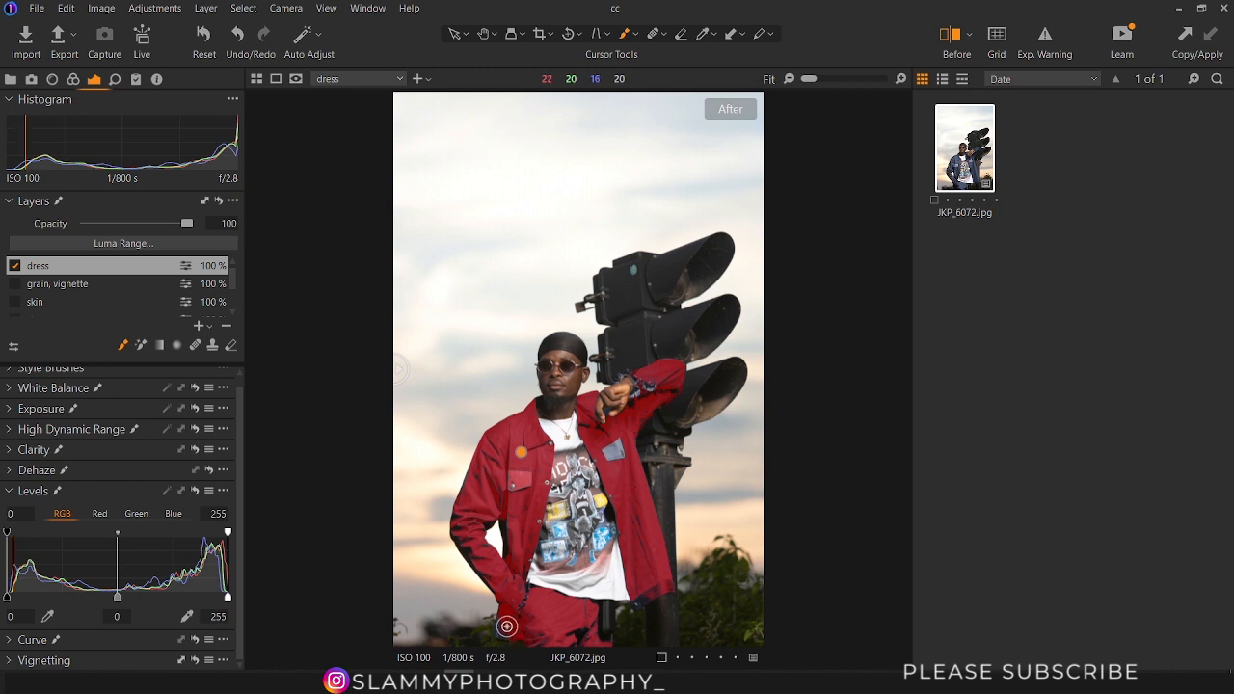
{"action": "mouse_move", "coordinate": [506, 626]}
{"action": "left_mouse_down"}
{"action": "mouse_move", "coordinate": [509, 644]}
{"action": "mouse_move", "coordinate": [509, 634]}
{"action": "mouse_move", "coordinate": [550, 622]}
{"action": "left_mouse_up"}
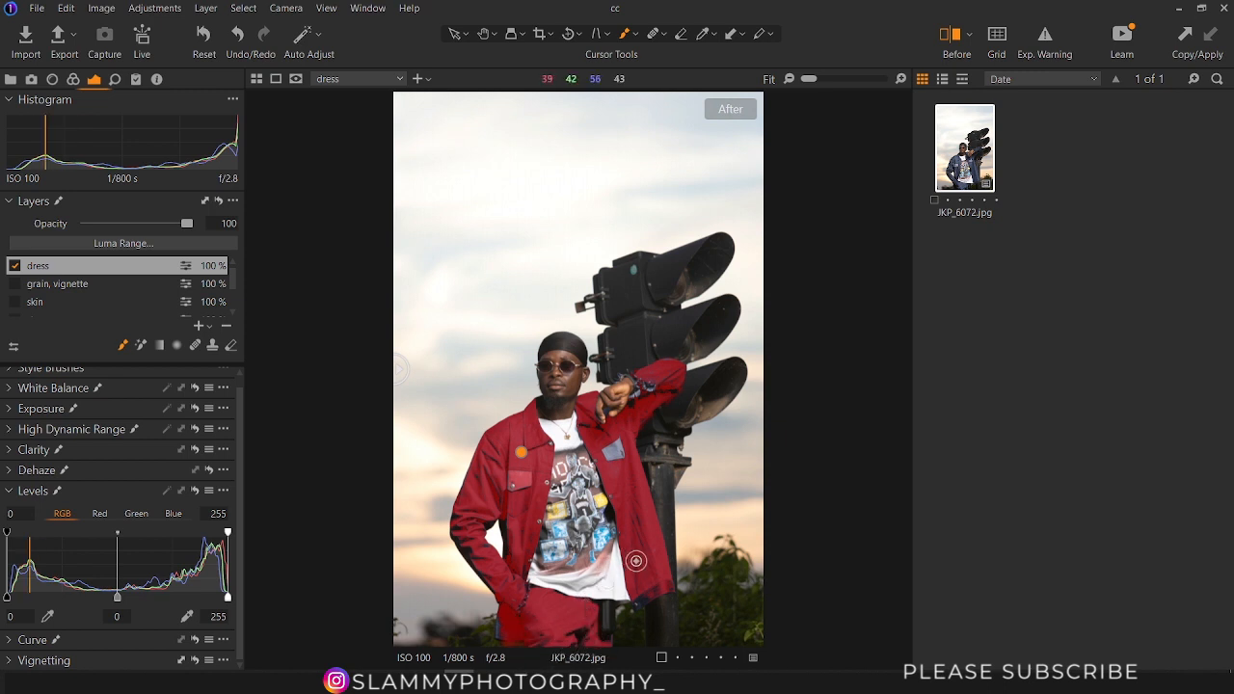
{"action": "right_click", "coordinate": [559, 429]}
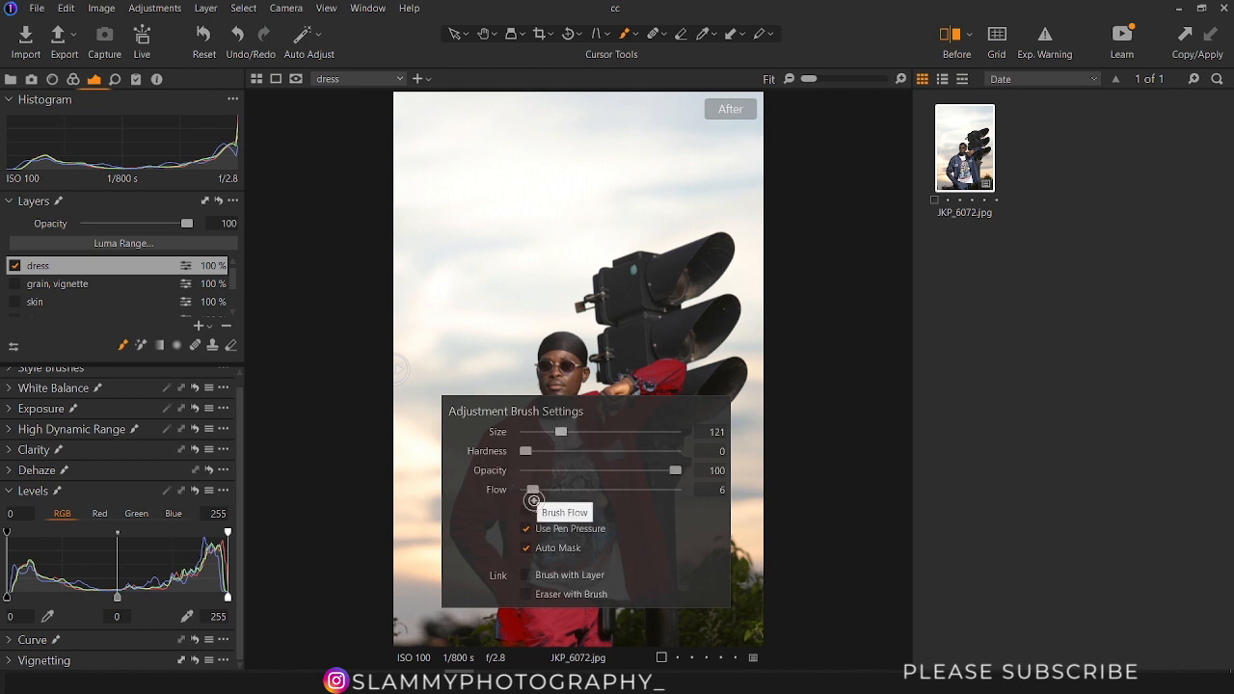
{"action": "left_click_drag", "start_coordinate": [532, 491], "coordinate": [563, 489]}
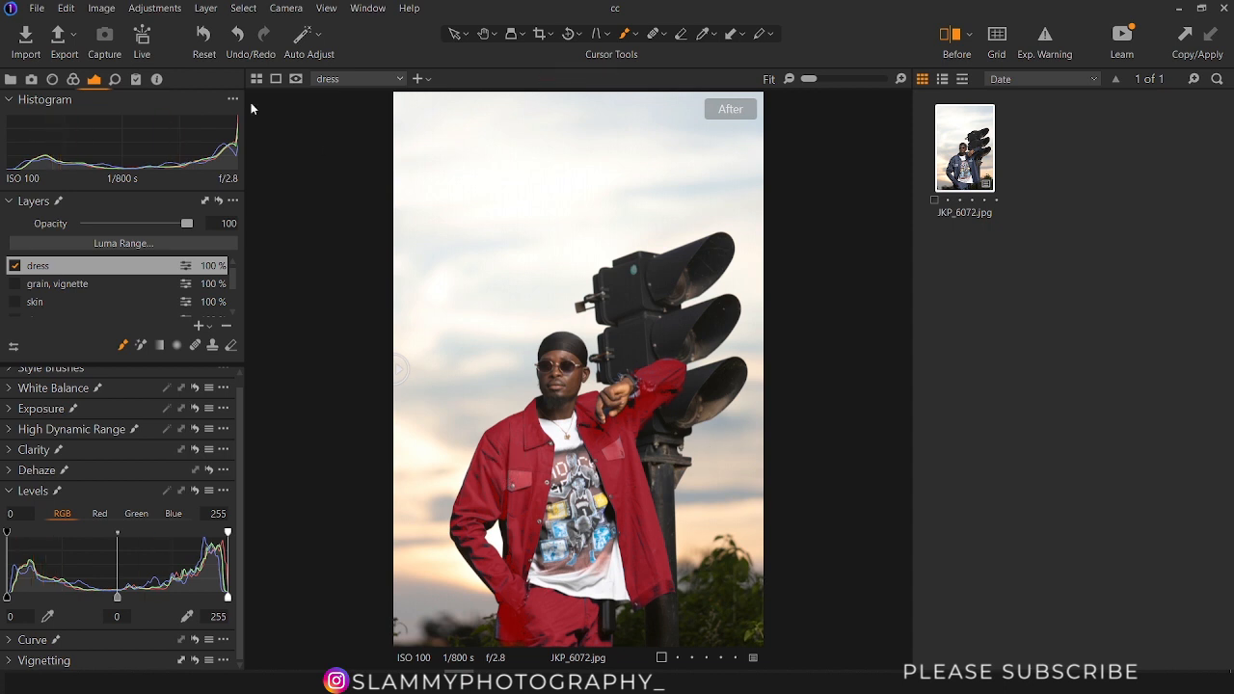
Check the dress mask's coverage by switching its overlay on and off, leaving the overlay hidden
{"action": "left_click", "coordinate": [205, 8]}
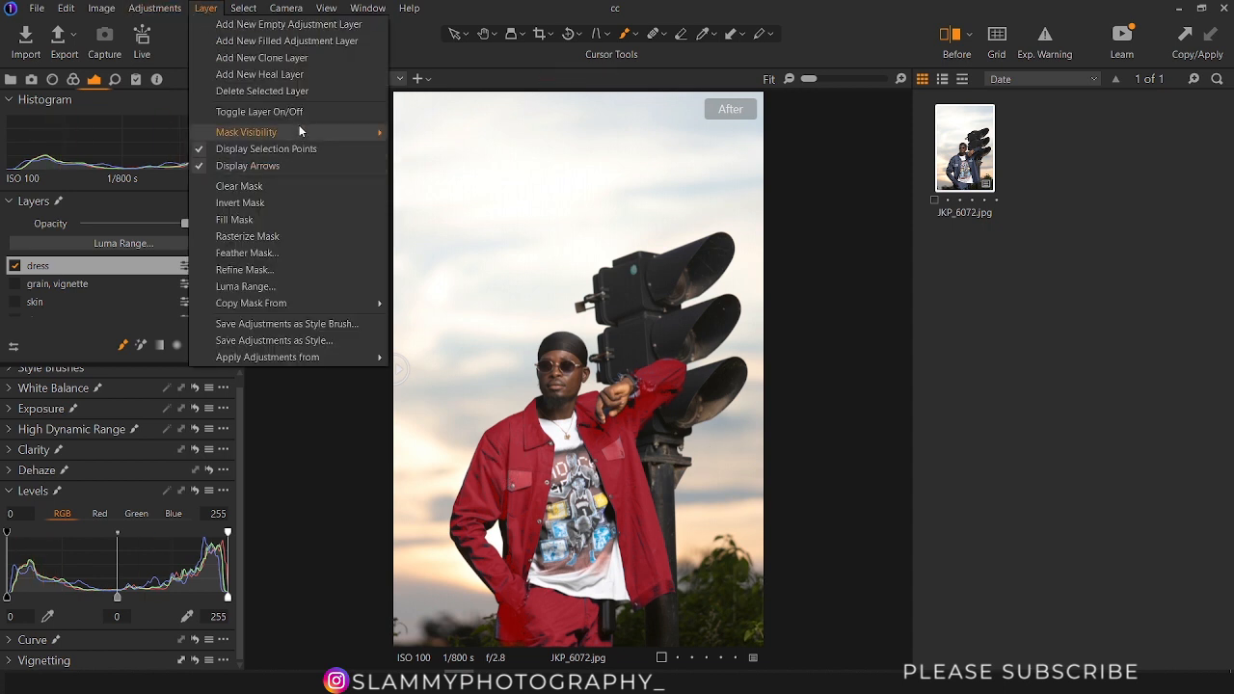
{"action": "mouse_move", "coordinate": [375, 133]}
{"action": "left_click", "coordinate": [460, 133]}
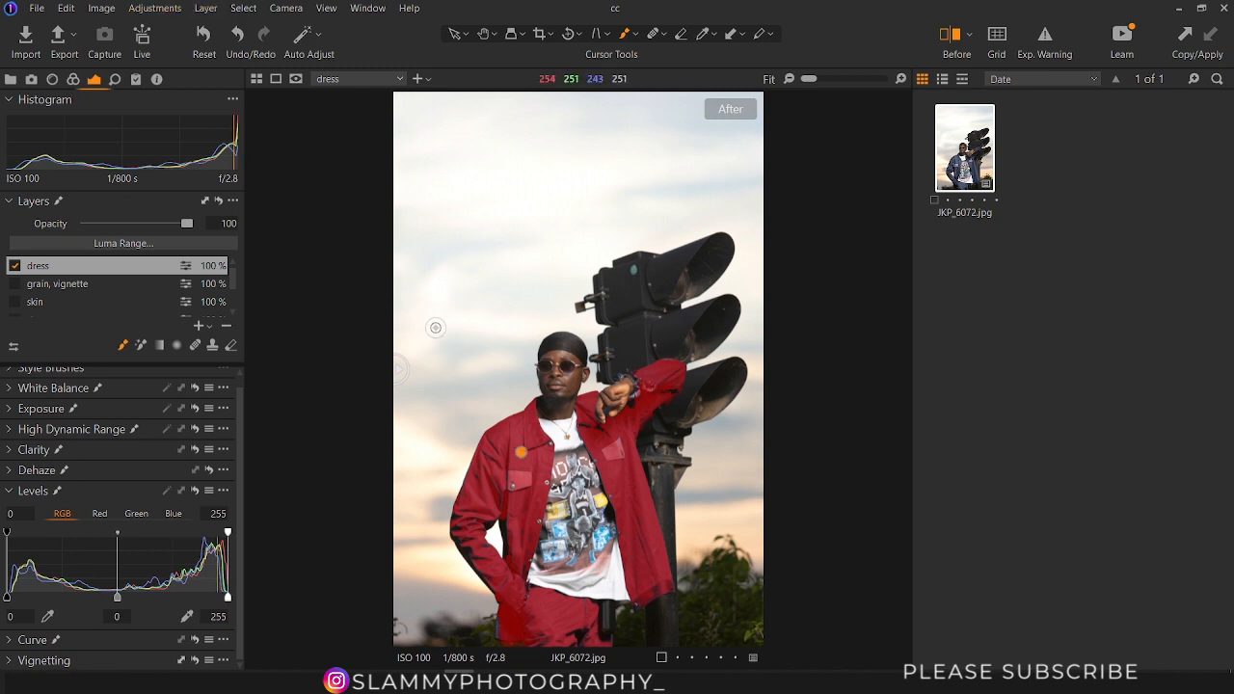
{"action": "key", "text": "m"}
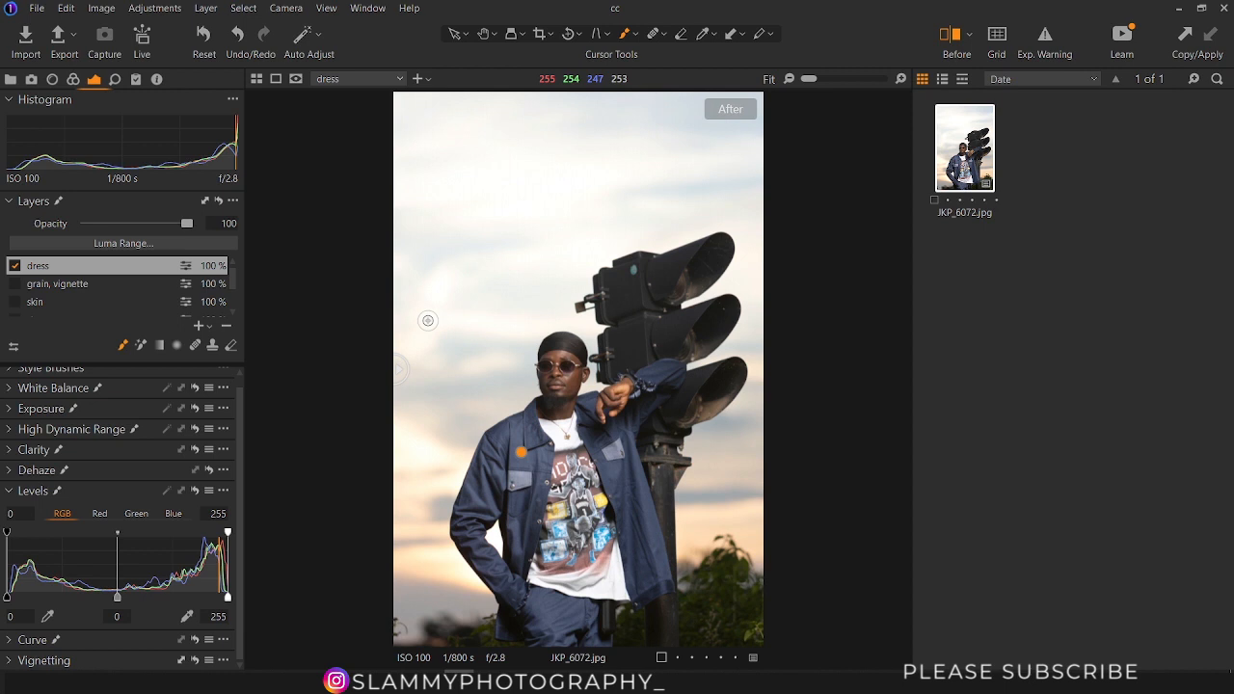
{"action": "key", "text": "m"}
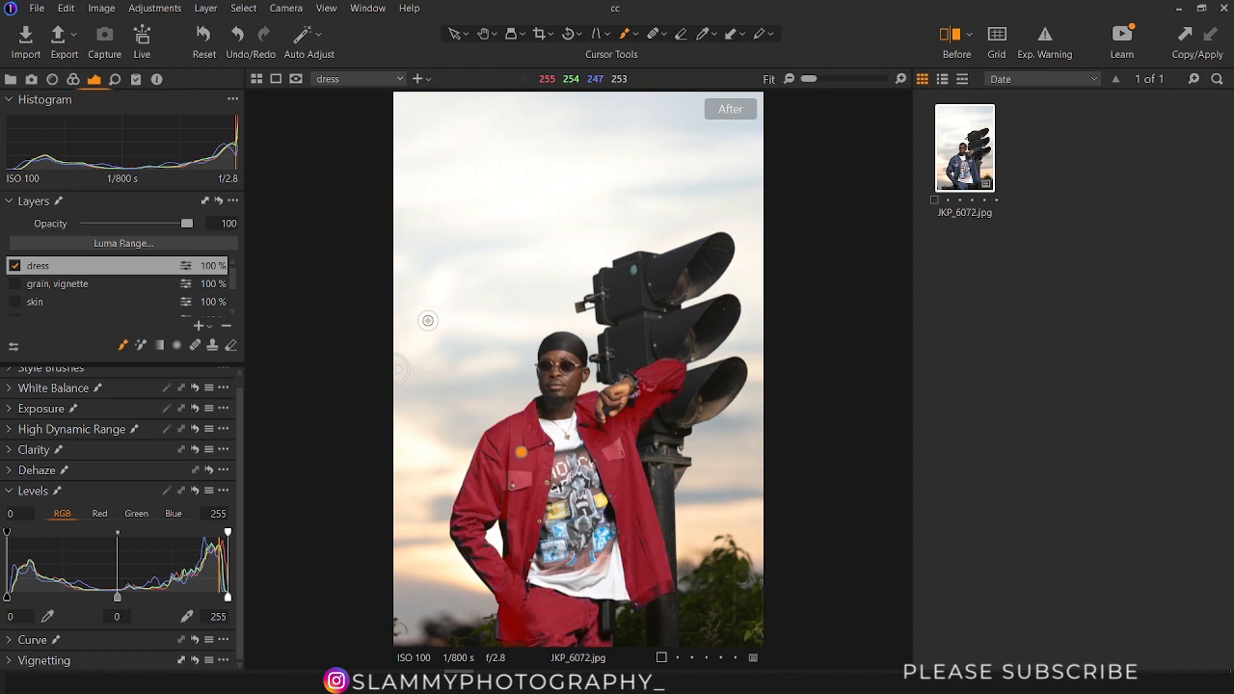
{"action": "key", "text": "m"}
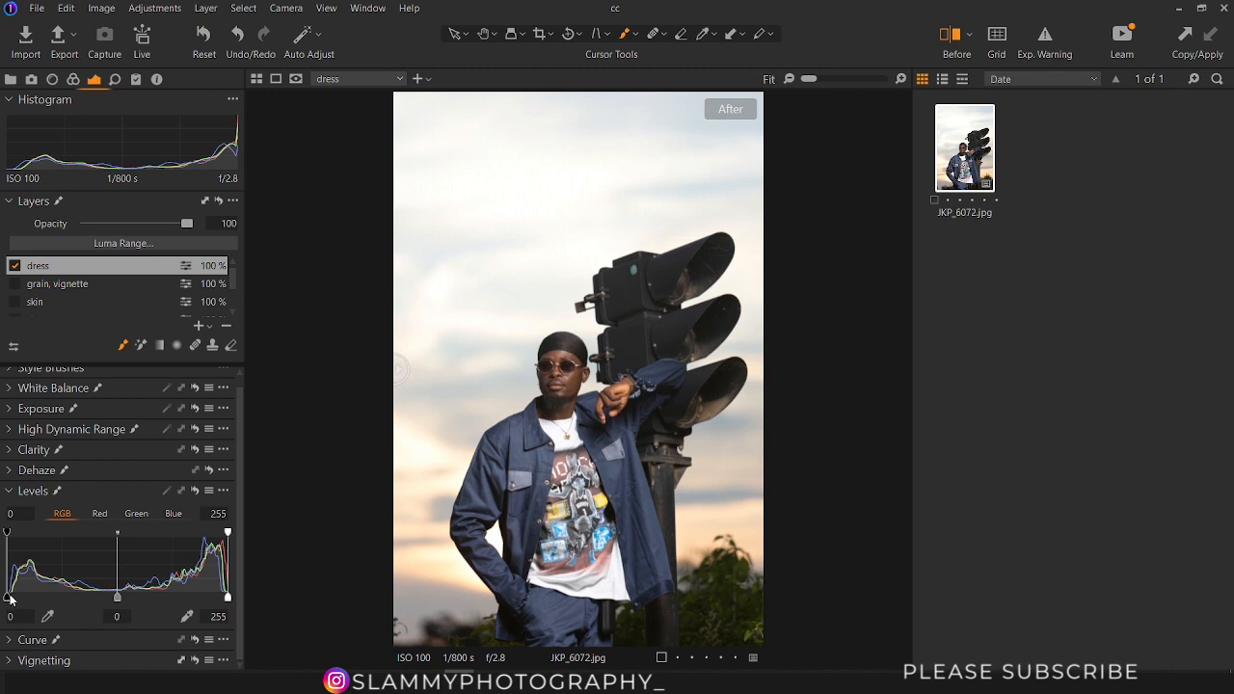
Set the Blue channel's Levels midtone to 0.17 on the dress layer, trying both brighter and darker settings
{"action": "mouse_move", "coordinate": [10, 599]}
{"action": "left_mouse_down"}
{"action": "mouse_move", "coordinate": [24, 599]}
{"action": "mouse_move", "coordinate": [3, 598]}
{"action": "left_mouse_up"}
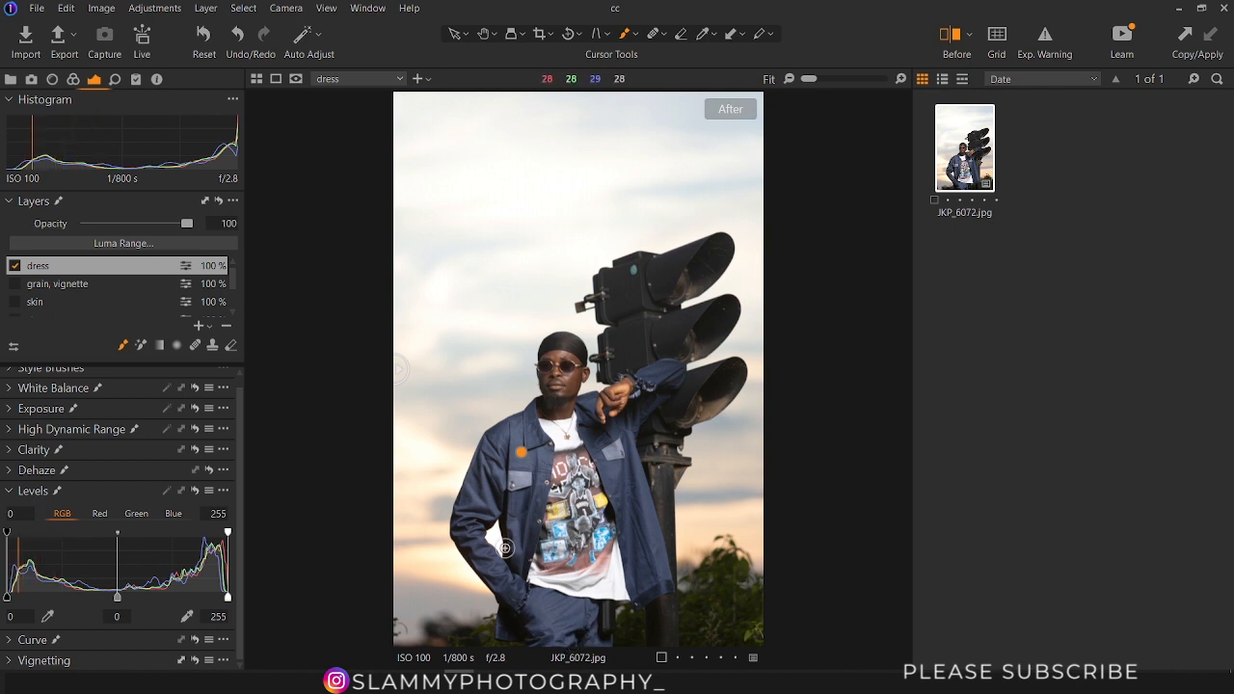
{"action": "left_click", "coordinate": [175, 515]}
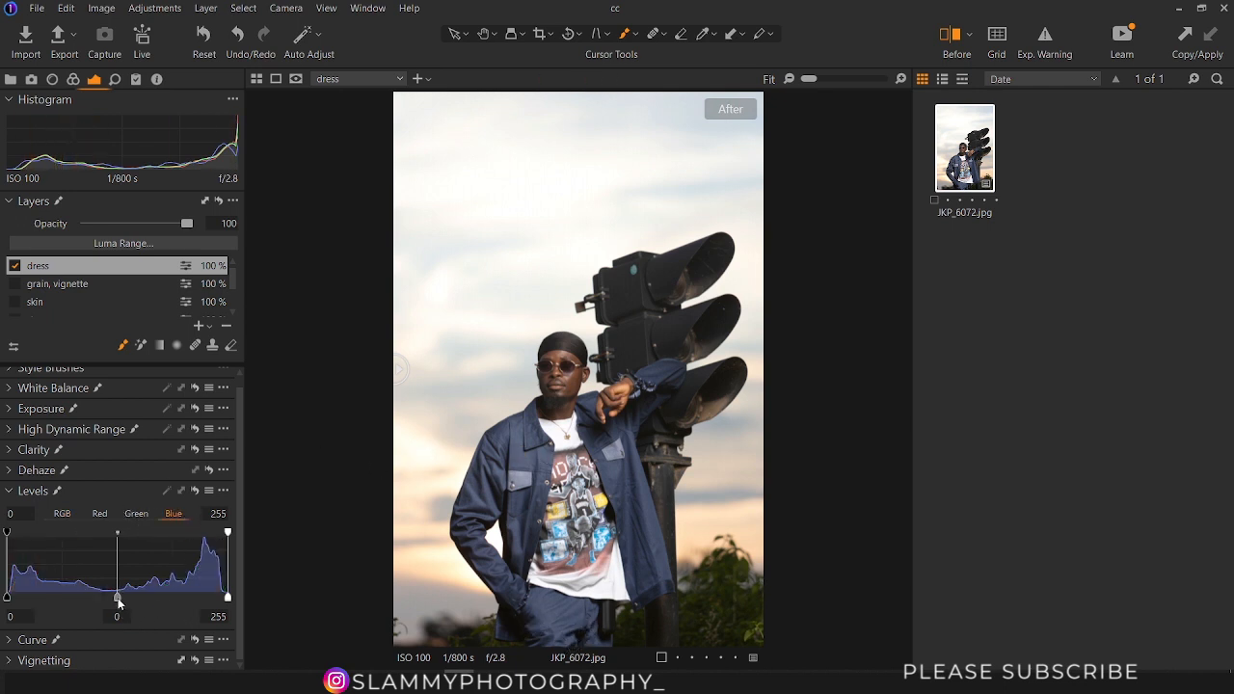
{"action": "mouse_move", "coordinate": [117, 600]}
{"action": "left_mouse_down"}
{"action": "mouse_move", "coordinate": [88, 600]}
{"action": "mouse_move", "coordinate": [114, 601]}
{"action": "left_mouse_up"}
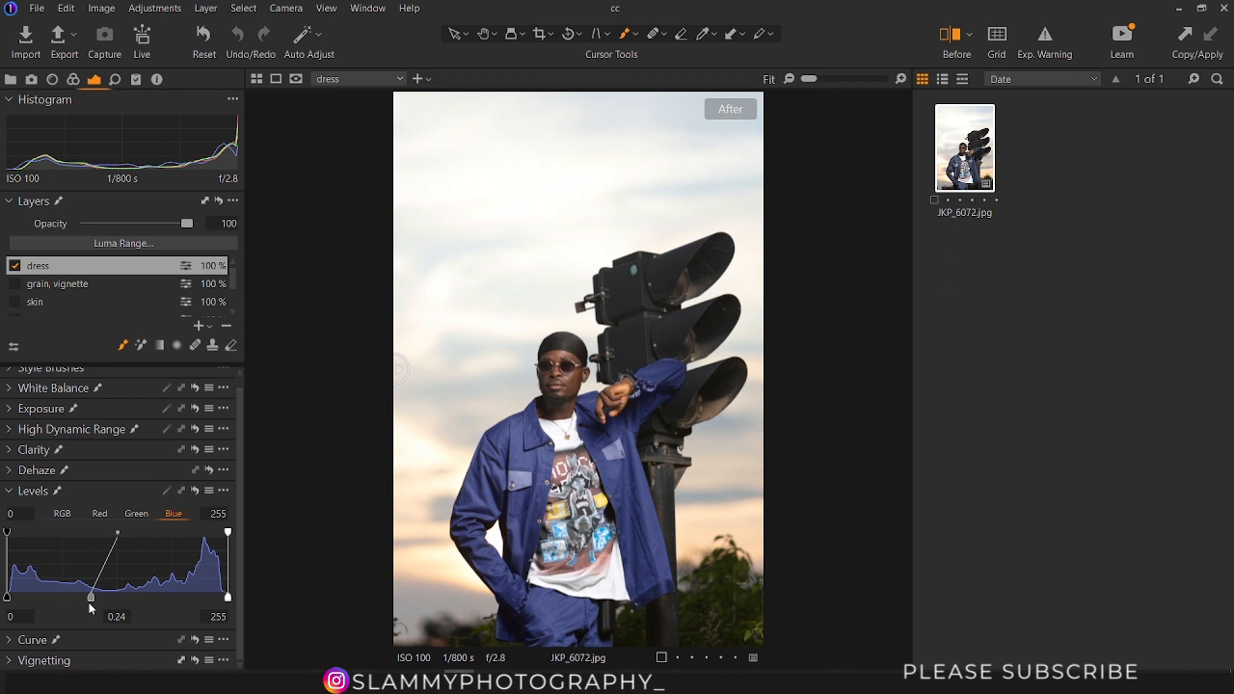
{"action": "left_click_drag", "start_coordinate": [89, 606], "coordinate": [138, 611]}
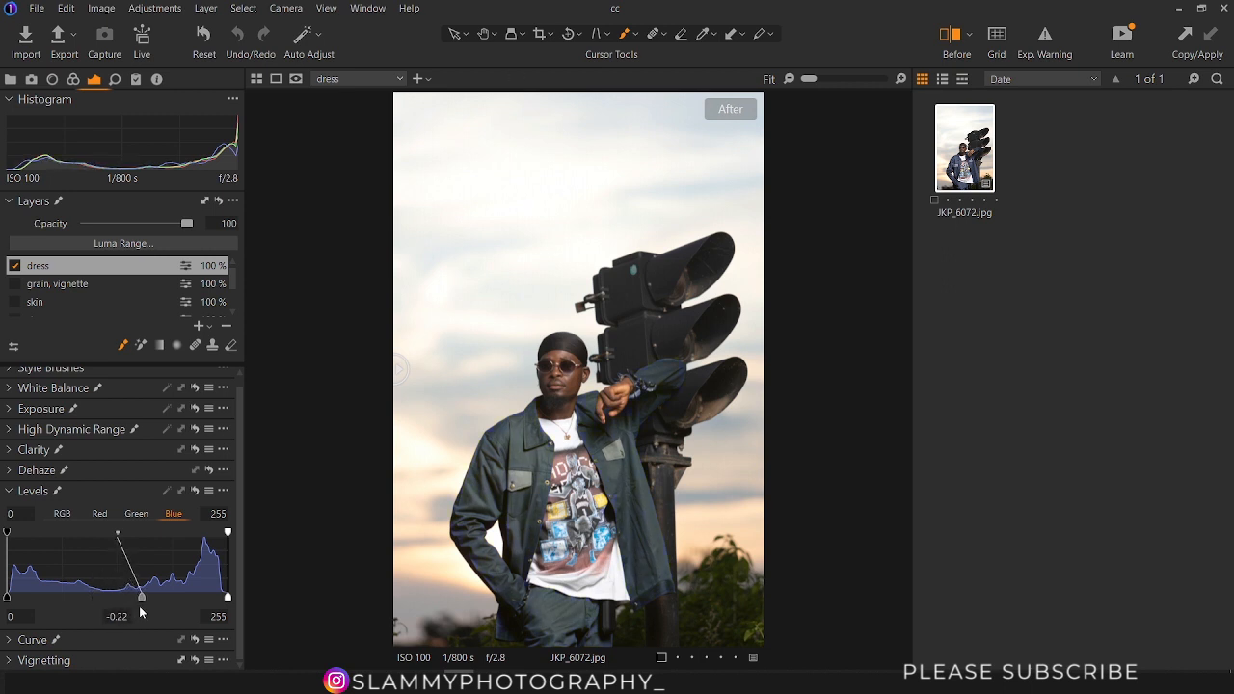
{"action": "left_click_drag", "start_coordinate": [143, 613], "coordinate": [108, 614]}
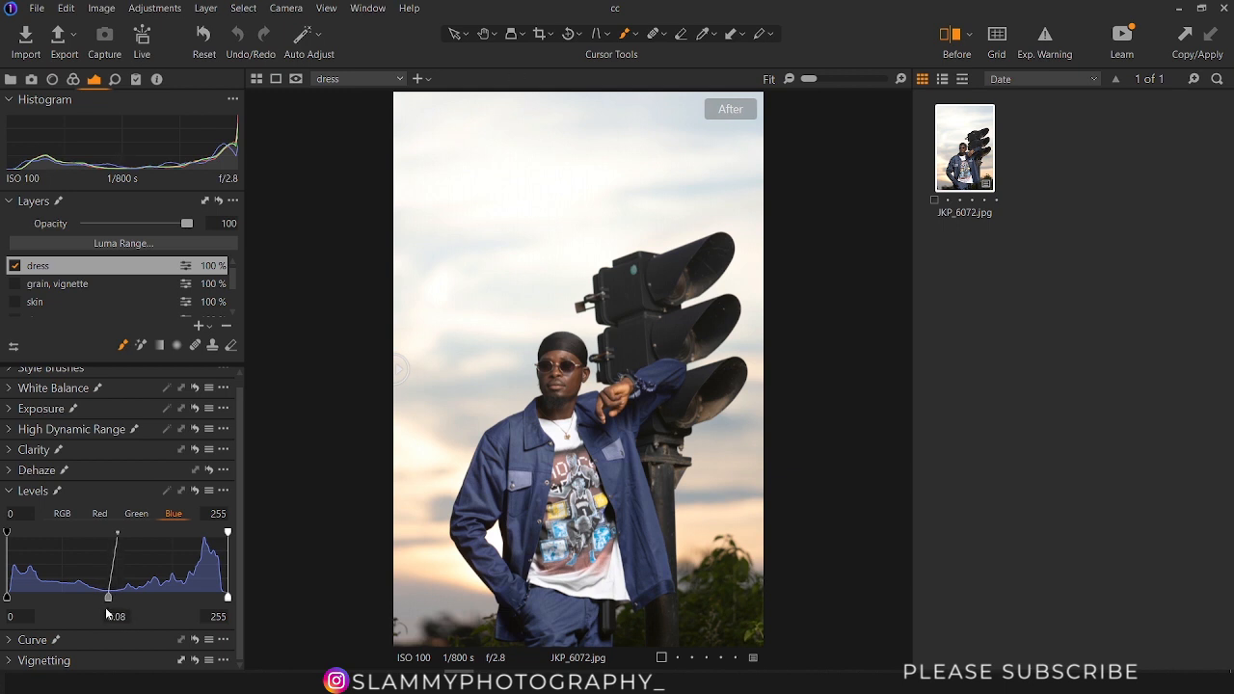
{"action": "left_click_drag", "start_coordinate": [108, 614], "coordinate": [105, 613]}
{"action": "left_click_drag", "start_coordinate": [100, 607], "coordinate": [102, 607]}
{"action": "left_click_drag", "start_coordinate": [106, 600], "coordinate": [107, 600]}
{"action": "mouse_move", "coordinate": [104, 595]}
{"action": "left_mouse_down"}
{"action": "mouse_move", "coordinate": [140, 599]}
{"action": "mouse_move", "coordinate": [97, 596]}
{"action": "left_mouse_up"}
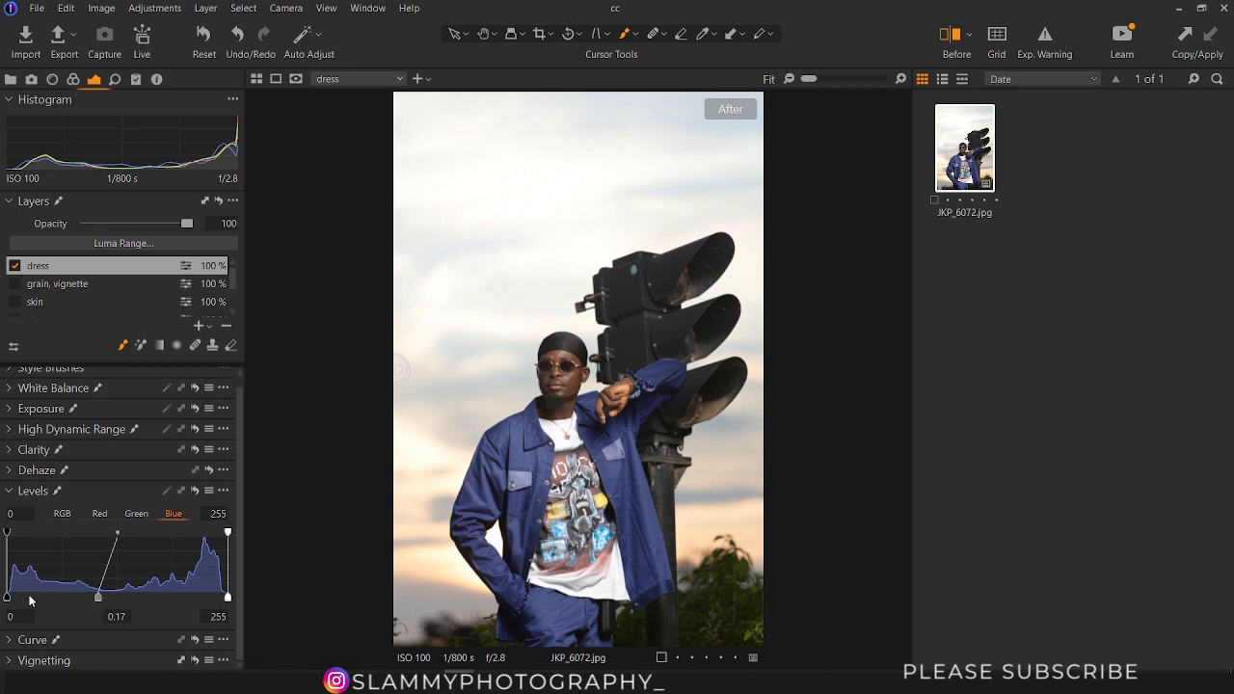
Set the Blue channel's output black level to 5 and its input white point to 251 in Levels
{"action": "mouse_move", "coordinate": [9, 601]}
{"action": "left_mouse_down"}
{"action": "mouse_move", "coordinate": [36, 600]}
{"action": "mouse_move", "coordinate": [6, 601]}
{"action": "left_mouse_up"}
{"action": "mouse_move", "coordinate": [8, 599]}
{"action": "left_mouse_down"}
{"action": "mouse_move", "coordinate": [27, 601]}
{"action": "mouse_move", "coordinate": [8, 599]}
{"action": "left_mouse_up"}
{"action": "mouse_move", "coordinate": [8, 533]}
{"action": "left_mouse_down"}
{"action": "mouse_move", "coordinate": [39, 538]}
{"action": "mouse_move", "coordinate": [2, 539]}
{"action": "left_mouse_up"}
{"action": "mouse_move", "coordinate": [7, 599]}
{"action": "left_mouse_down"}
{"action": "mouse_move", "coordinate": [17, 601]}
{"action": "mouse_move", "coordinate": [7, 599]}
{"action": "left_mouse_up"}
{"action": "left_click_drag", "start_coordinate": [9, 537], "coordinate": [11, 537]}
{"action": "mouse_move", "coordinate": [227, 532]}
{"action": "left_mouse_down"}
{"action": "mouse_move", "coordinate": [198, 532]}
{"action": "mouse_move", "coordinate": [248, 536]}
{"action": "mouse_move", "coordinate": [185, 533]}
{"action": "mouse_move", "coordinate": [242, 537]}
{"action": "left_mouse_up"}
{"action": "mouse_move", "coordinate": [228, 598]}
{"action": "left_mouse_down"}
{"action": "mouse_move", "coordinate": [177, 595]}
{"action": "mouse_move", "coordinate": [240, 599]}
{"action": "mouse_move", "coordinate": [224, 599]}
{"action": "left_mouse_up"}
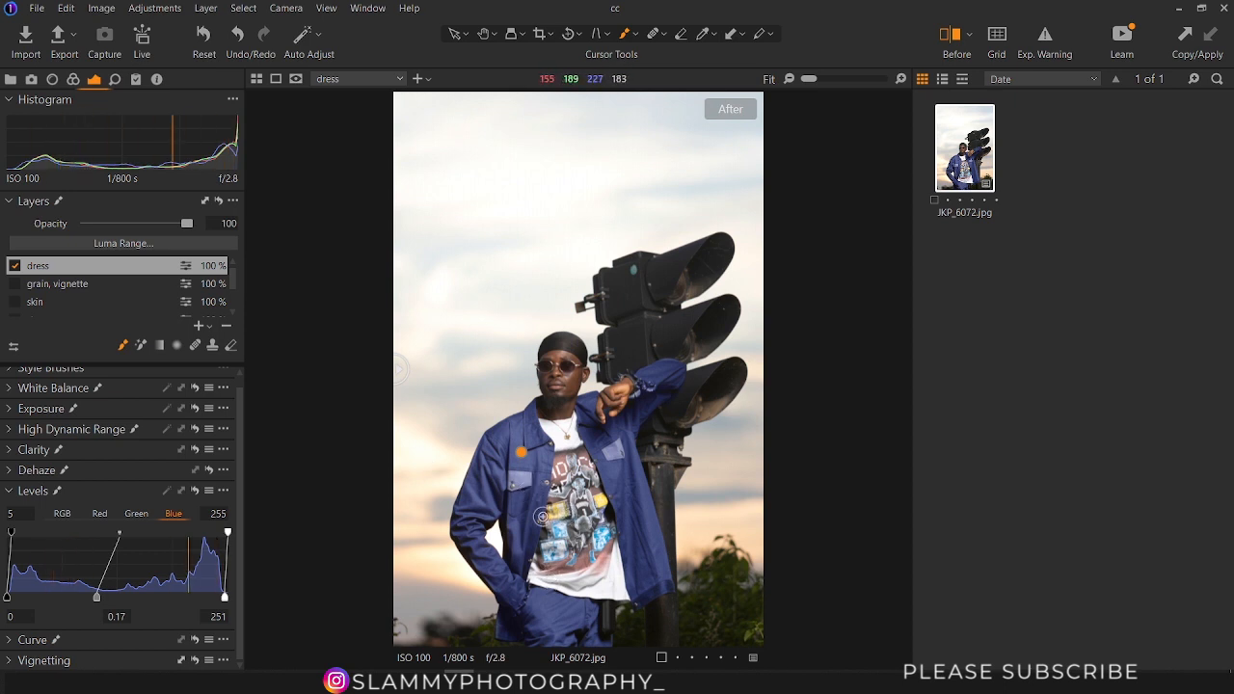
Adjust the Green channel's Levels midtone in both directions and set it to 0.13
{"action": "left_click", "coordinate": [136, 513]}
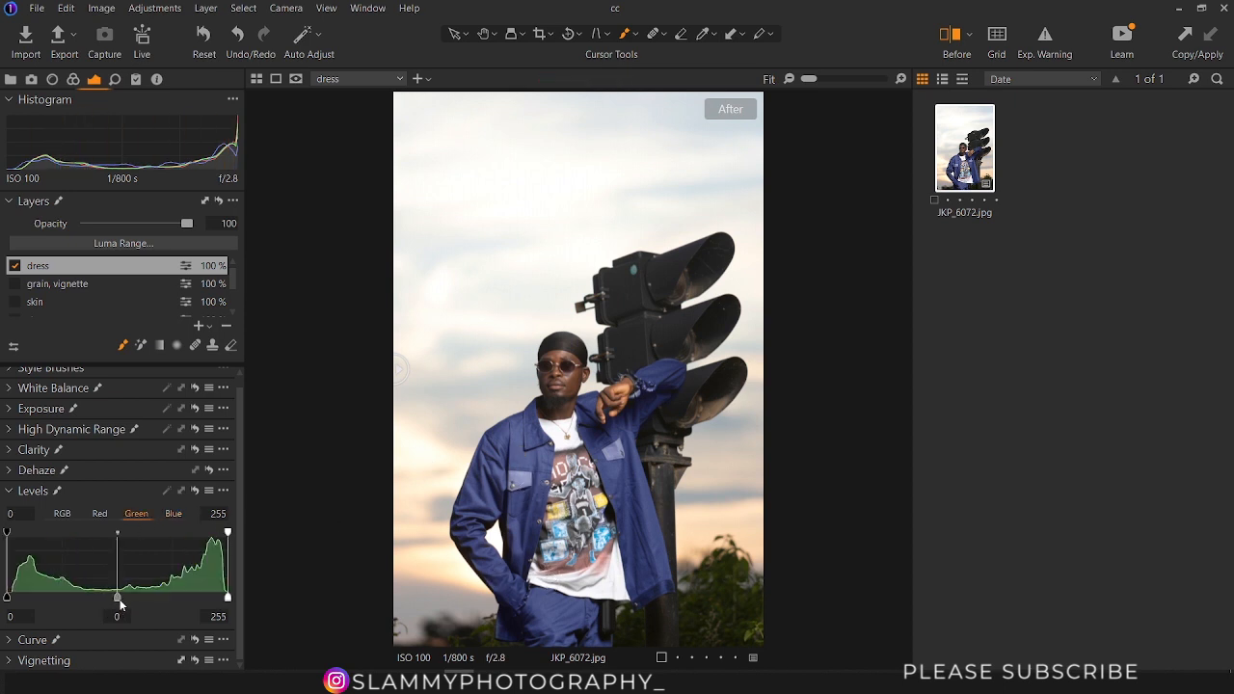
{"action": "mouse_move", "coordinate": [119, 599]}
{"action": "left_mouse_down"}
{"action": "mouse_move", "coordinate": [84, 601]}
{"action": "mouse_move", "coordinate": [143, 604]}
{"action": "left_mouse_up"}
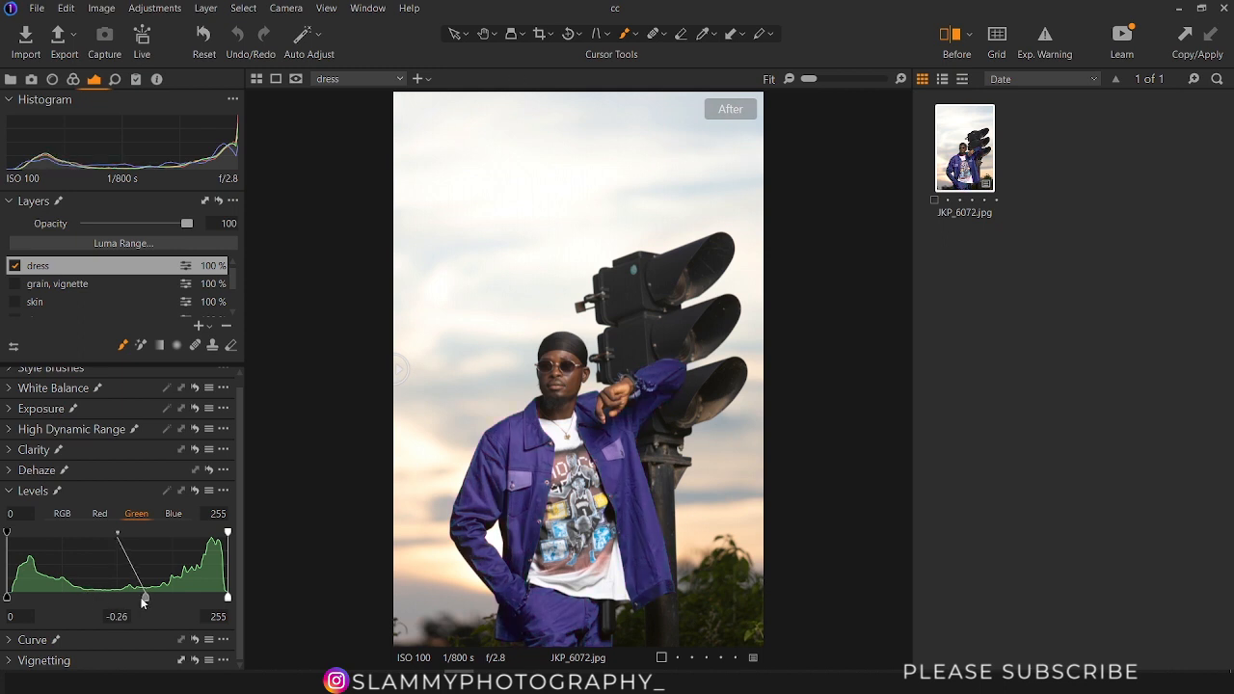
{"action": "left_click_drag", "start_coordinate": [142, 598], "coordinate": [125, 595]}
{"action": "left_click_drag", "start_coordinate": [124, 599], "coordinate": [103, 599]}
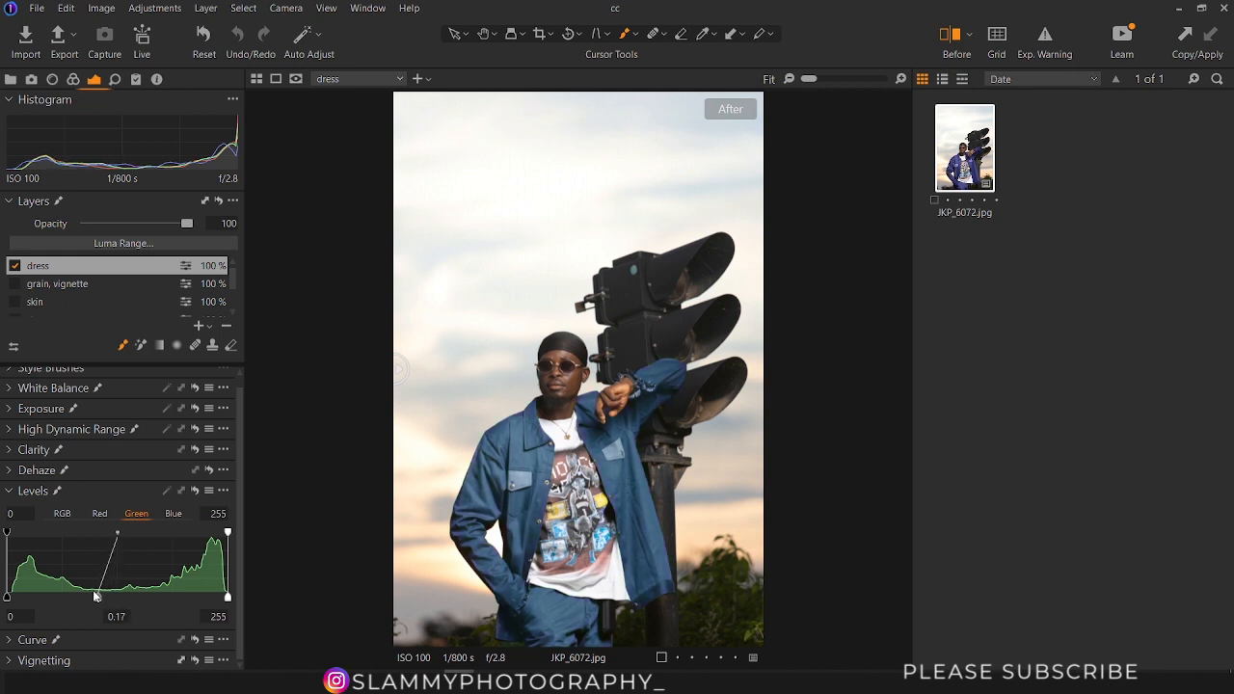
{"action": "left_click_drag", "start_coordinate": [97, 597], "coordinate": [99, 598]}
Set the Green channel's input black point to 3 and white point to 236, and fine-tune its midtone toward a deeper blue
{"action": "mouse_move", "coordinate": [8, 533]}
{"action": "left_mouse_down"}
{"action": "mouse_move", "coordinate": [30, 539]}
{"action": "mouse_move", "coordinate": [7, 533]}
{"action": "left_mouse_up"}
{"action": "left_click_drag", "start_coordinate": [8, 598], "coordinate": [9, 598]}
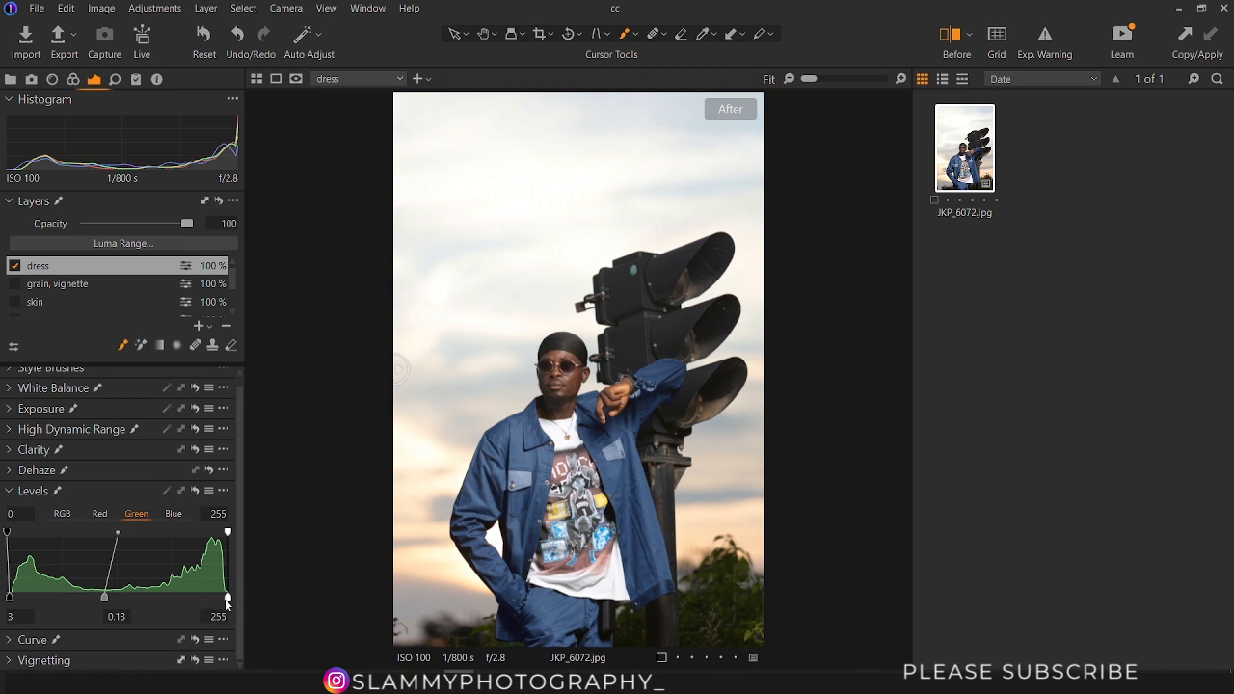
{"action": "left_click_drag", "start_coordinate": [227, 602], "coordinate": [211, 600]}
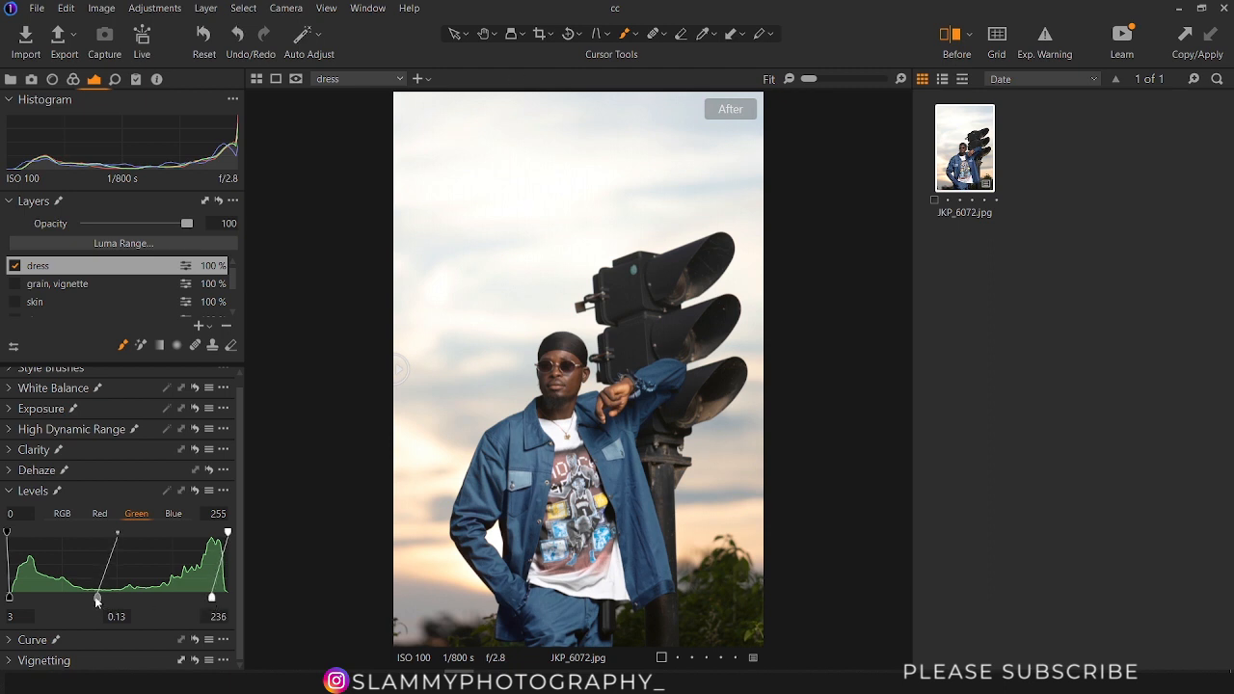
{"action": "mouse_move", "coordinate": [94, 596]}
{"action": "left_mouse_down"}
{"action": "mouse_move", "coordinate": [114, 606]}
{"action": "mouse_move", "coordinate": [91, 604]}
{"action": "mouse_move", "coordinate": [102, 609]}
{"action": "left_mouse_up"}
Set the Red channel's Levels midtone to -0.15 on the dress layer after trying 0.22, and compare before and after
{"action": "left_click", "coordinate": [104, 516]}
{"action": "mouse_move", "coordinate": [113, 598]}
{"action": "left_mouse_down"}
{"action": "mouse_move", "coordinate": [96, 595]}
{"action": "mouse_move", "coordinate": [119, 606]}
{"action": "left_mouse_up"}
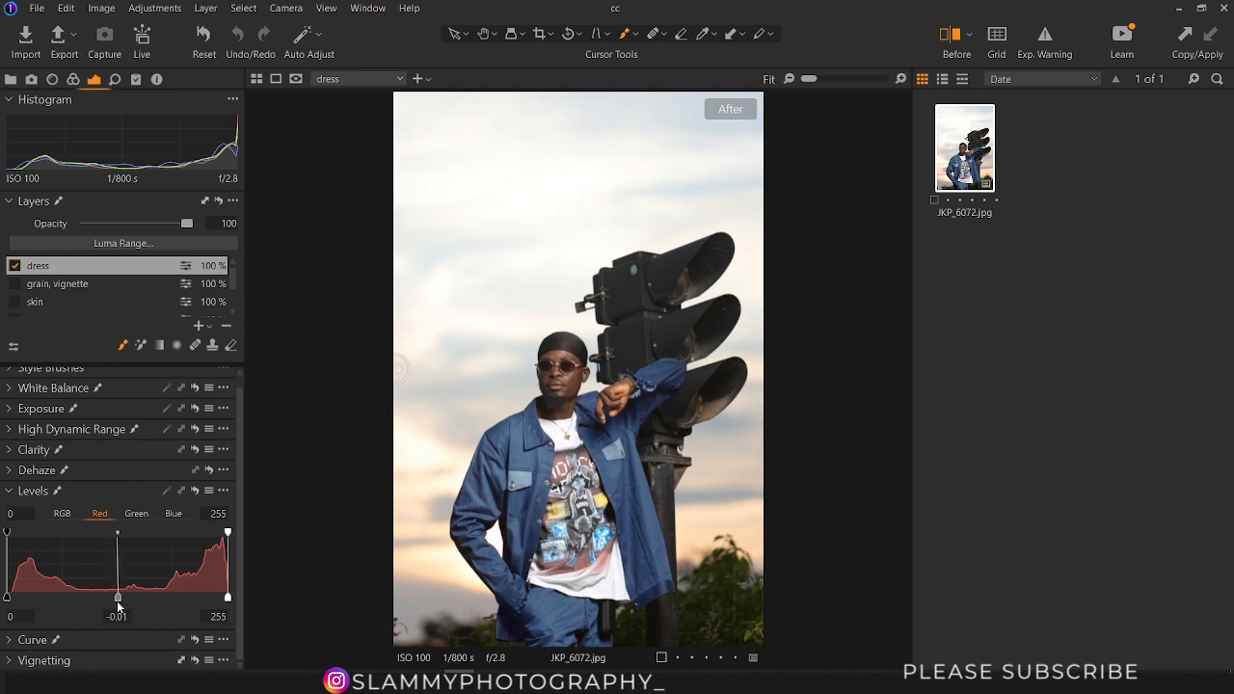
{"action": "left_click_drag", "start_coordinate": [118, 606], "coordinate": [94, 612]}
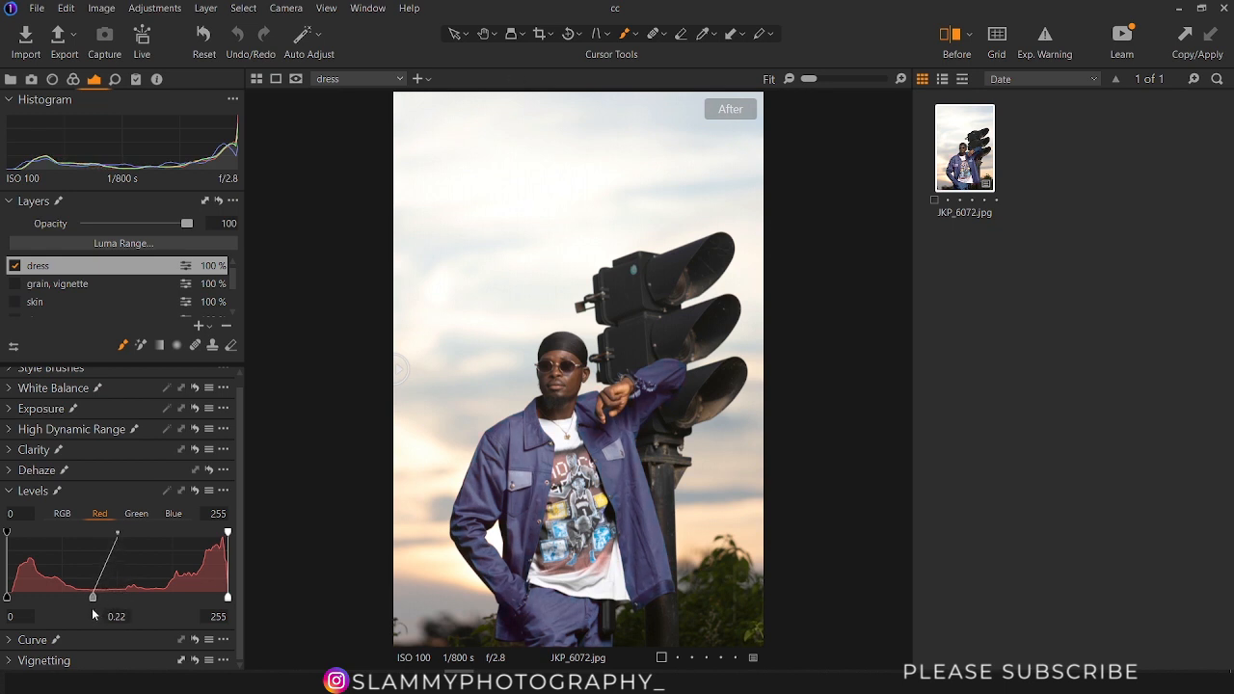
{"action": "left_click_drag", "start_coordinate": [93, 614], "coordinate": [133, 620]}
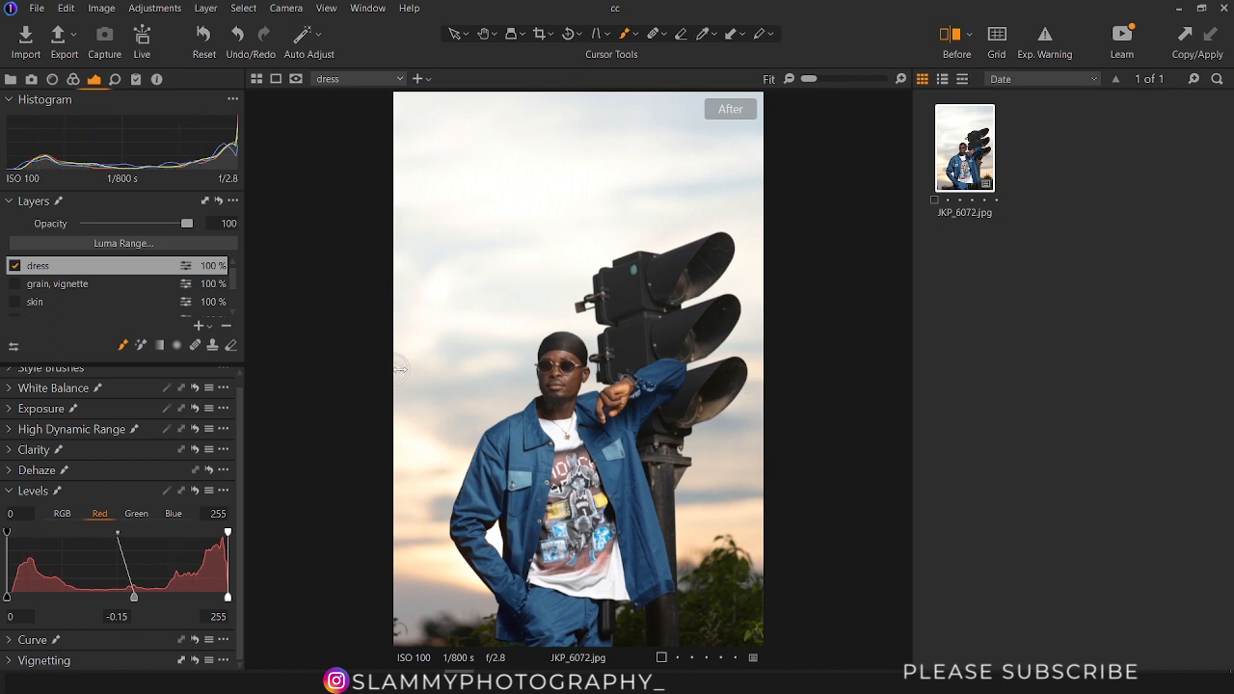
{"action": "left_click_drag", "start_coordinate": [399, 368], "coordinate": [381, 399]}
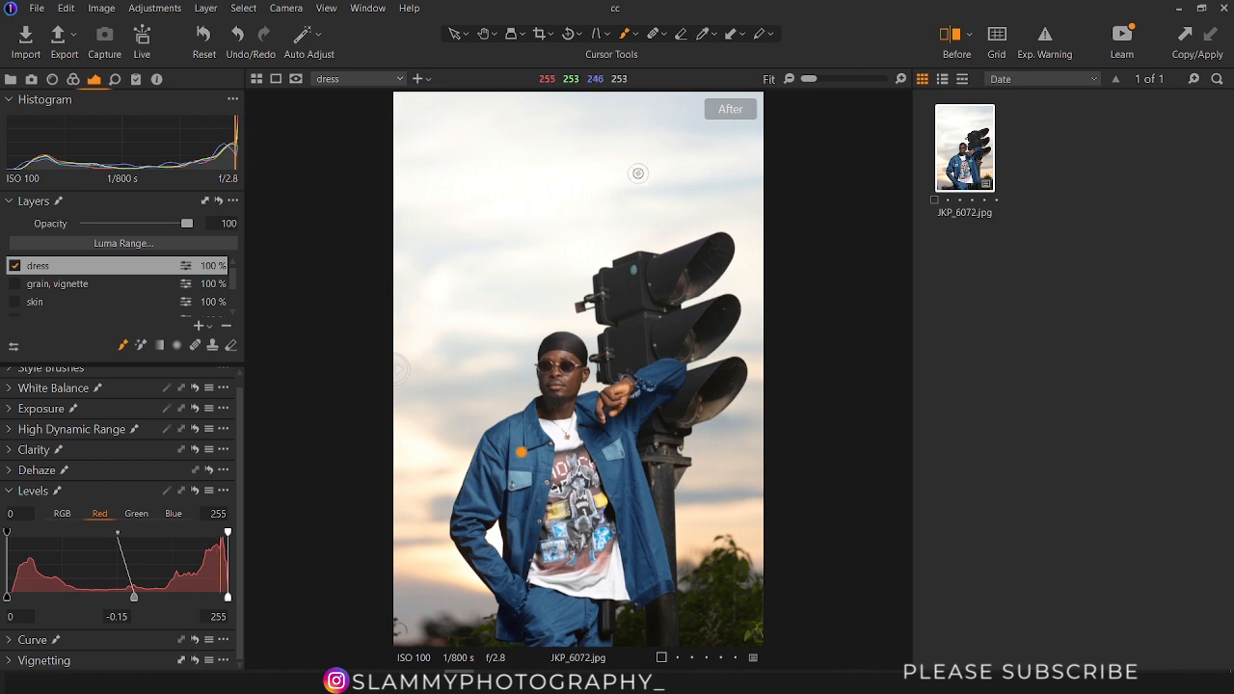
Add a new empty adjustment layer above the dress layer and name it sky
{"action": "left_click", "coordinate": [209, 328]}
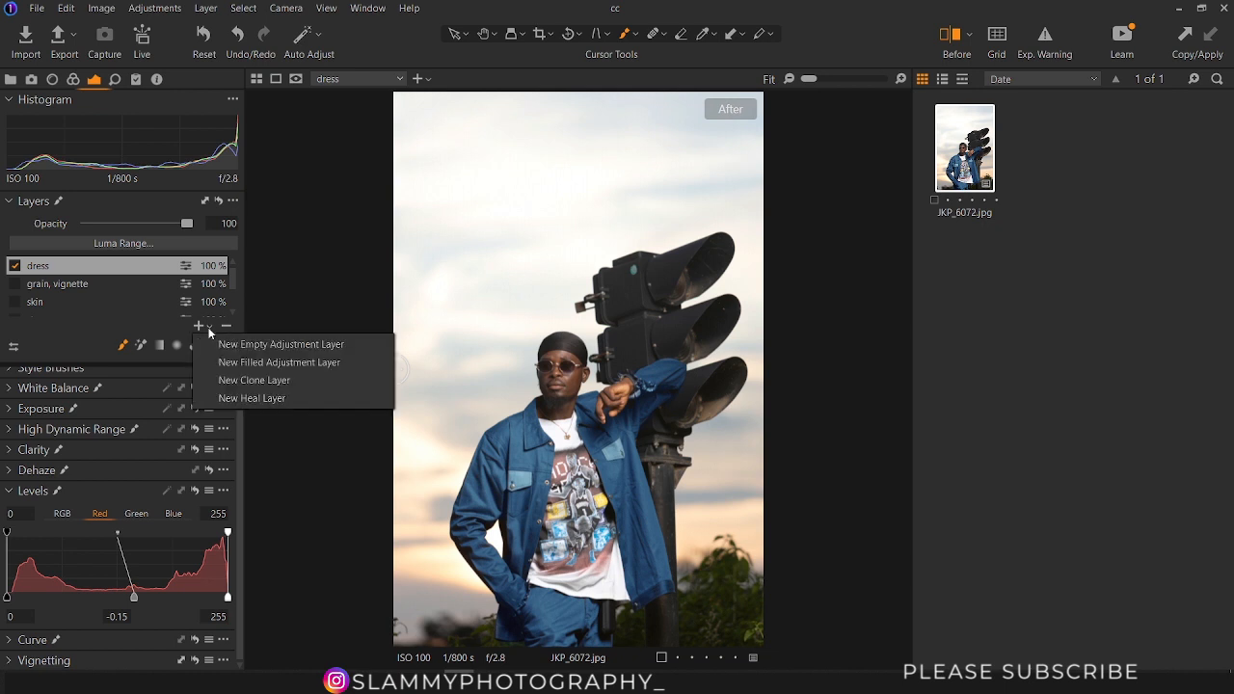
{"action": "left_click", "coordinate": [238, 347]}
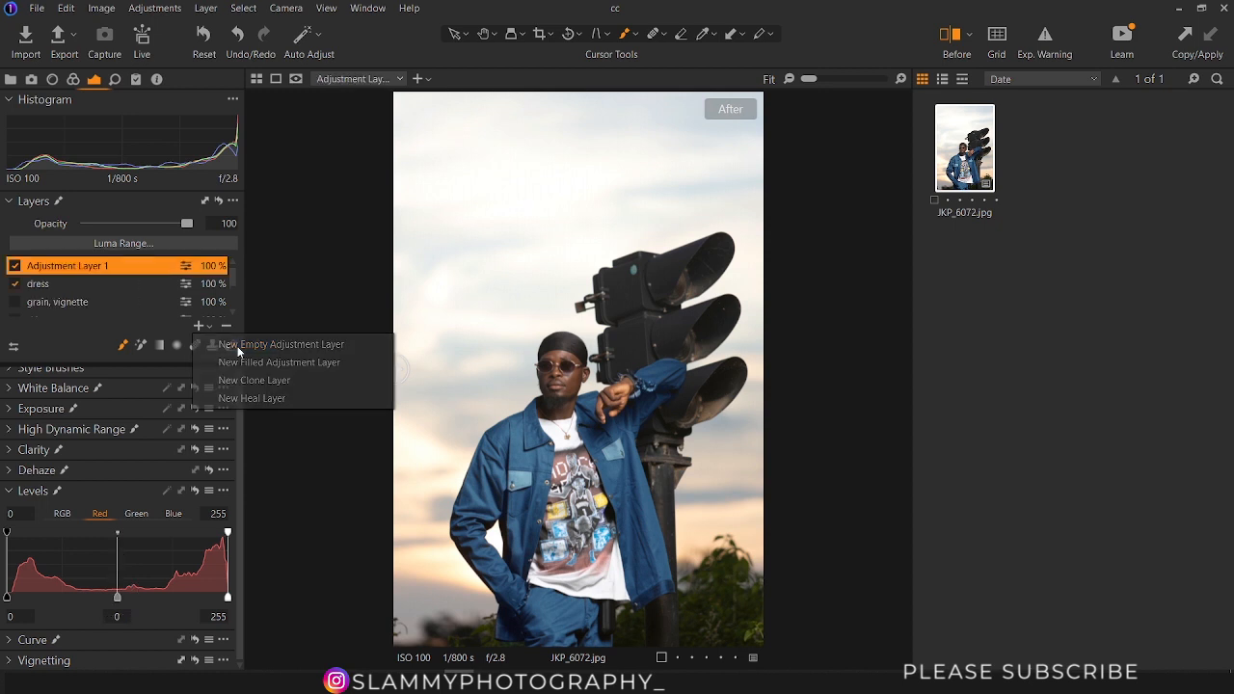
{"action": "double_click", "coordinate": [72, 266]}
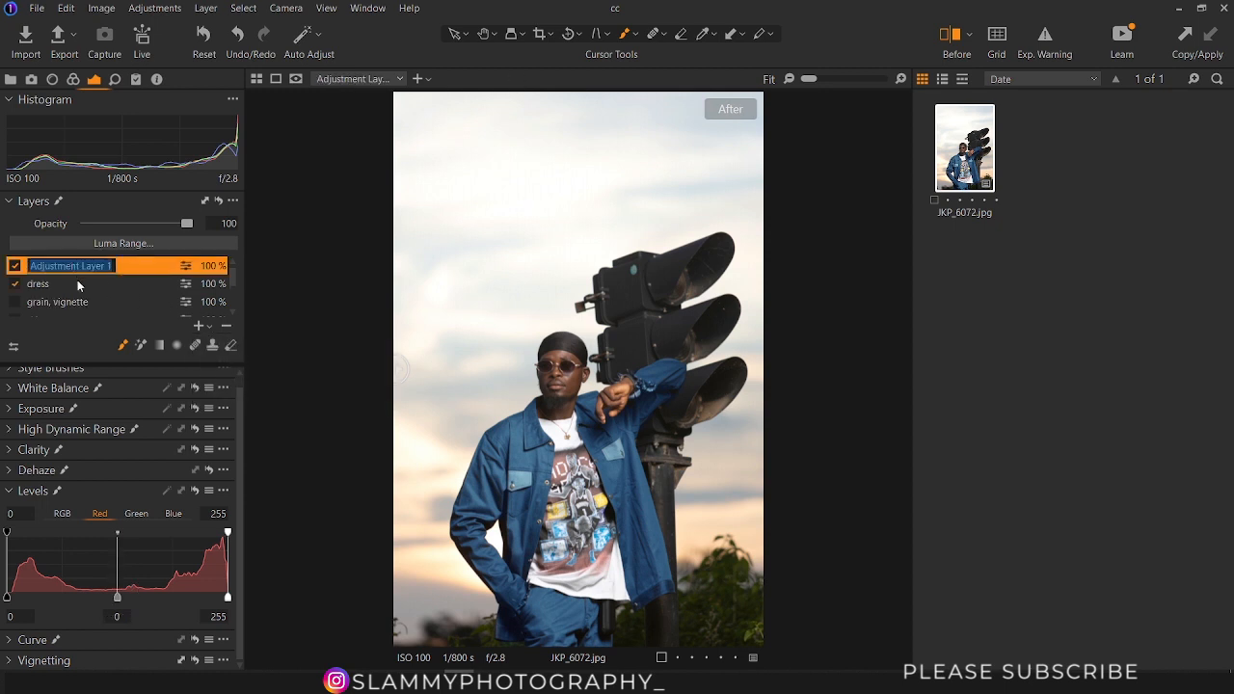
{"action": "type", "text": "sky"}
{"action": "key", "text": "Return"}
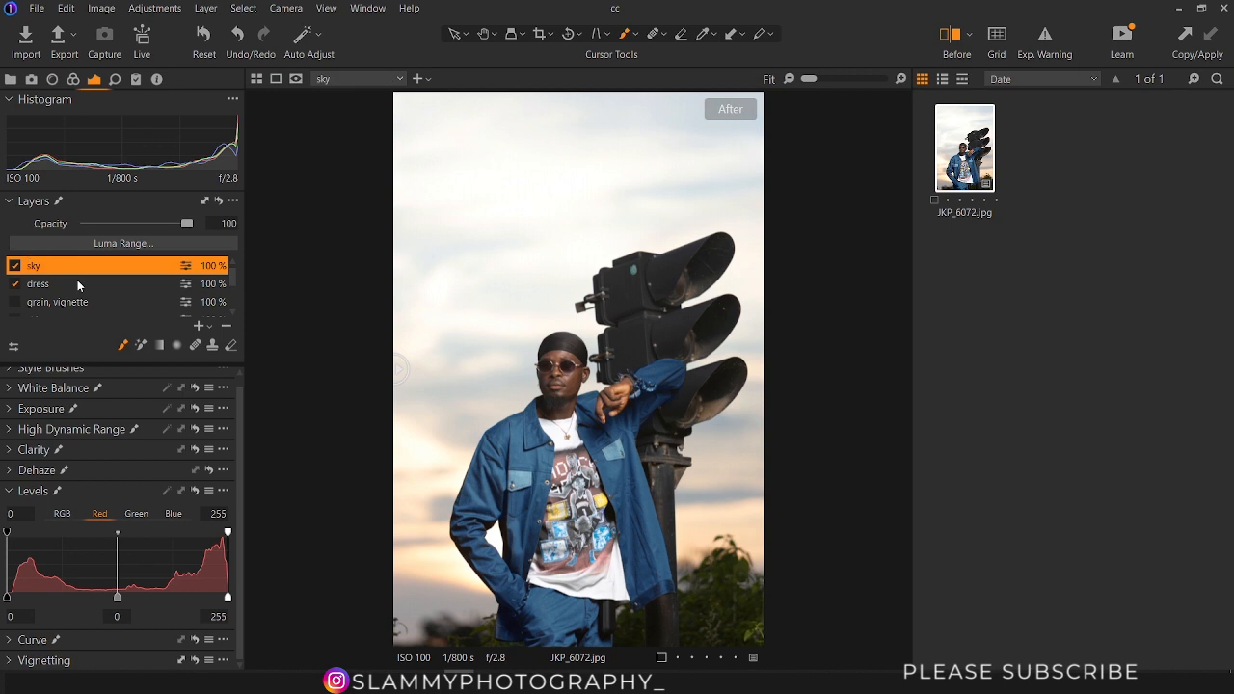
Start masking the upper sky with the Magic Brush and set the mask to always display
{"action": "left_click", "coordinate": [142, 346]}
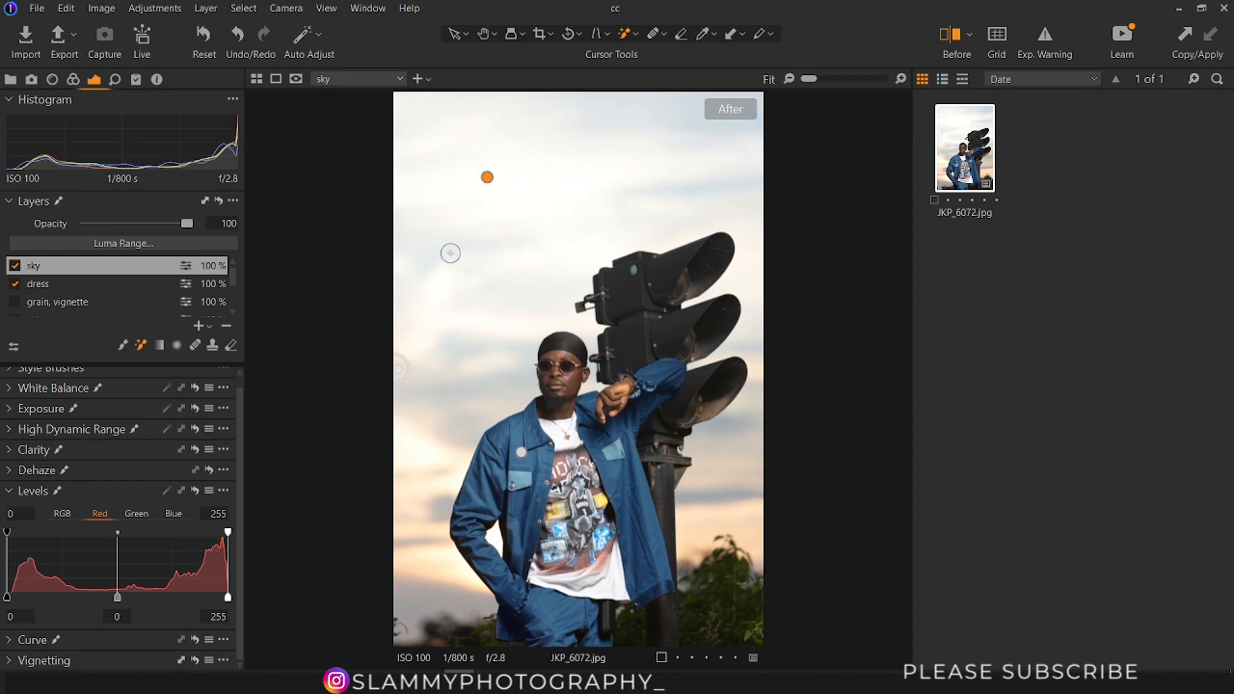
{"action": "left_click", "coordinate": [205, 9]}
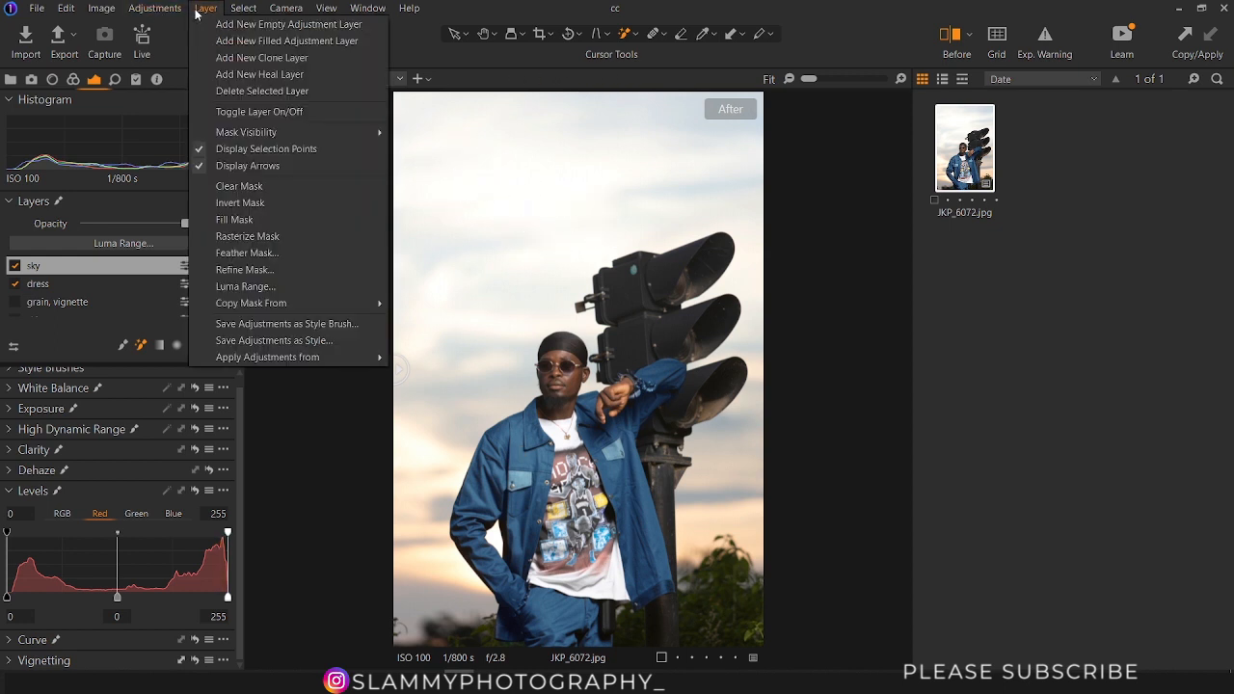
{"action": "mouse_move", "coordinate": [283, 131]}
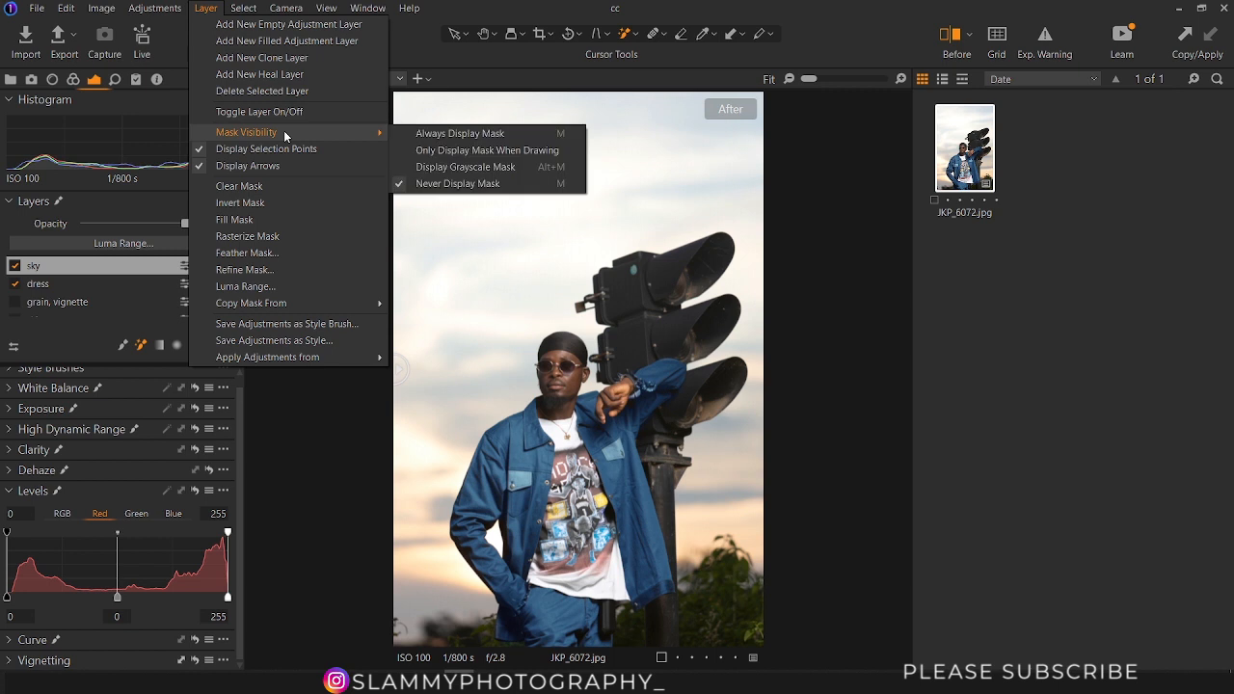
{"action": "left_click", "coordinate": [433, 135]}
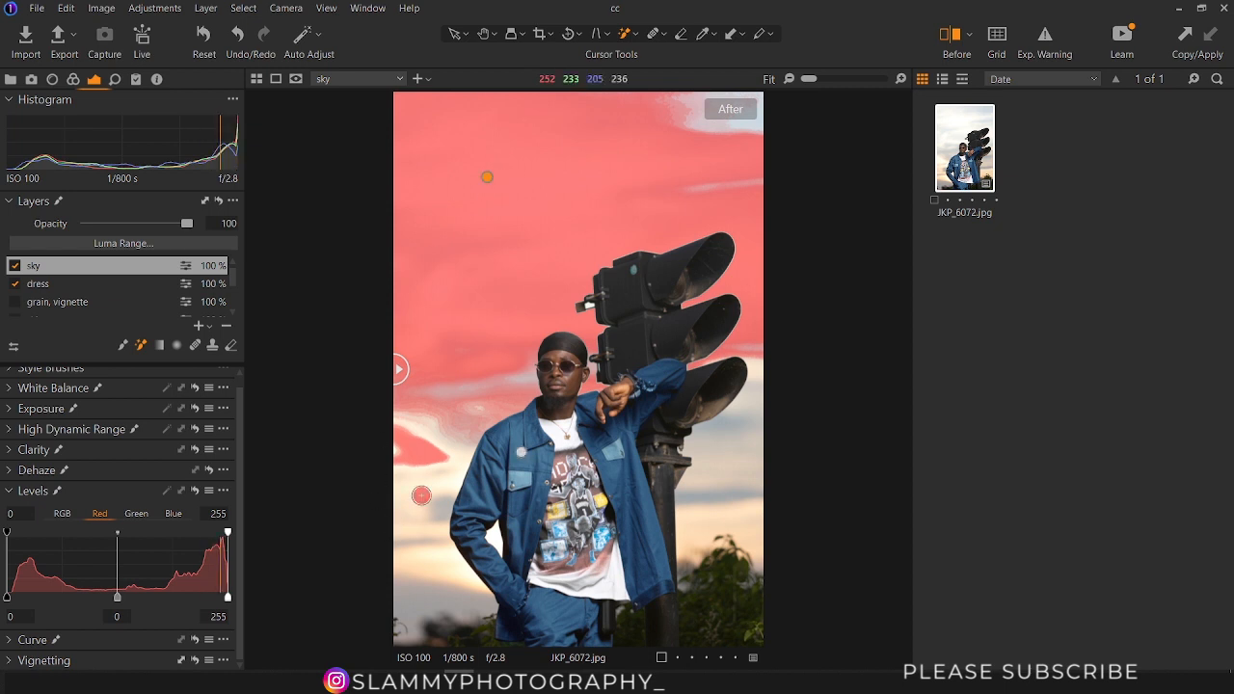
Extend the Magic Brush mask over the remaining sky down to the horizon and upper corner, and hide the mask overlay
{"action": "left_click", "coordinate": [422, 495]}
{"action": "left_click", "coordinate": [730, 471]}
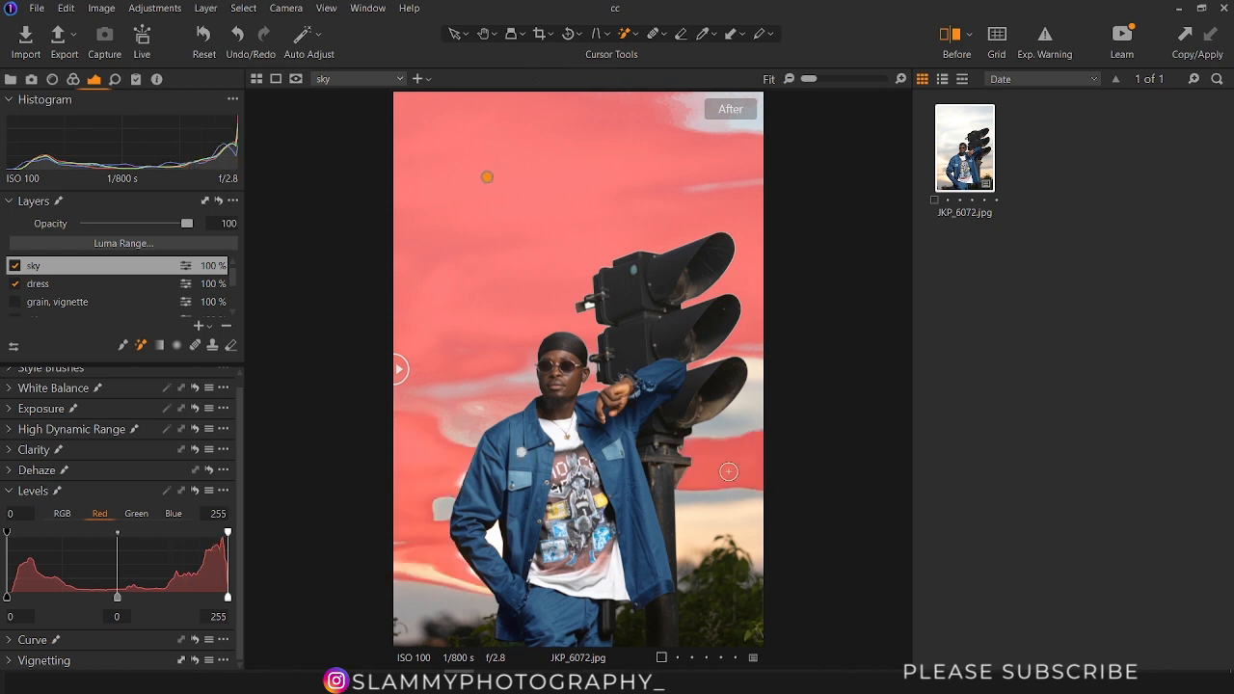
{"action": "left_click", "coordinate": [745, 432]}
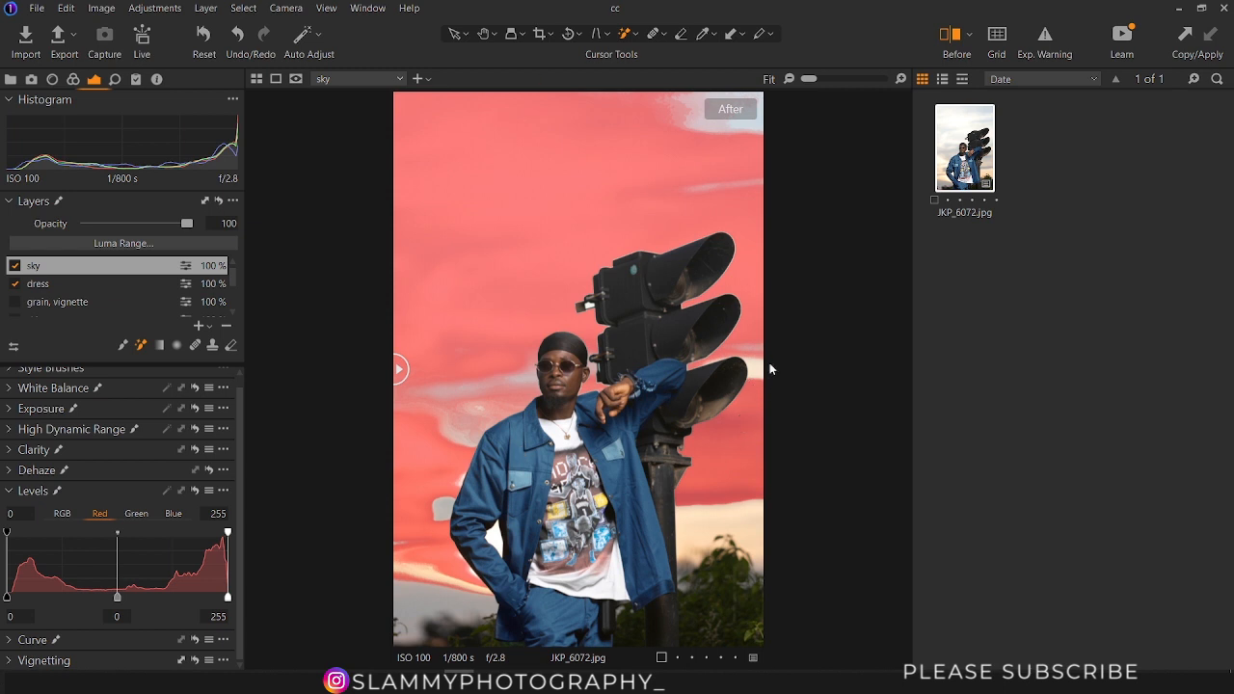
{"action": "left_click", "coordinate": [759, 372]}
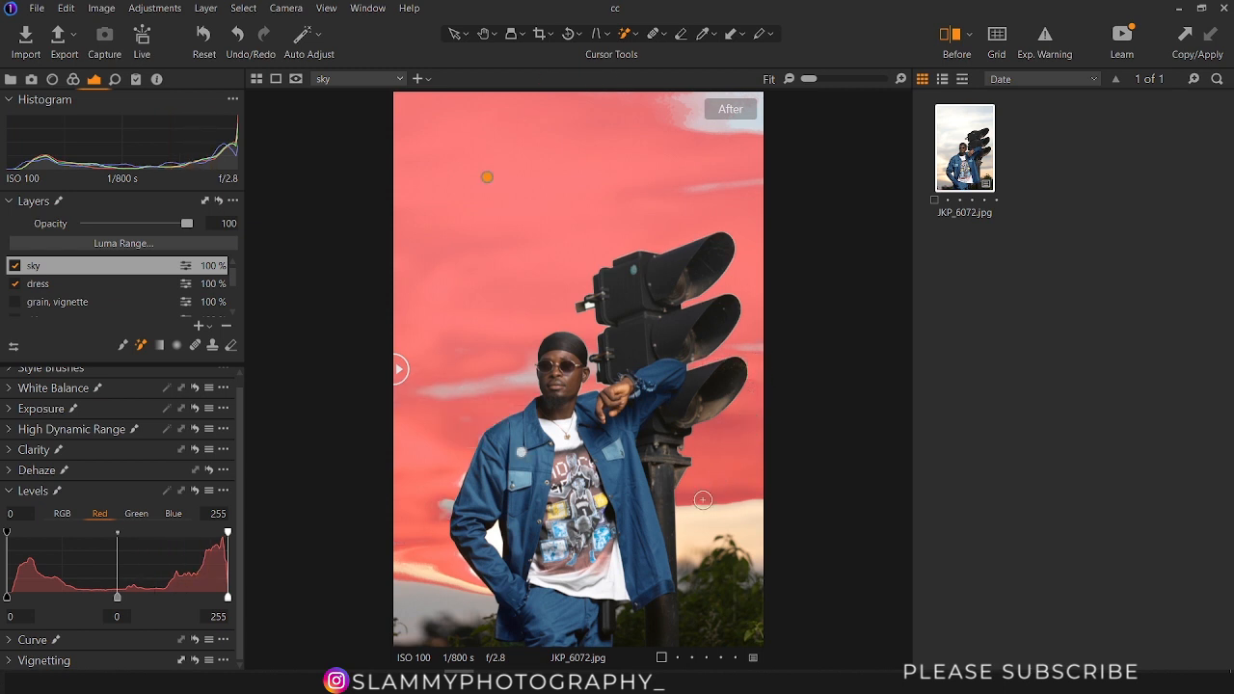
{"action": "left_click", "coordinate": [733, 517]}
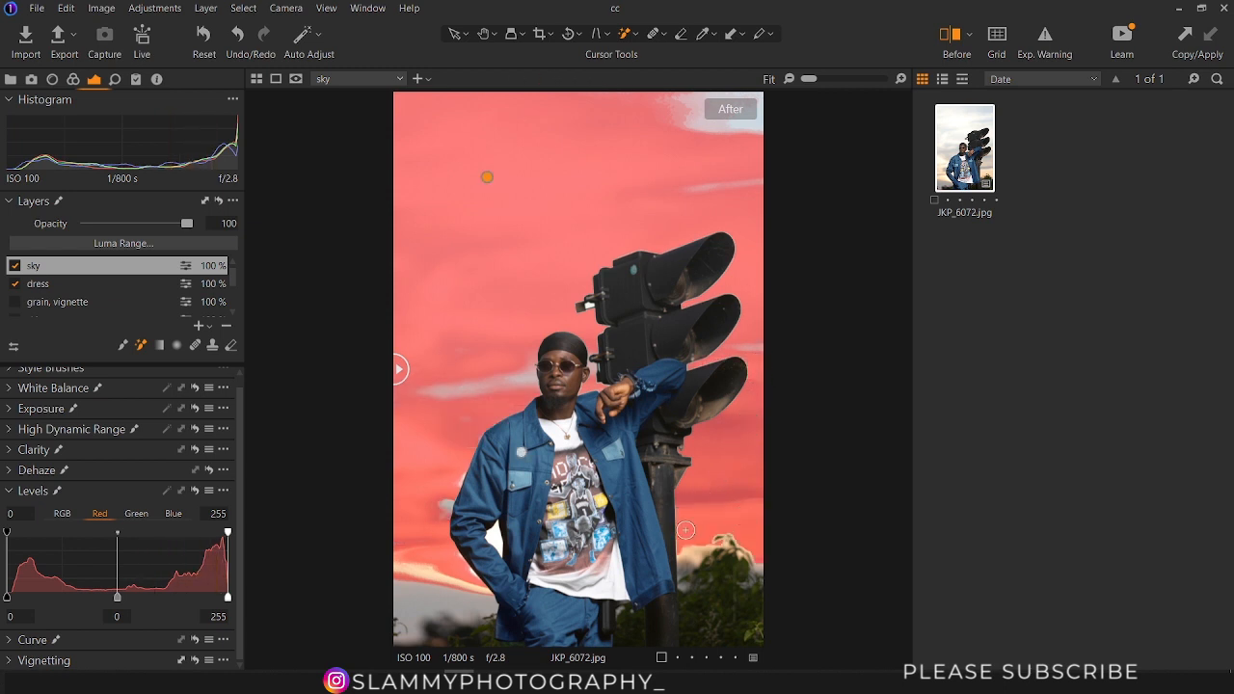
{"action": "left_click", "coordinate": [416, 590]}
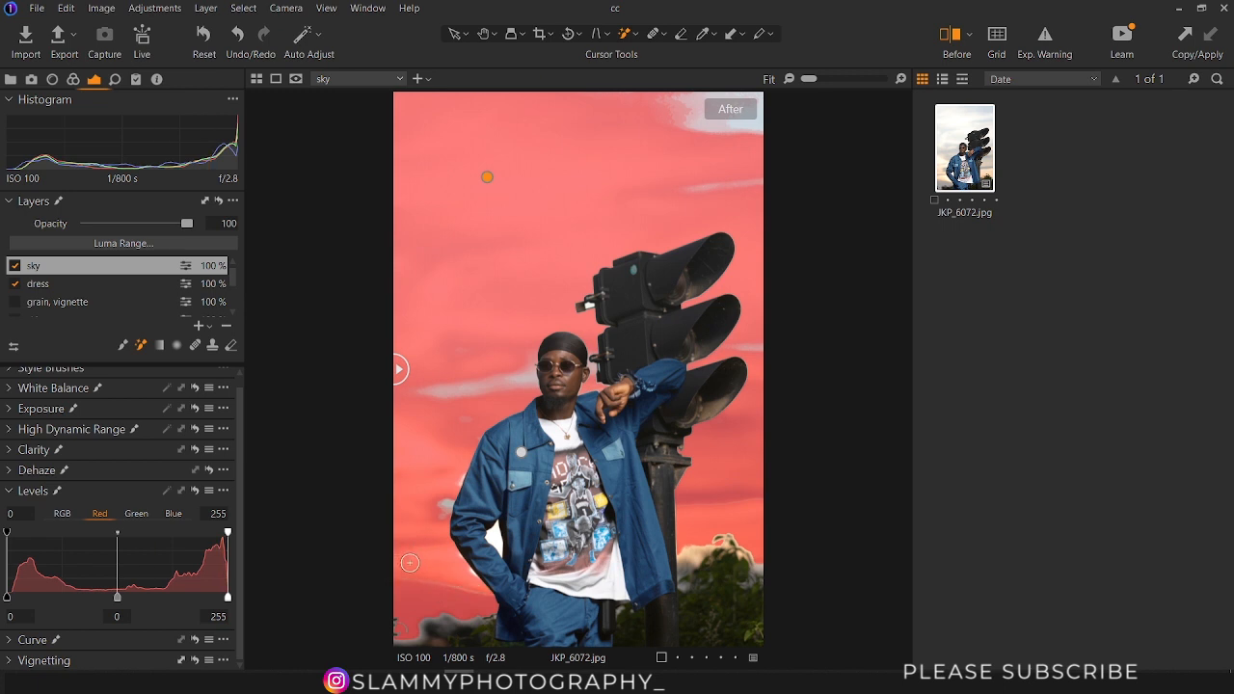
{"action": "left_click", "coordinate": [460, 403]}
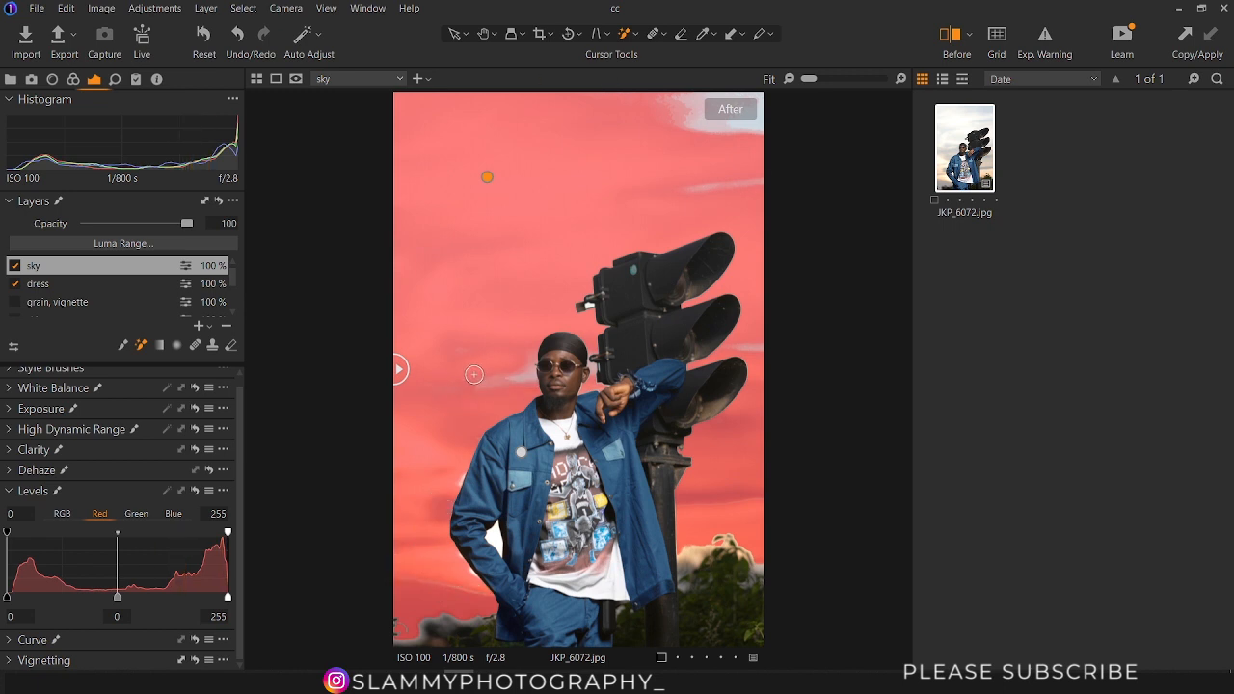
{"action": "left_click", "coordinate": [739, 140]}
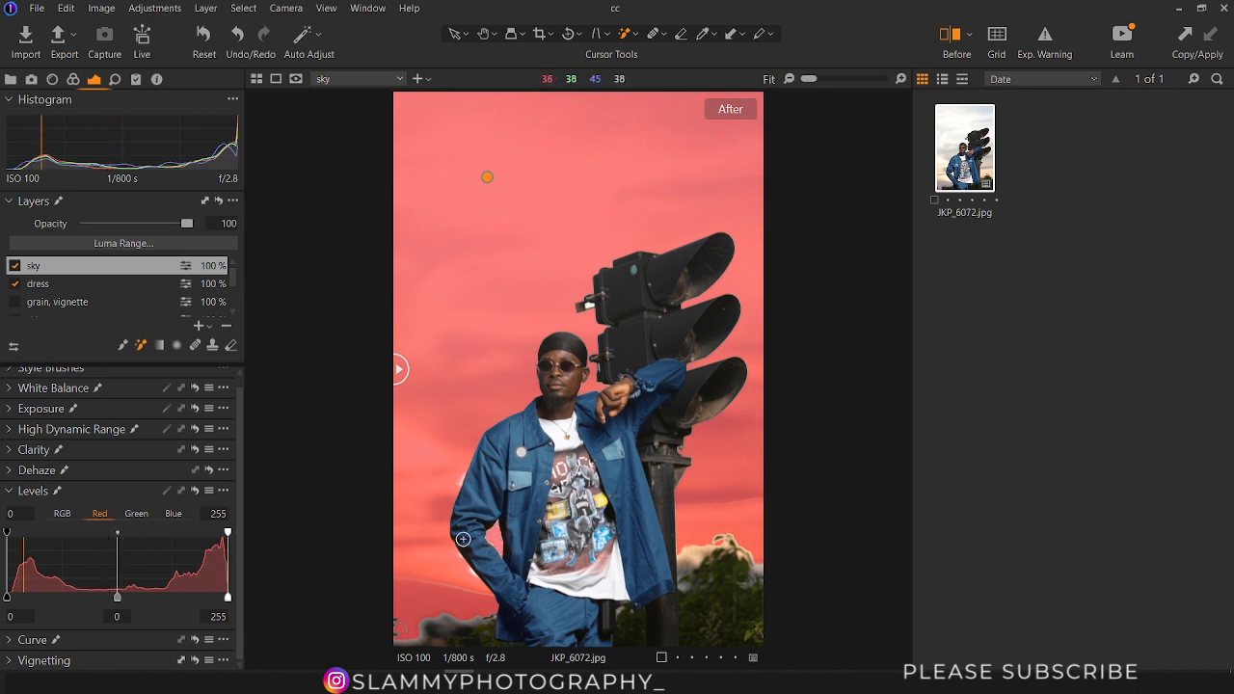
{"action": "key", "text": "m"}
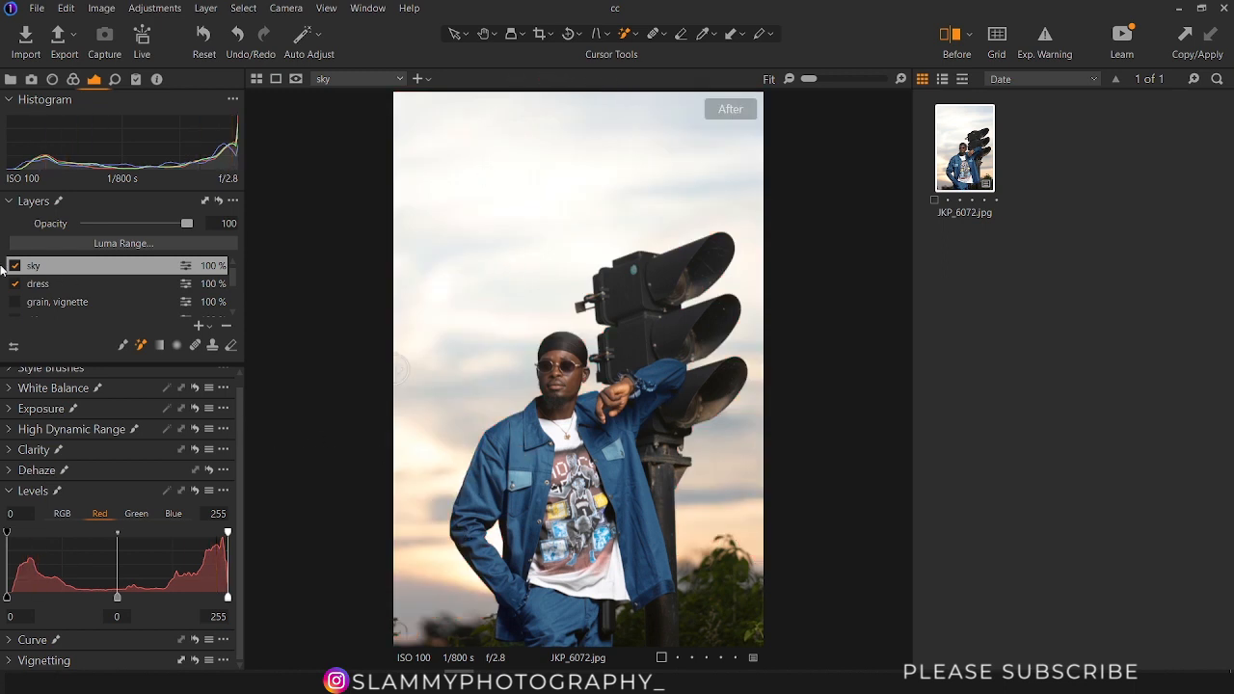
Darken the sky layer in RGB Levels with a midtone of -0.46 and an output white level of 247
{"action": "left_click", "coordinate": [62, 513]}
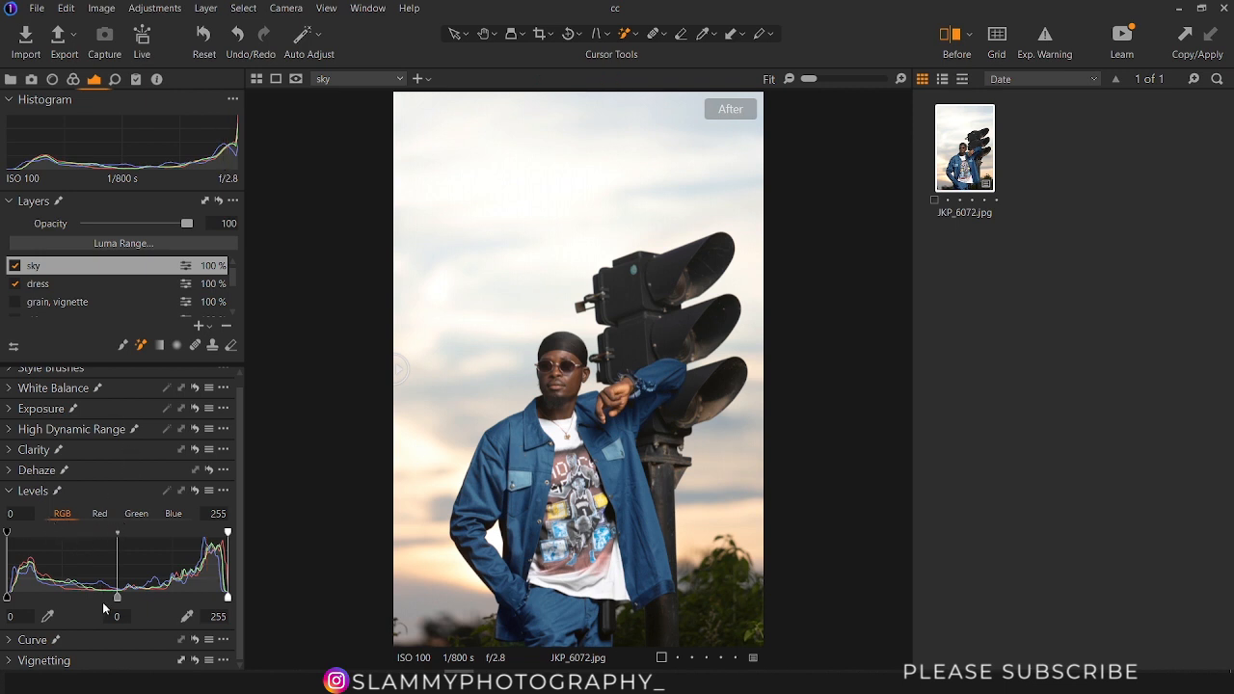
{"action": "left_click_drag", "start_coordinate": [118, 600], "coordinate": [228, 599]}
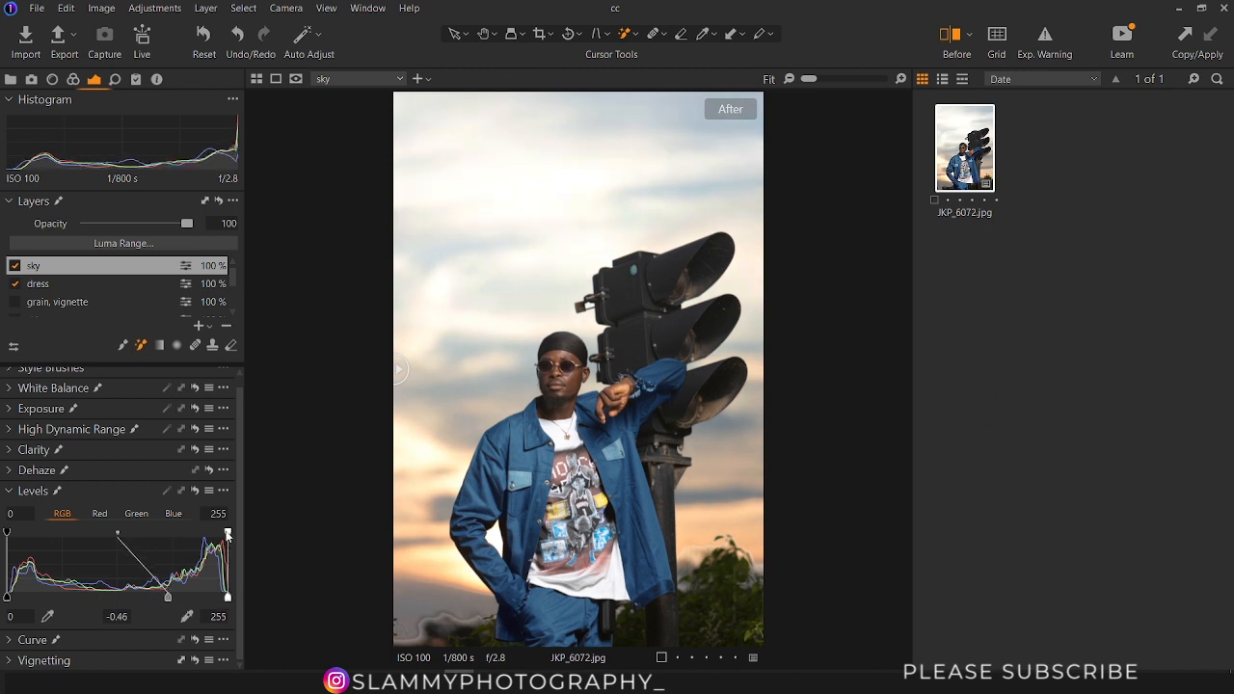
{"action": "mouse_move", "coordinate": [229, 536]}
{"action": "left_mouse_down"}
{"action": "mouse_move", "coordinate": [196, 535]}
{"action": "mouse_move", "coordinate": [227, 535]}
{"action": "left_mouse_up"}
{"action": "mouse_move", "coordinate": [228, 533]}
{"action": "left_mouse_down"}
{"action": "mouse_move", "coordinate": [201, 533]}
{"action": "mouse_move", "coordinate": [231, 535]}
{"action": "left_mouse_up"}
{"action": "mouse_move", "coordinate": [228, 598]}
{"action": "left_mouse_down"}
{"action": "mouse_move", "coordinate": [204, 596]}
{"action": "mouse_move", "coordinate": [234, 597]}
{"action": "left_mouse_up"}
{"action": "left_click_drag", "start_coordinate": [227, 533], "coordinate": [221, 533]}
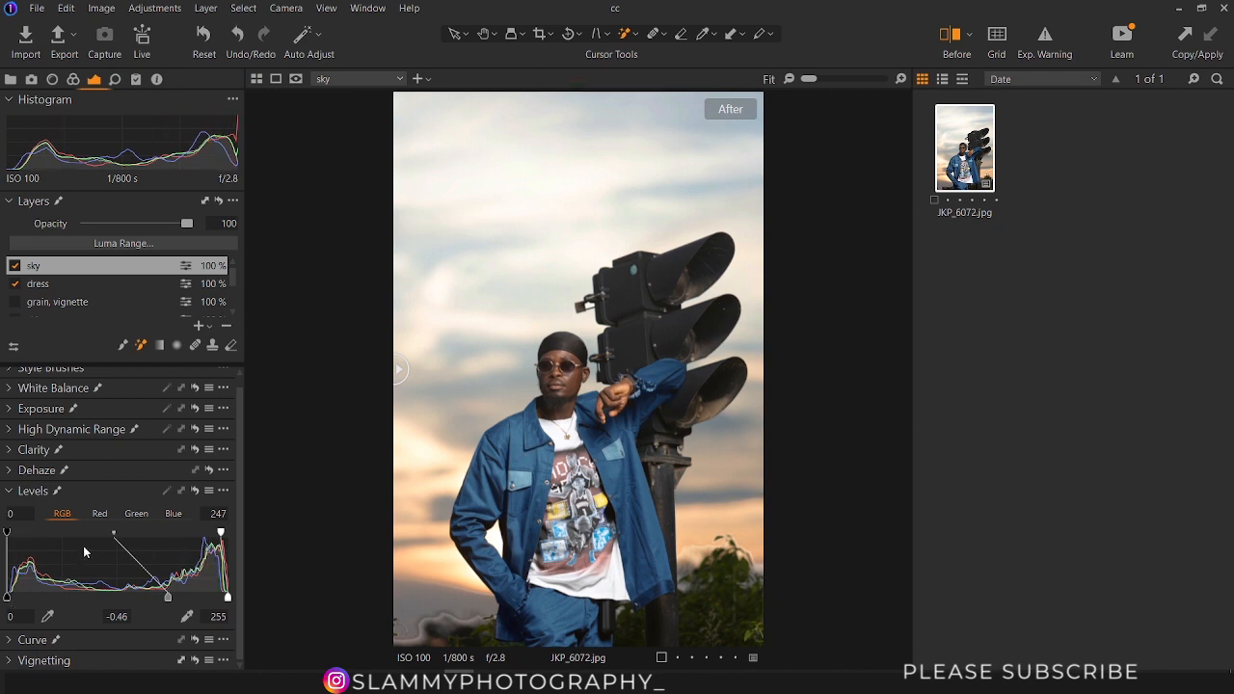
Try a Blue channel Levels midtone of 0.31 on the sky, and settle slightly below zero for a warmer tone
{"action": "left_click", "coordinate": [174, 514]}
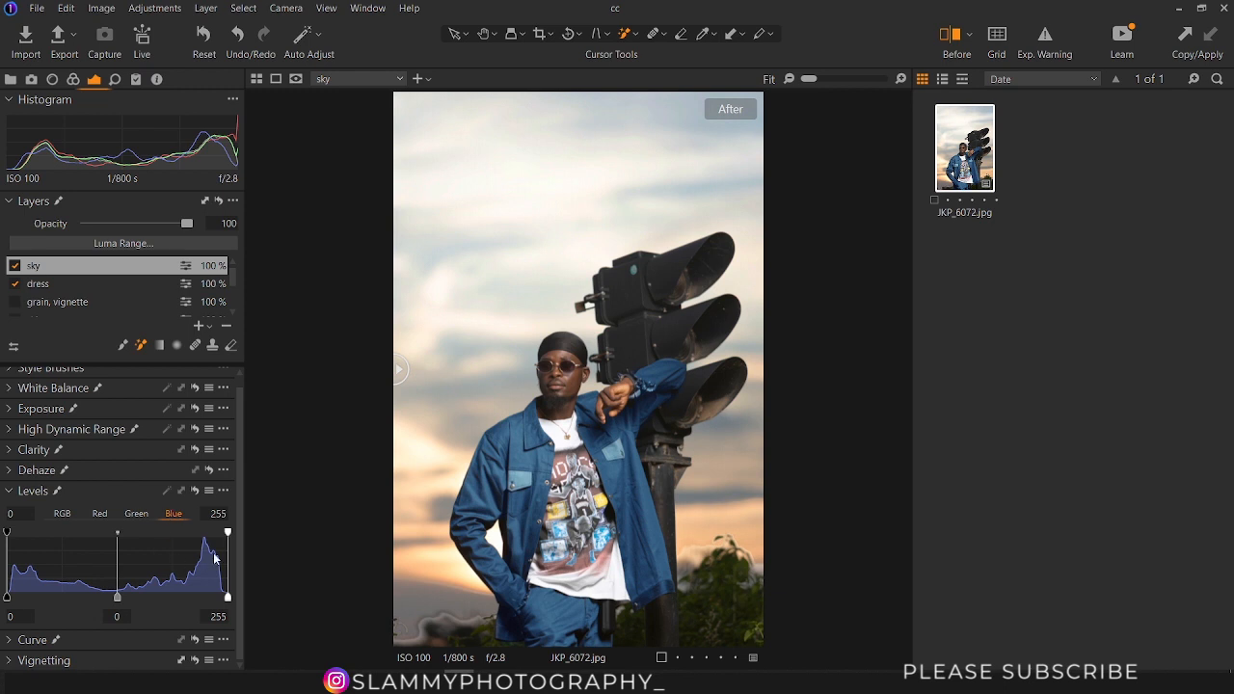
{"action": "left_click_drag", "start_coordinate": [116, 599], "coordinate": [83, 600]}
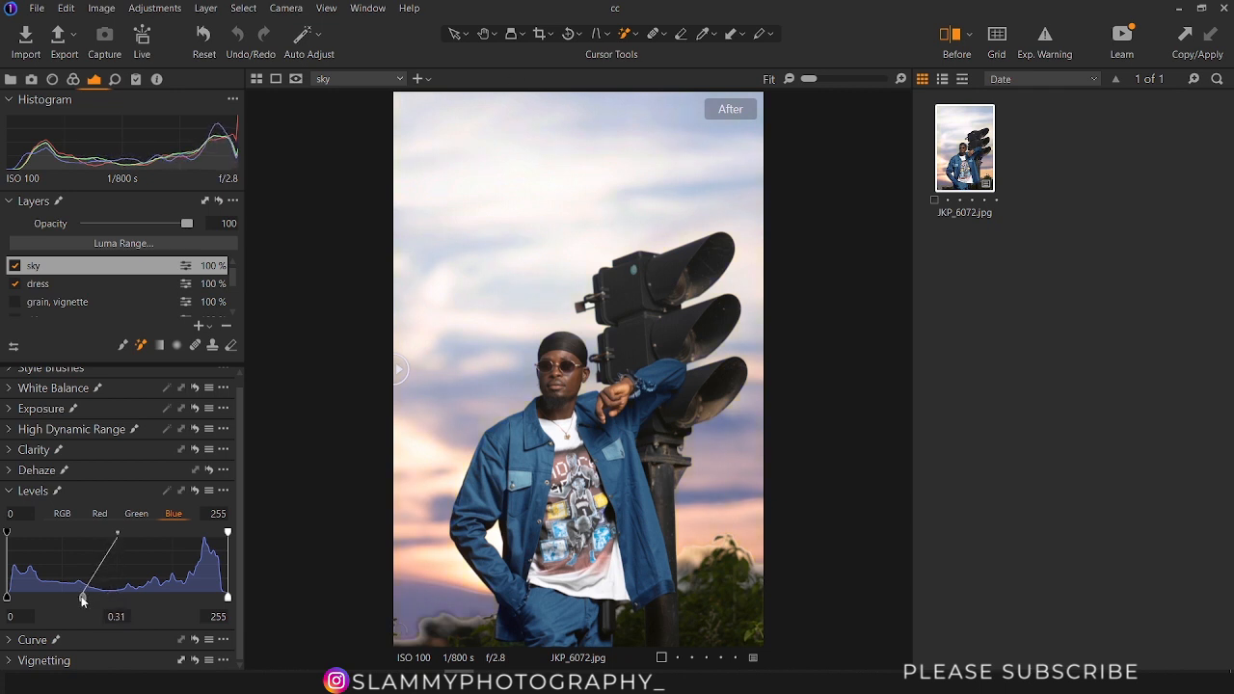
{"action": "left_click_drag", "start_coordinate": [83, 599], "coordinate": [123, 608]}
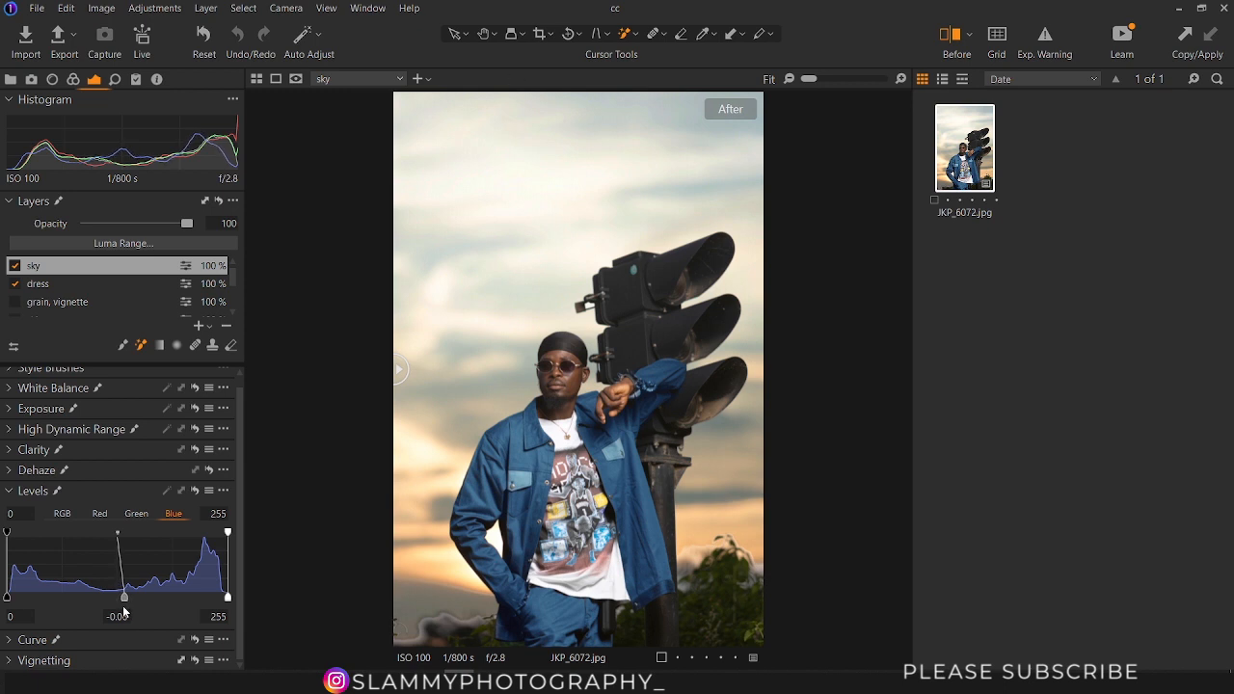
Set the sky's Green channel Levels to midtone -0.03, output white level 249 and input black point 1
{"action": "left_click", "coordinate": [138, 514]}
{"action": "mouse_move", "coordinate": [119, 599]}
{"action": "left_mouse_down"}
{"action": "mouse_move", "coordinate": [93, 594]}
{"action": "mouse_move", "coordinate": [123, 603]}
{"action": "left_mouse_up"}
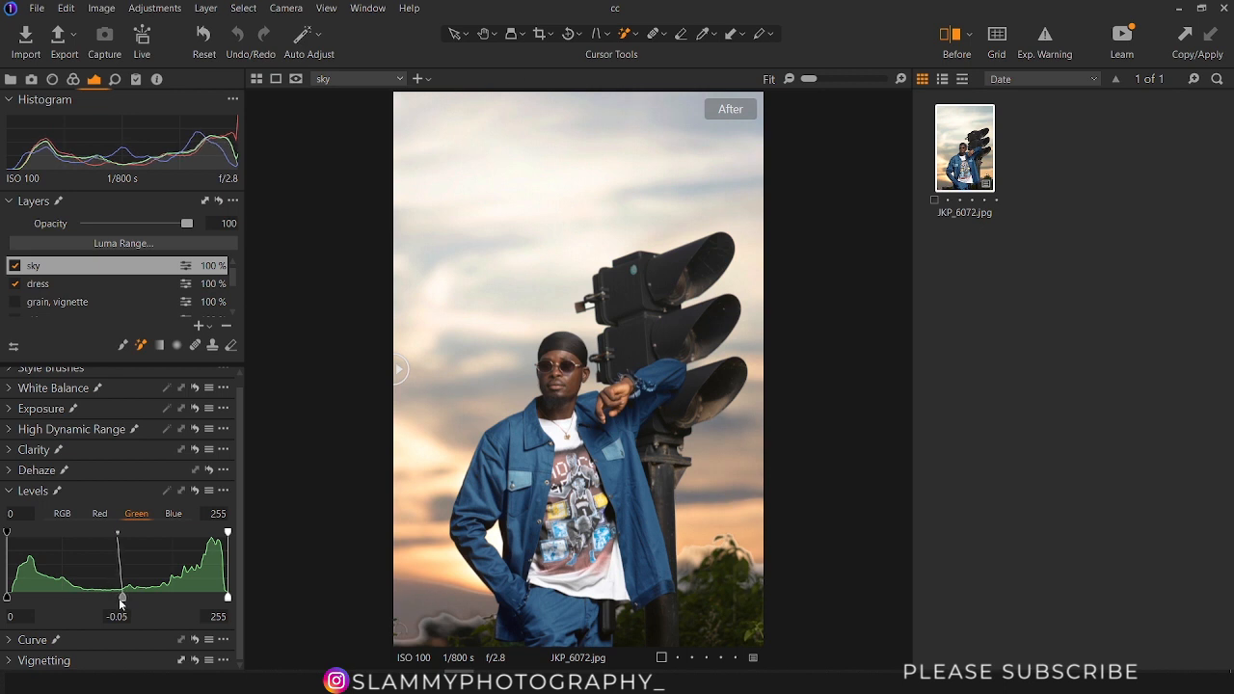
{"action": "left_click_drag", "start_coordinate": [123, 603], "coordinate": [120, 604]}
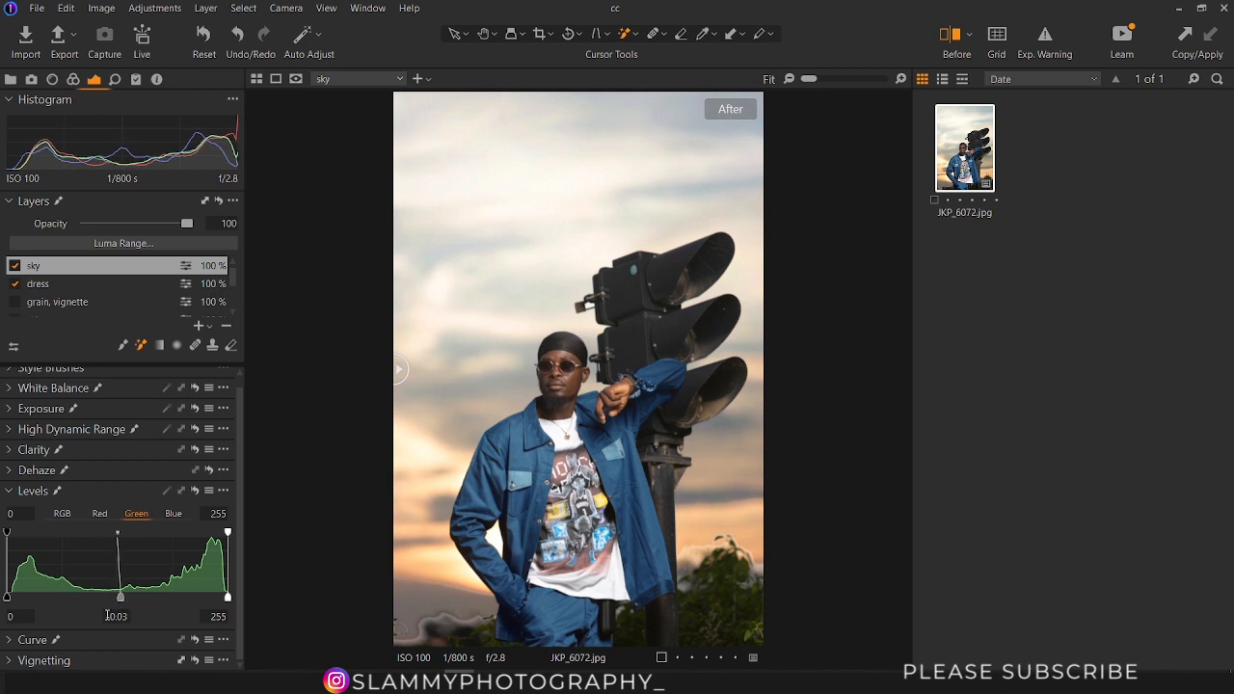
{"action": "left_click_drag", "start_coordinate": [228, 599], "coordinate": [223, 533]}
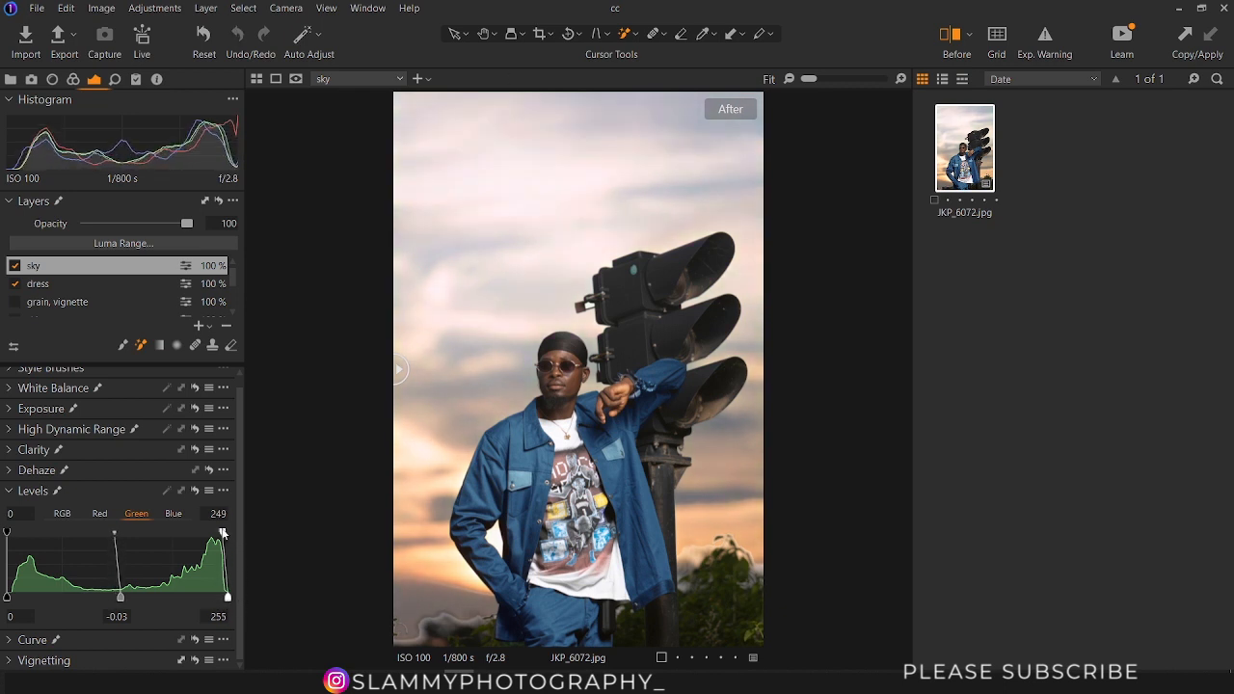
{"action": "left_click_drag", "start_coordinate": [8, 598], "coordinate": [10, 601]}
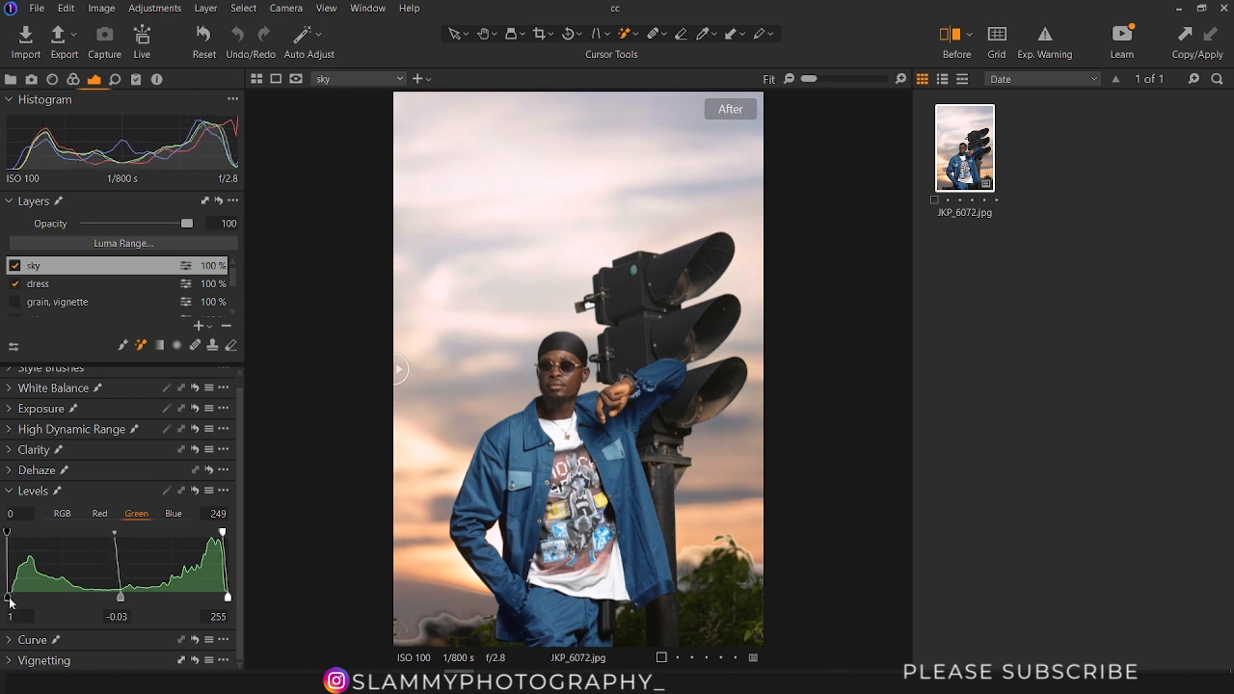
Set the sky's Red channel Levels midtone to -0.06 and output white level to 252, and compare before and after
{"action": "left_click", "coordinate": [99, 513]}
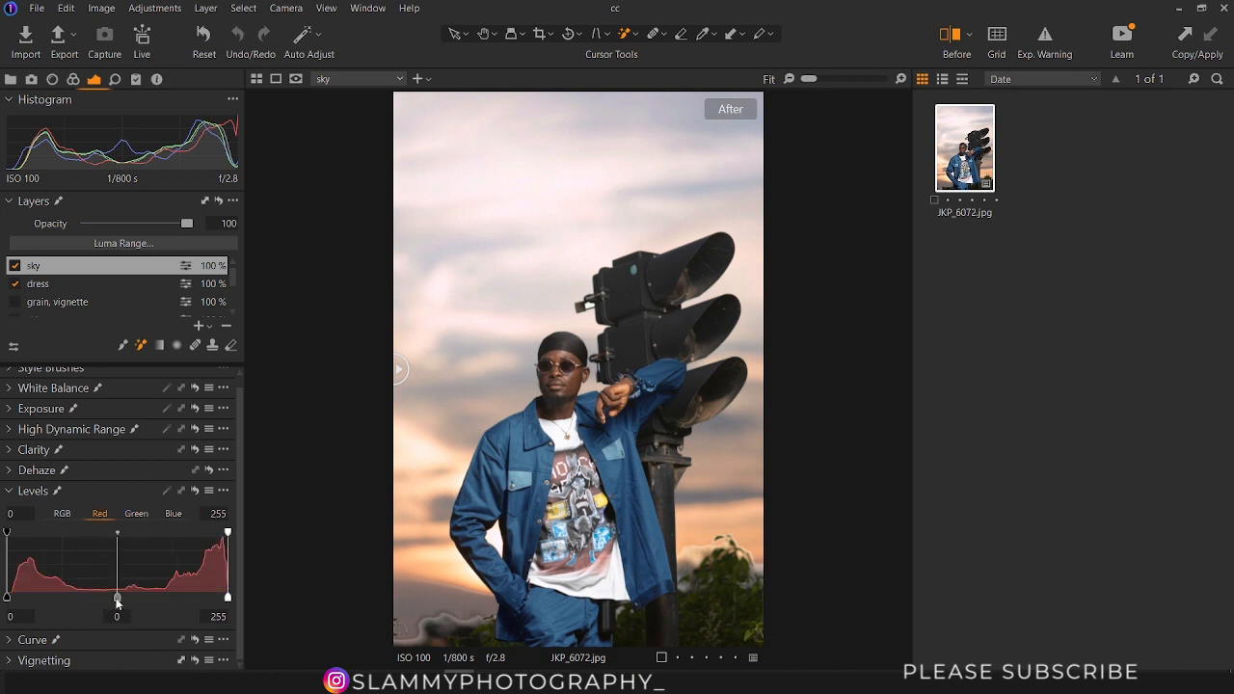
{"action": "mouse_move", "coordinate": [116, 601]}
{"action": "left_mouse_down"}
{"action": "mouse_move", "coordinate": [132, 605]}
{"action": "mouse_move", "coordinate": [110, 610]}
{"action": "mouse_move", "coordinate": [122, 616]}
{"action": "left_mouse_up"}
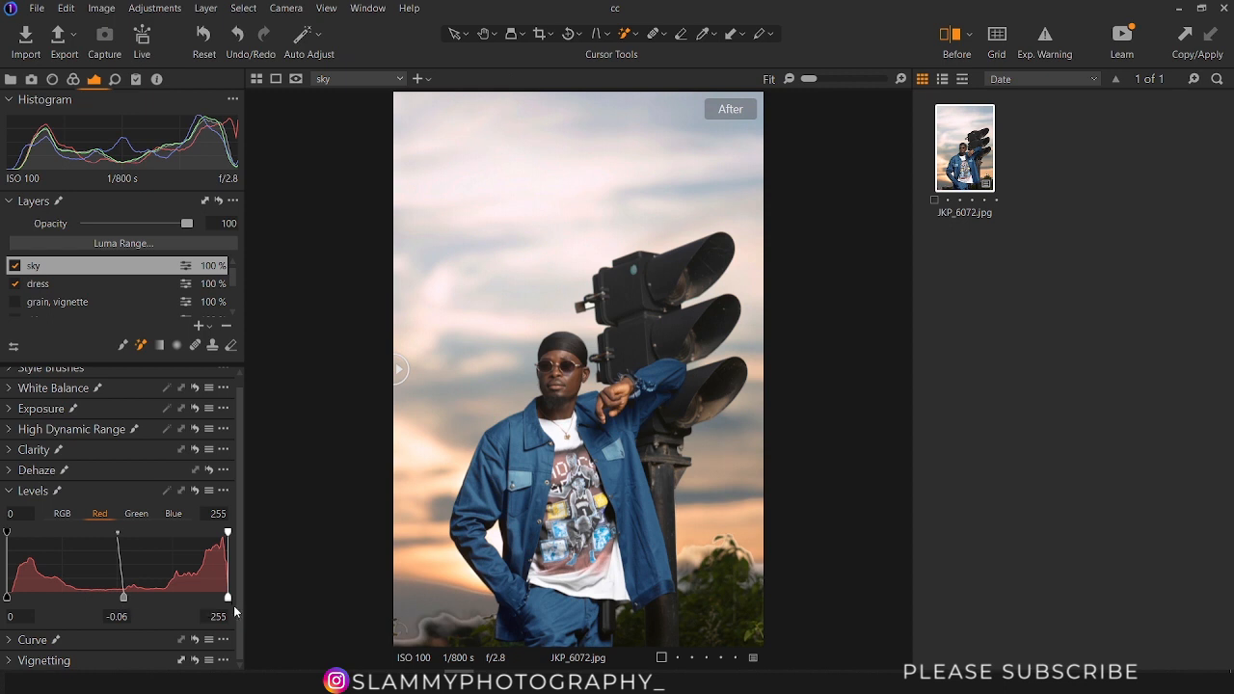
{"action": "mouse_move", "coordinate": [228, 598]}
{"action": "left_mouse_down"}
{"action": "mouse_move", "coordinate": [209, 599]}
{"action": "mouse_move", "coordinate": [228, 599]}
{"action": "left_mouse_up"}
{"action": "left_click_drag", "start_coordinate": [228, 535], "coordinate": [220, 535]}
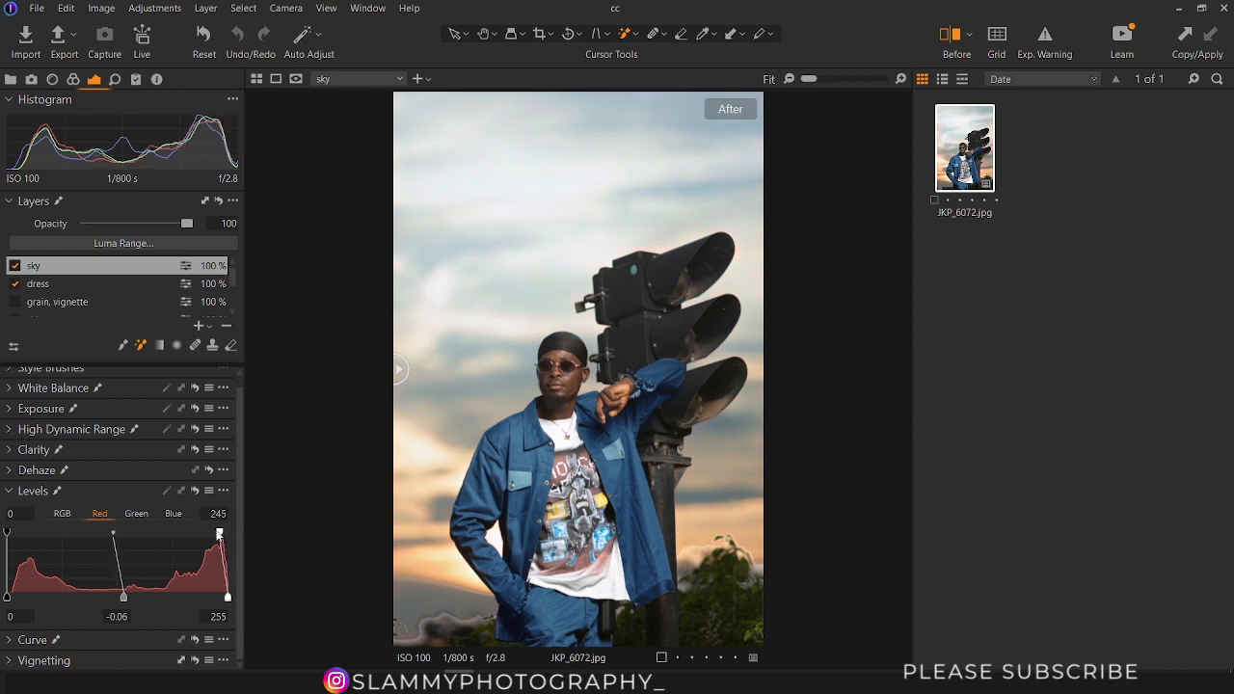
{"action": "left_click_drag", "start_coordinate": [220, 535], "coordinate": [224, 536]}
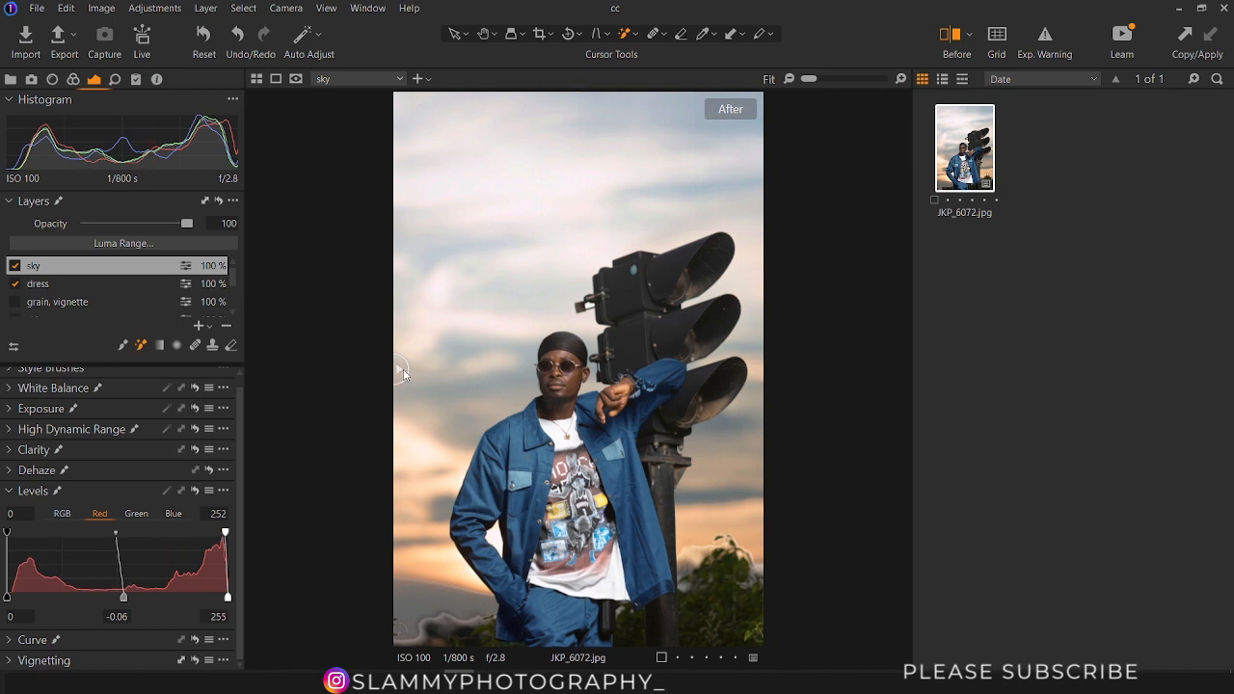
{"action": "left_click_drag", "start_coordinate": [403, 374], "coordinate": [349, 445]}
Add a new adjustment layer above the sky layer and name it skin
{"action": "mouse_move", "coordinate": [233, 279]}
{"action": "left_mouse_down"}
{"action": "mouse_move", "coordinate": [230, 296]}
{"action": "mouse_move", "coordinate": [231, 271]}
{"action": "left_mouse_up"}
{"action": "left_click", "coordinate": [200, 330]}
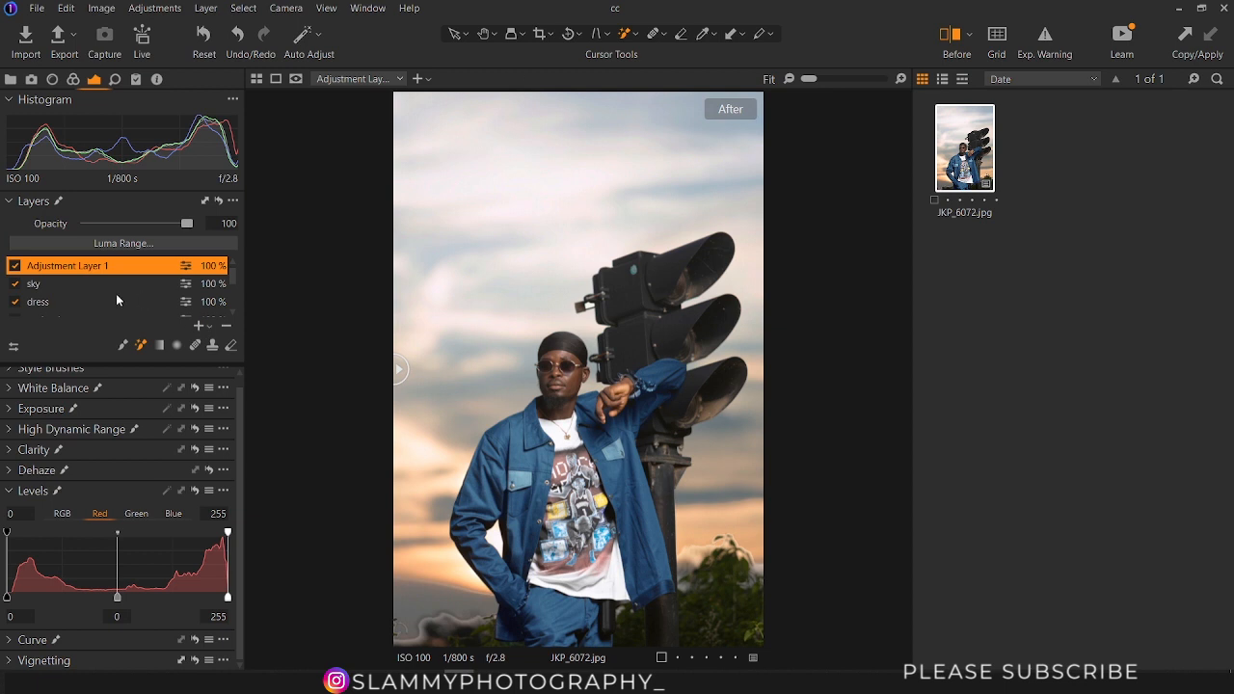
{"action": "double_click", "coordinate": [82, 266]}
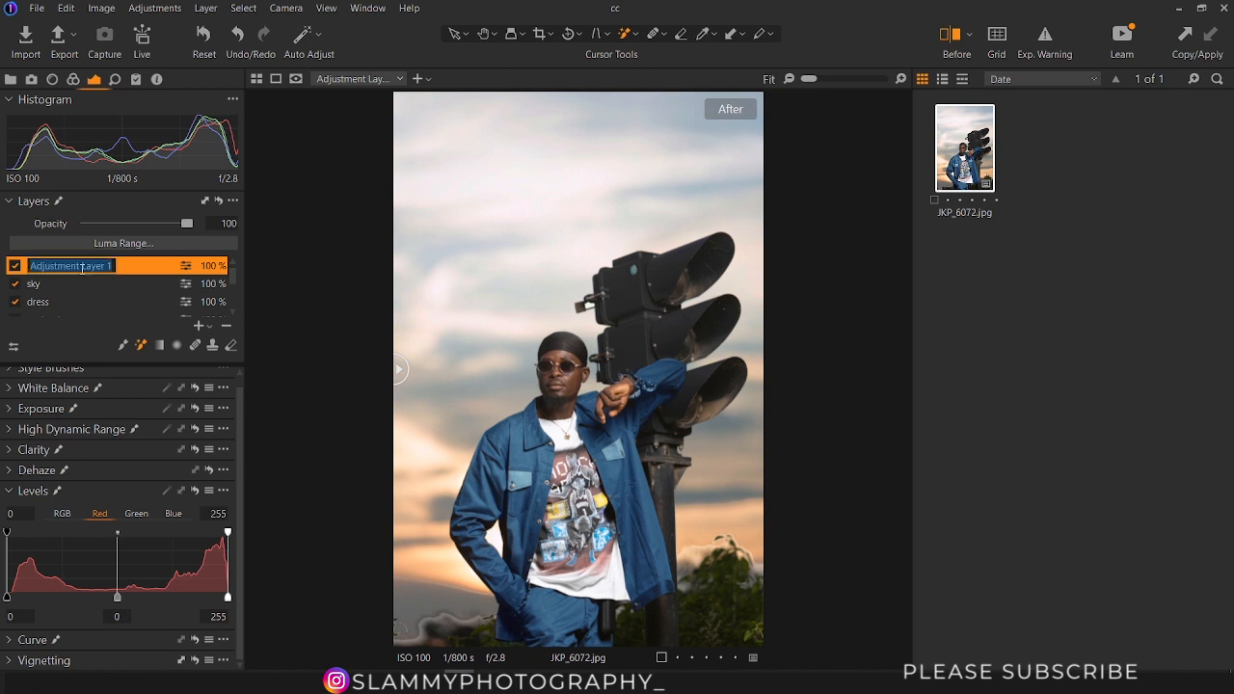
{"action": "type", "text": "skin"}
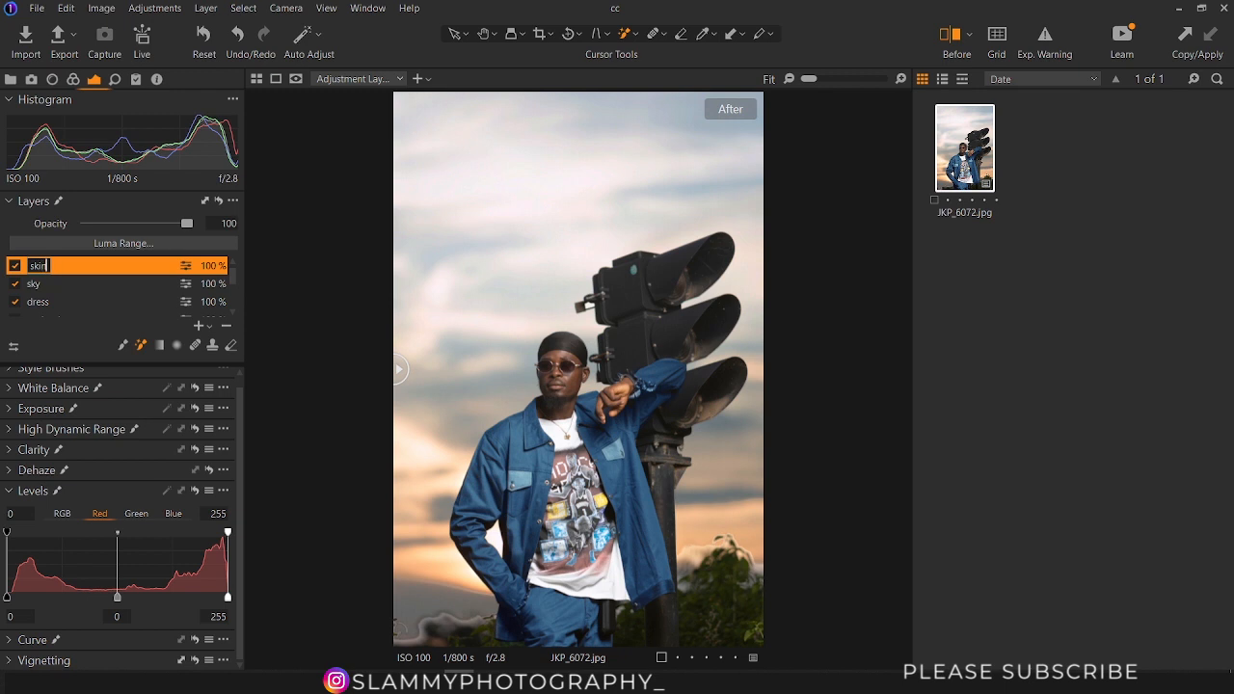
{"action": "left_click", "coordinate": [102, 270]}
{"action": "left_click", "coordinate": [145, 265]}
{"action": "key", "text": "Return"}
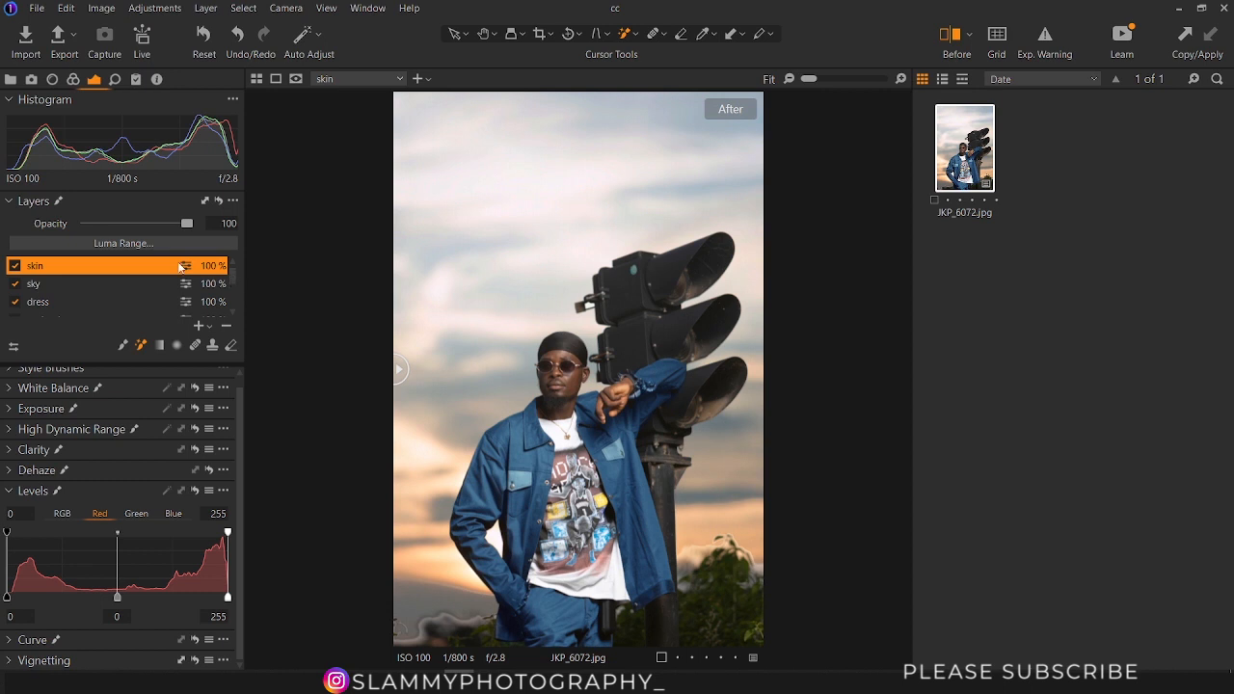
{"action": "double_click", "coordinate": [137, 270]}
{"action": "key", "text": "Return"}
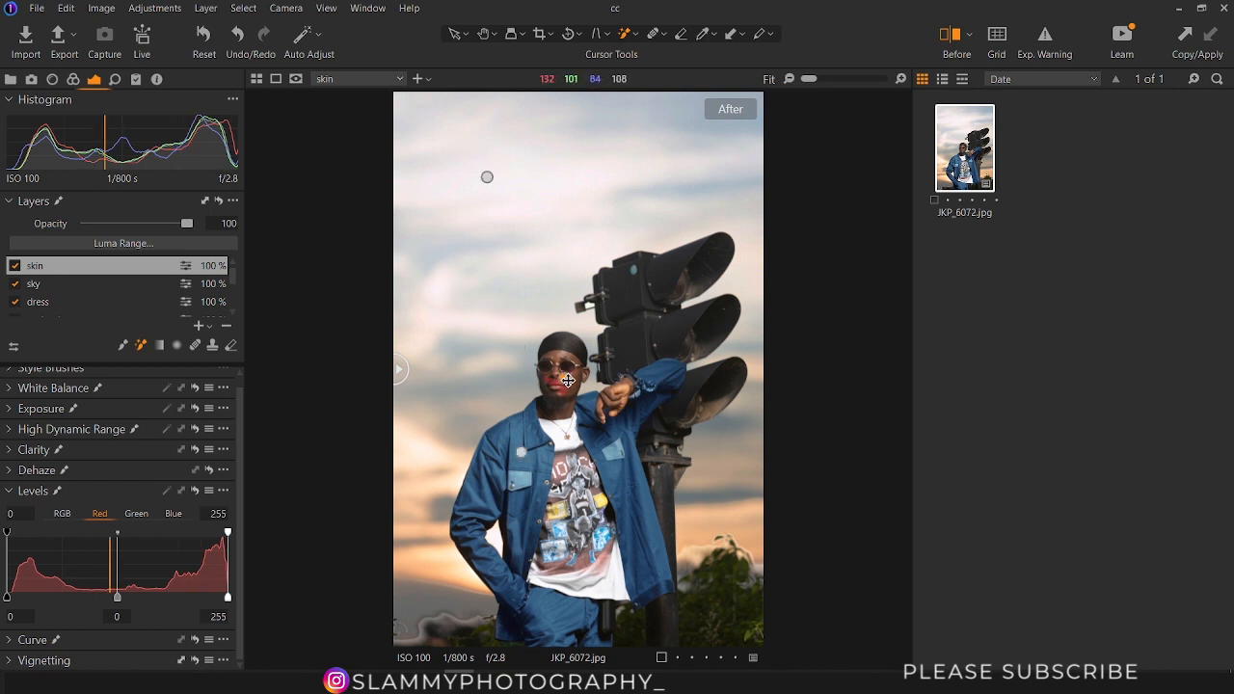
Mask the subject's face, neck and hand on the skin layer with the Magic Brush, and bring up its RGB Levels
{"action": "mouse_move", "coordinate": [567, 365]}
{"action": "left_mouse_down"}
{"action": "mouse_move", "coordinate": [566, 405]}
{"action": "mouse_move", "coordinate": [575, 370]}
{"action": "mouse_move", "coordinate": [547, 407]}
{"action": "mouse_move", "coordinate": [560, 392]}
{"action": "mouse_move", "coordinate": [550, 407]}
{"action": "mouse_move", "coordinate": [549, 364]}
{"action": "mouse_move", "coordinate": [547, 407]}
{"action": "mouse_move", "coordinate": [567, 400]}
{"action": "mouse_move", "coordinate": [549, 409]}
{"action": "mouse_move", "coordinate": [560, 416]}
{"action": "mouse_move", "coordinate": [622, 390]}
{"action": "mouse_move", "coordinate": [603, 401]}
{"action": "mouse_move", "coordinate": [610, 393]}
{"action": "mouse_move", "coordinate": [600, 415]}
{"action": "mouse_move", "coordinate": [614, 411]}
{"action": "mouse_move", "coordinate": [626, 388]}
{"action": "mouse_move", "coordinate": [602, 417]}
{"action": "left_mouse_up"}
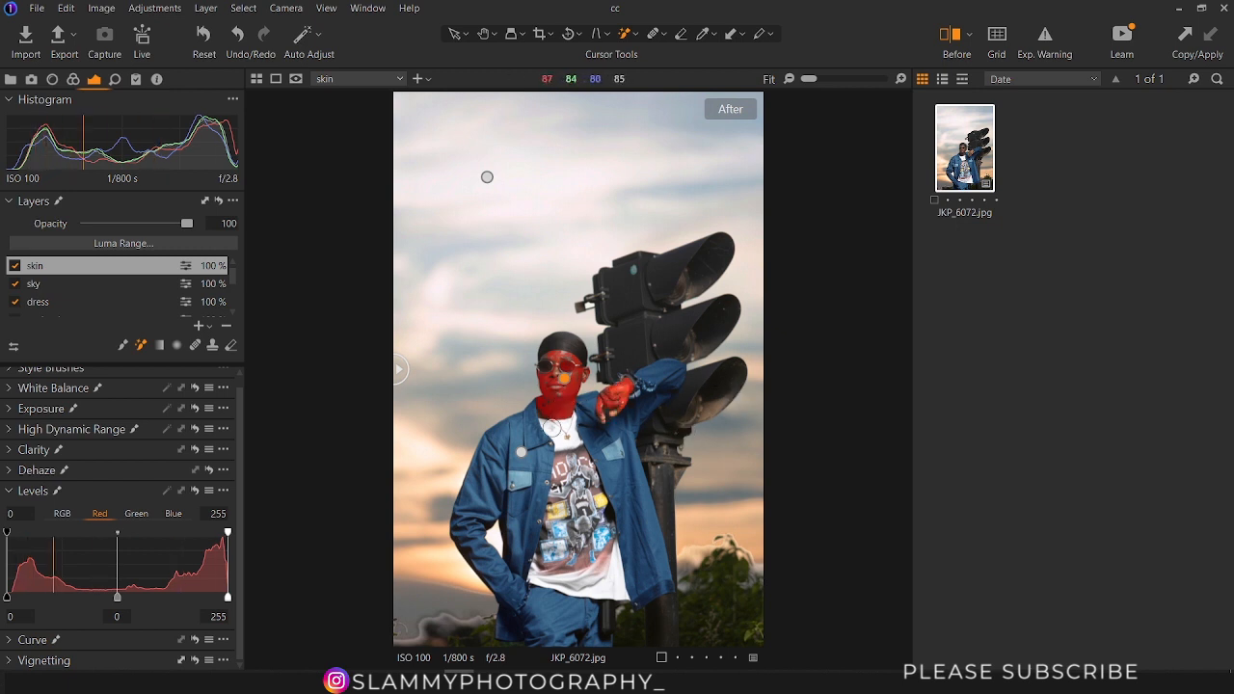
{"action": "key", "text": "m"}
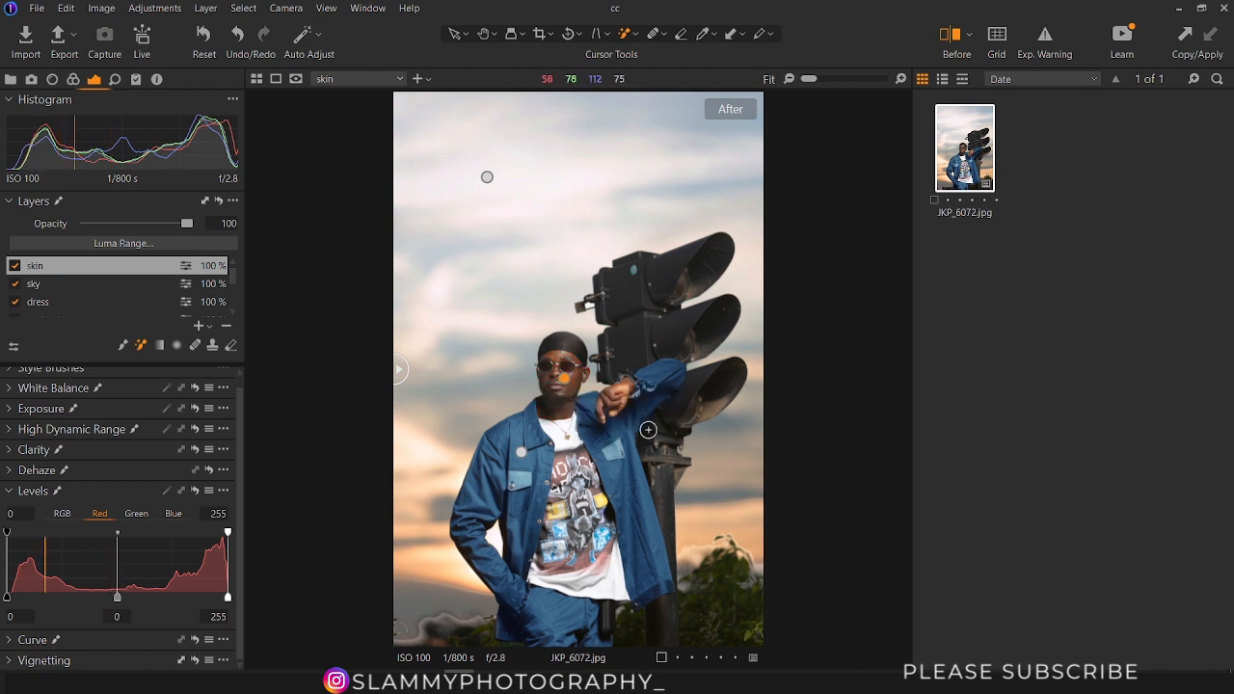
{"action": "left_click", "coordinate": [61, 513]}
{"action": "mouse_move", "coordinate": [114, 596]}
{"action": "left_mouse_down"}
{"action": "mouse_move", "coordinate": [89, 594]}
{"action": "mouse_move", "coordinate": [159, 601]}
{"action": "mouse_move", "coordinate": [125, 598]}
{"action": "mouse_move", "coordinate": [122, 610]}
{"action": "mouse_move", "coordinate": [178, 601]}
{"action": "mouse_move", "coordinate": [114, 602]}
{"action": "left_mouse_up"}
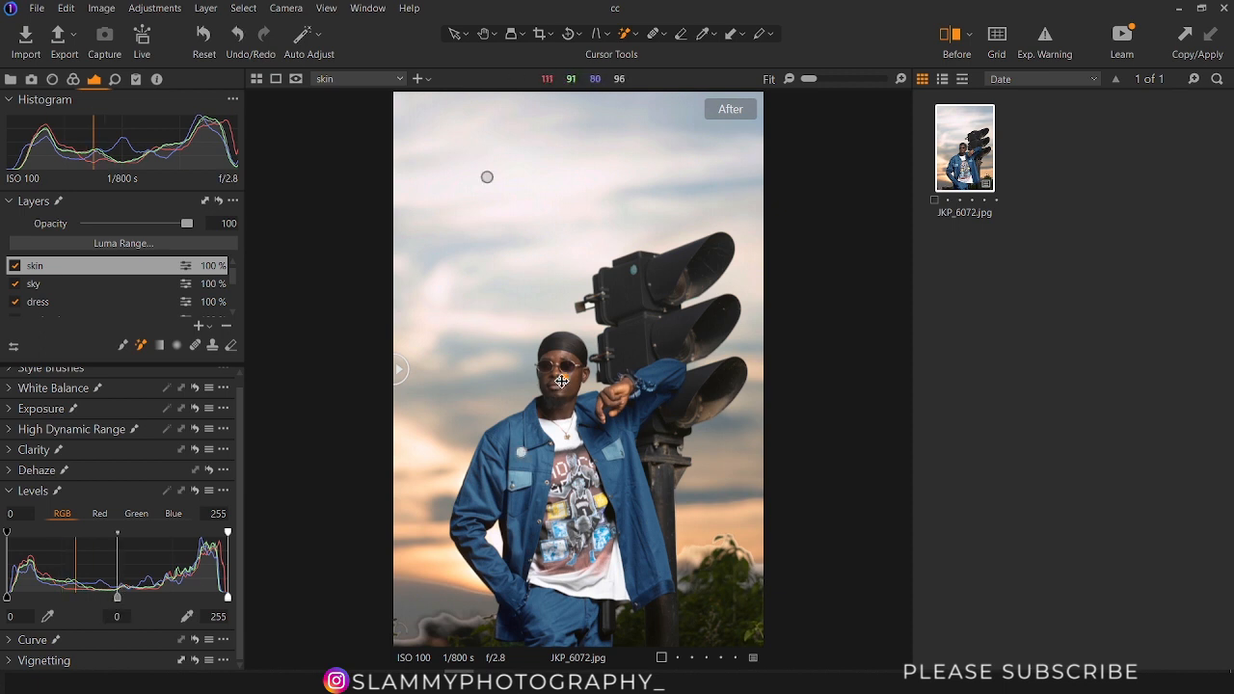
Fill the gaps in the skin mask around the sunglasses and face using the adjustment brush with Auto Mask, and hide the mask overlay
{"action": "key", "text": "m"}
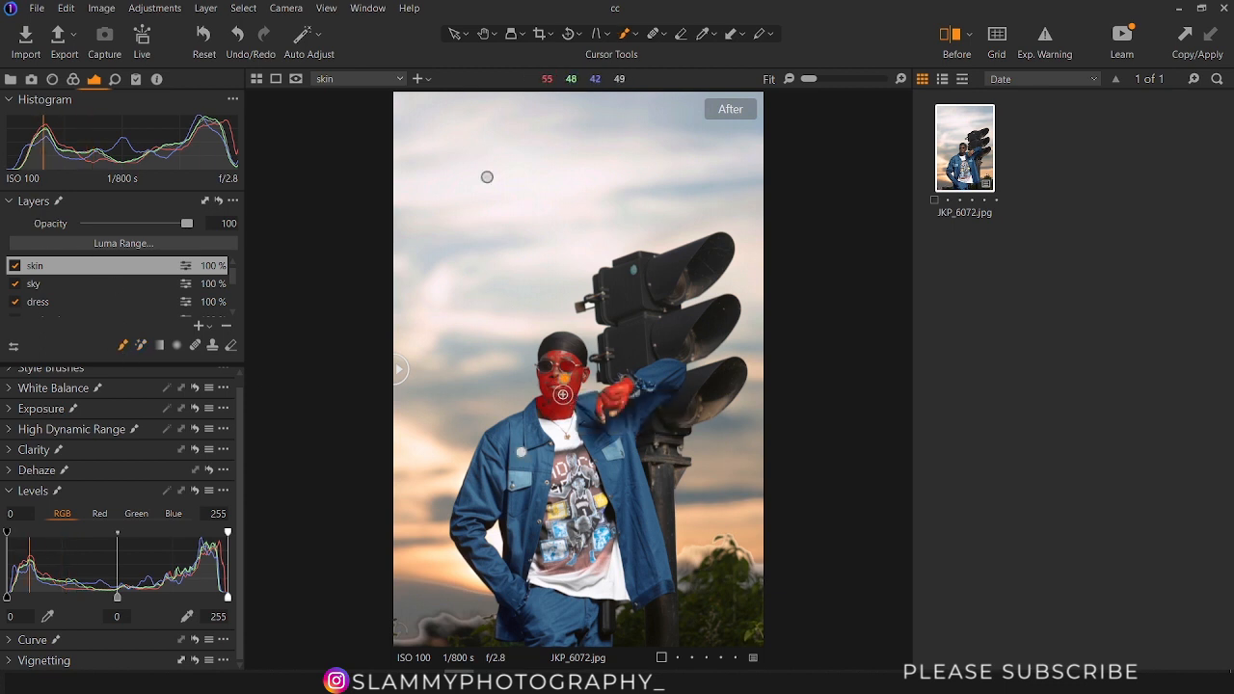
{"action": "left_click_drag", "start_coordinate": [562, 374], "coordinate": [566, 388]}
{"action": "key", "text": "ctrl+z"}
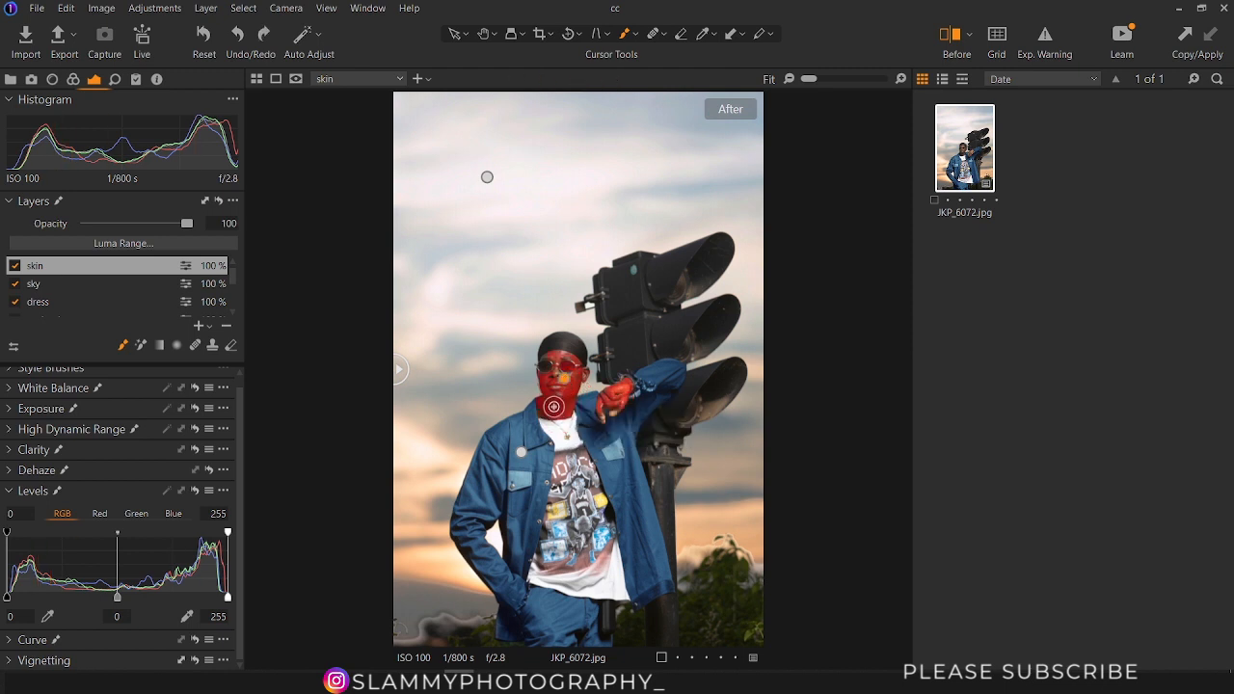
{"action": "mouse_move", "coordinate": [553, 407]}
{"action": "left_mouse_down"}
{"action": "mouse_move", "coordinate": [549, 357]}
{"action": "mouse_move", "coordinate": [554, 391]}
{"action": "mouse_move", "coordinate": [552, 359]}
{"action": "mouse_move", "coordinate": [579, 374]}
{"action": "mouse_move", "coordinate": [568, 357]}
{"action": "mouse_move", "coordinate": [560, 403]}
{"action": "left_mouse_up"}
{"action": "right_click", "coordinate": [560, 403]}
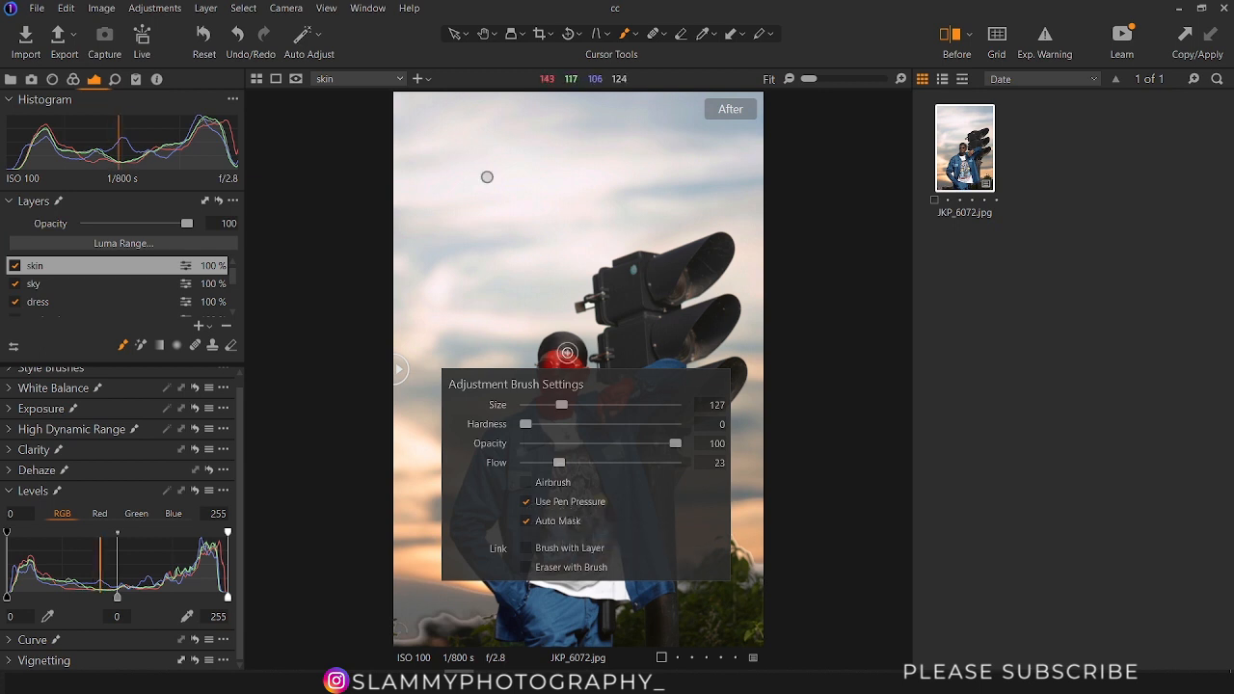
{"action": "left_click", "coordinate": [560, 359]}
{"action": "mouse_move", "coordinate": [560, 361]}
{"action": "left_mouse_down"}
{"action": "mouse_move", "coordinate": [546, 411]}
{"action": "mouse_move", "coordinate": [555, 393]}
{"action": "mouse_move", "coordinate": [568, 408]}
{"action": "mouse_move", "coordinate": [572, 362]}
{"action": "mouse_move", "coordinate": [545, 363]}
{"action": "mouse_move", "coordinate": [569, 363]}
{"action": "mouse_move", "coordinate": [557, 358]}
{"action": "mouse_move", "coordinate": [550, 404]}
{"action": "mouse_move", "coordinate": [614, 405]}
{"action": "mouse_move", "coordinate": [554, 397]}
{"action": "mouse_move", "coordinate": [556, 413]}
{"action": "mouse_move", "coordinate": [548, 363]}
{"action": "mouse_move", "coordinate": [580, 368]}
{"action": "mouse_move", "coordinate": [556, 361]}
{"action": "mouse_move", "coordinate": [551, 423]}
{"action": "mouse_move", "coordinate": [548, 413]}
{"action": "mouse_move", "coordinate": [582, 421]}
{"action": "mouse_move", "coordinate": [671, 387]}
{"action": "mouse_move", "coordinate": [590, 383]}
{"action": "mouse_move", "coordinate": [555, 356]}
{"action": "mouse_move", "coordinate": [575, 386]}
{"action": "left_mouse_up"}
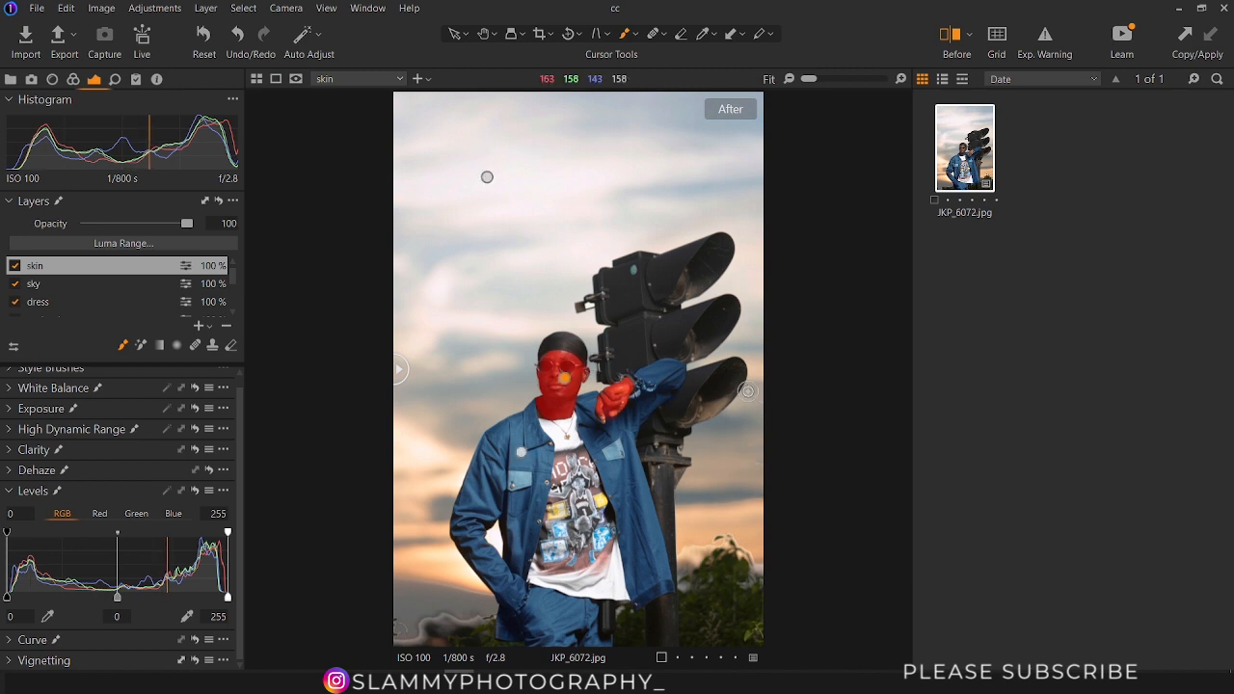
{"action": "key", "text": "m"}
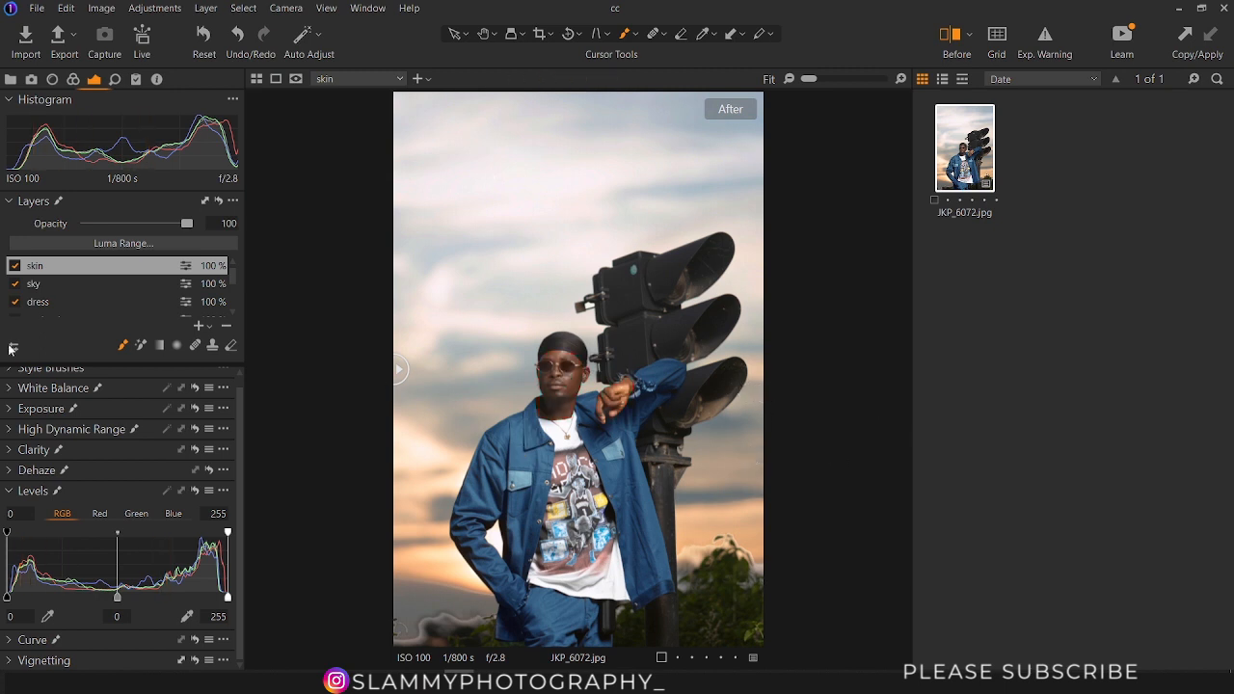
Brighten the skin layer with a Levels midtone of 0.06 in both the RGB and Red channels
{"action": "left_click_drag", "start_coordinate": [116, 596], "coordinate": [108, 605]}
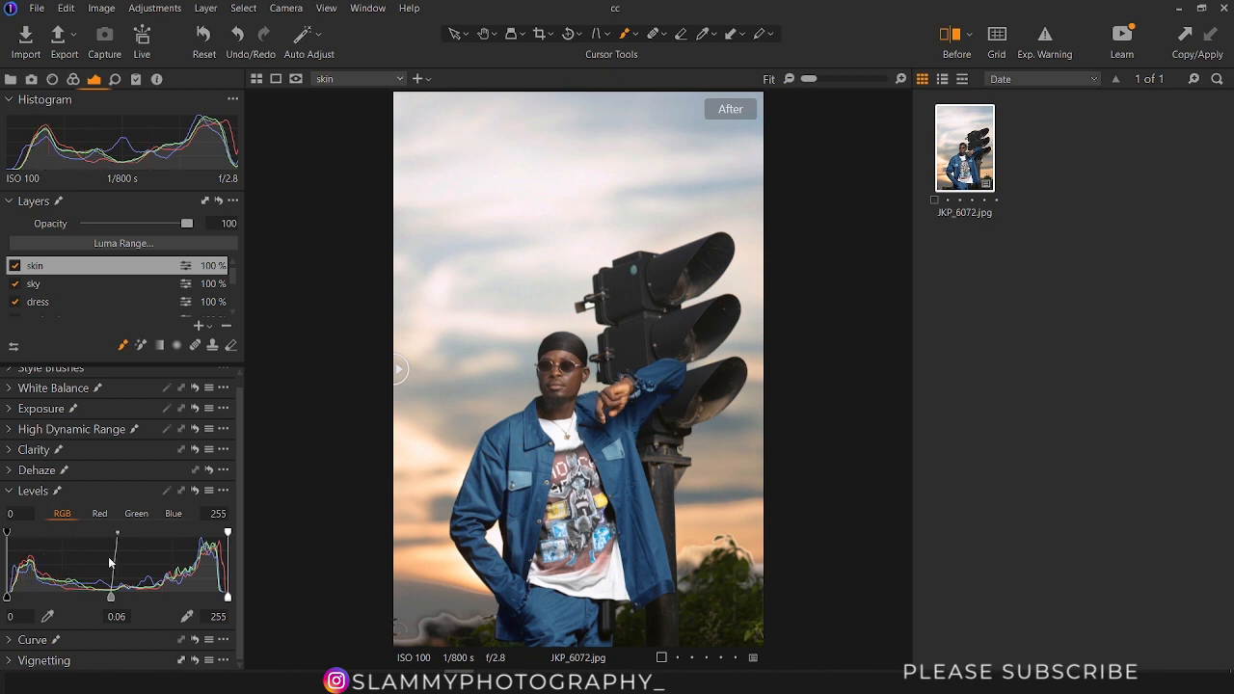
{"action": "left_click", "coordinate": [99, 514]}
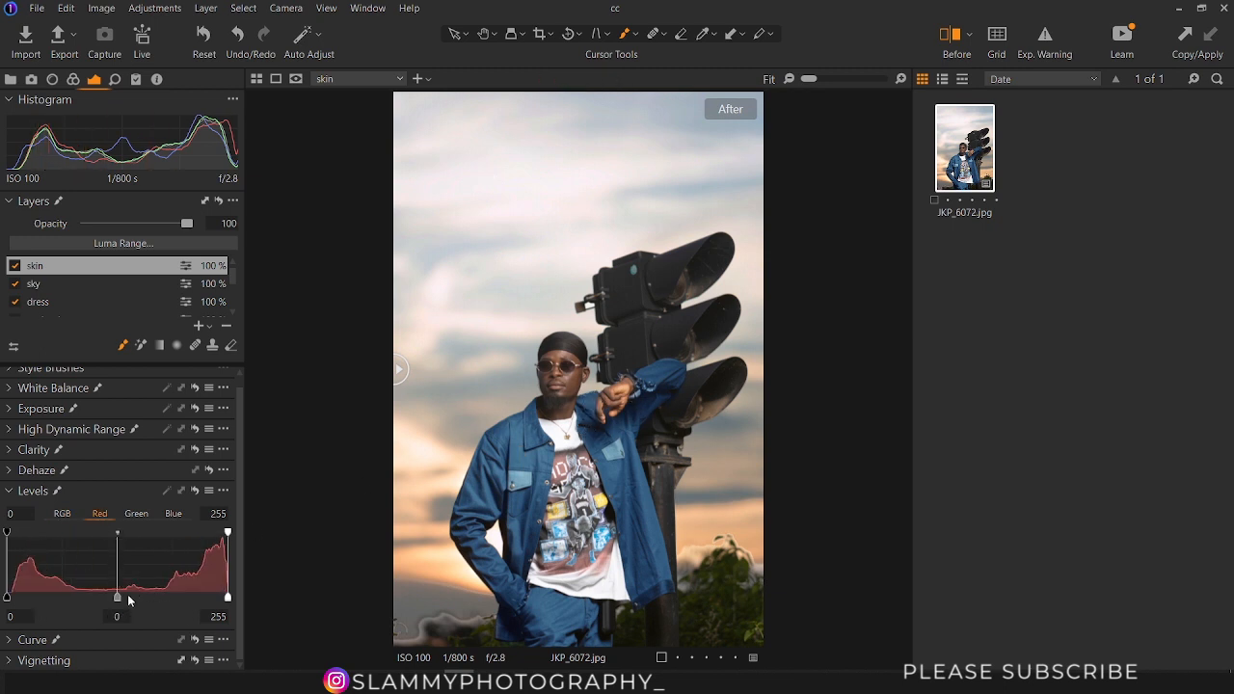
{"action": "left_click_drag", "start_coordinate": [117, 598], "coordinate": [111, 600]}
Set the skin layer's Levels midtones to 0.01 in the Green channel and -0.05 in the Blue channel
{"action": "left_click", "coordinate": [137, 515]}
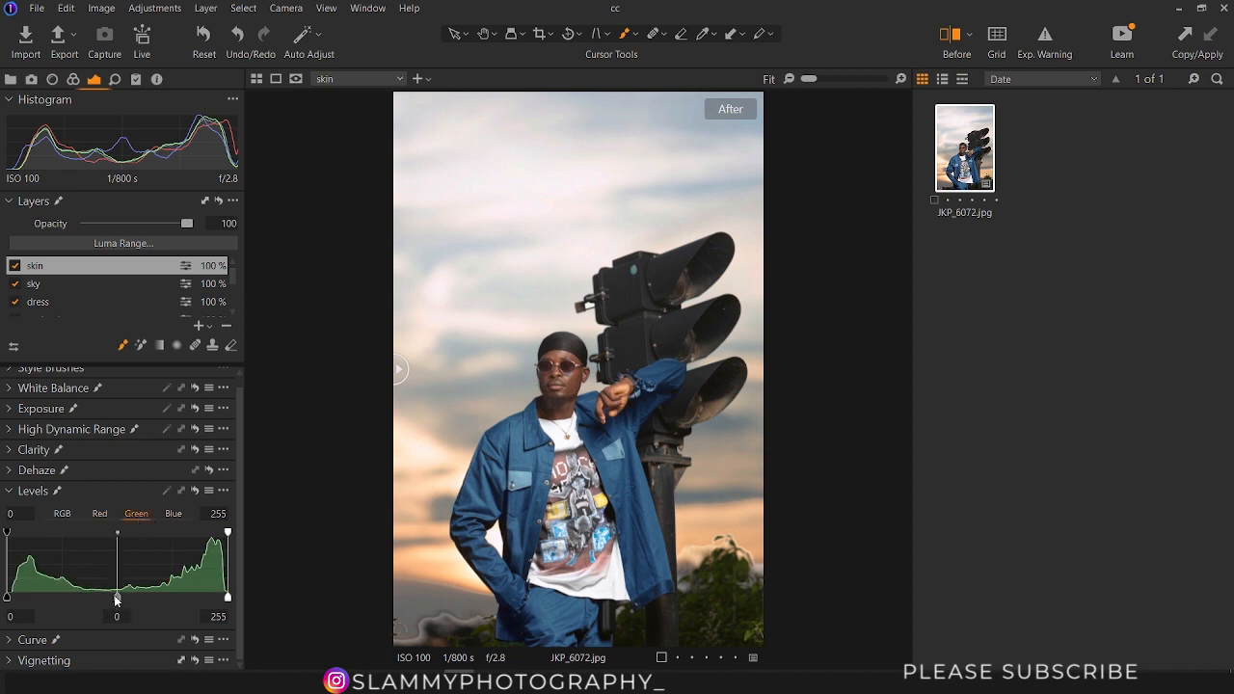
{"action": "left_click_drag", "start_coordinate": [115, 600], "coordinate": [115, 600]}
{"action": "left_click", "coordinate": [175, 514]}
{"action": "left_click_drag", "start_coordinate": [117, 599], "coordinate": [123, 598]}
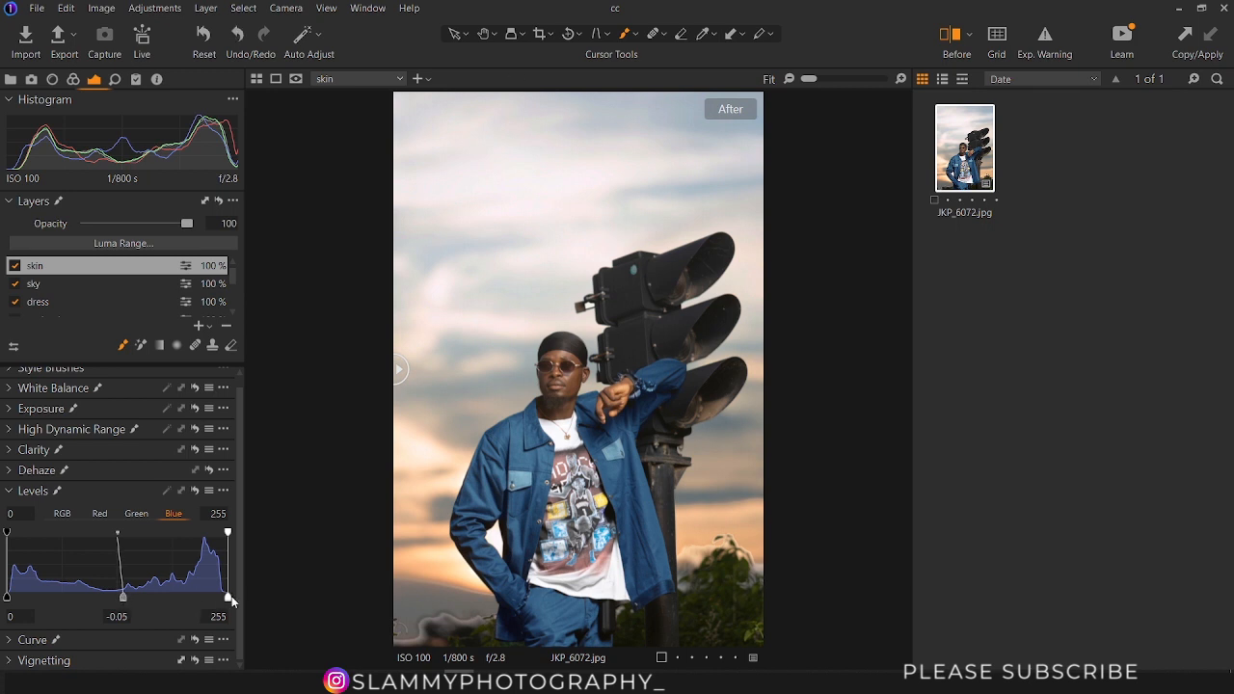
Set the skin's Red channel Levels input black point to 1 and output white level to 254
{"action": "left_click", "coordinate": [102, 518]}
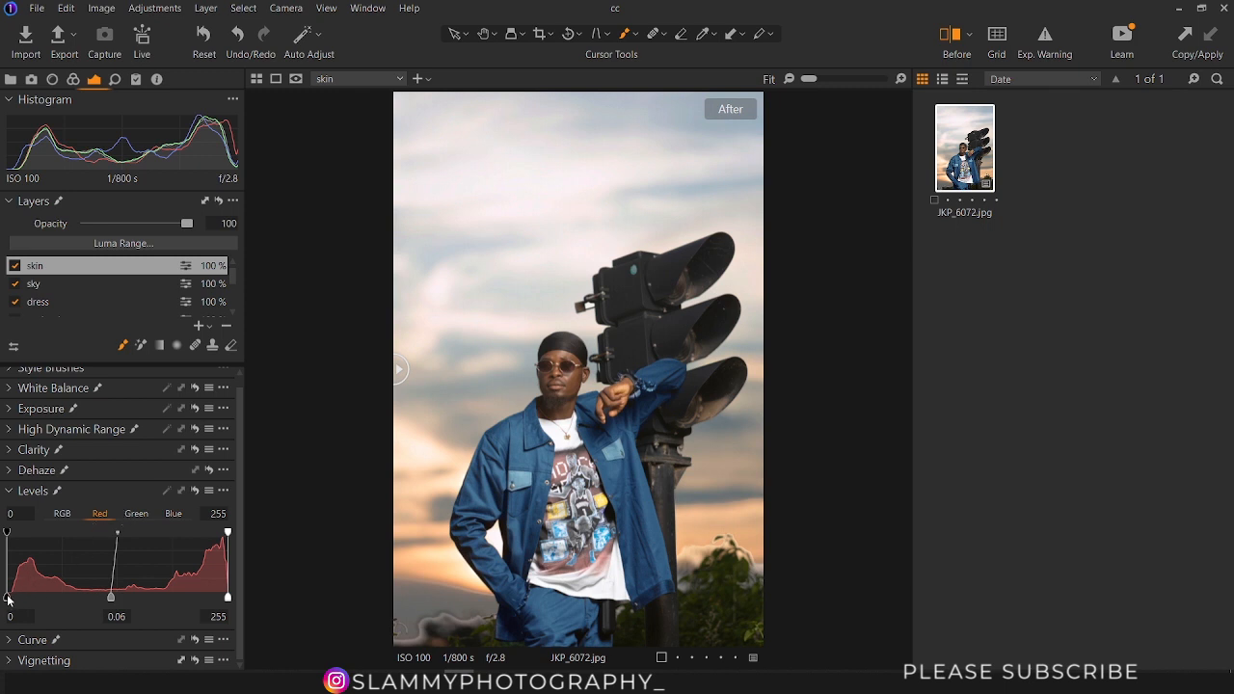
{"action": "left_click_drag", "start_coordinate": [8, 599], "coordinate": [5, 600]}
{"action": "left_click_drag", "start_coordinate": [8, 599], "coordinate": [10, 600]}
{"action": "left_click_drag", "start_coordinate": [227, 535], "coordinate": [226, 535]}
Zoom in on the subject to 25% and lower the skin's Green channel Levels midtone for a redder tone
{"action": "left_click", "coordinate": [522, 35]}
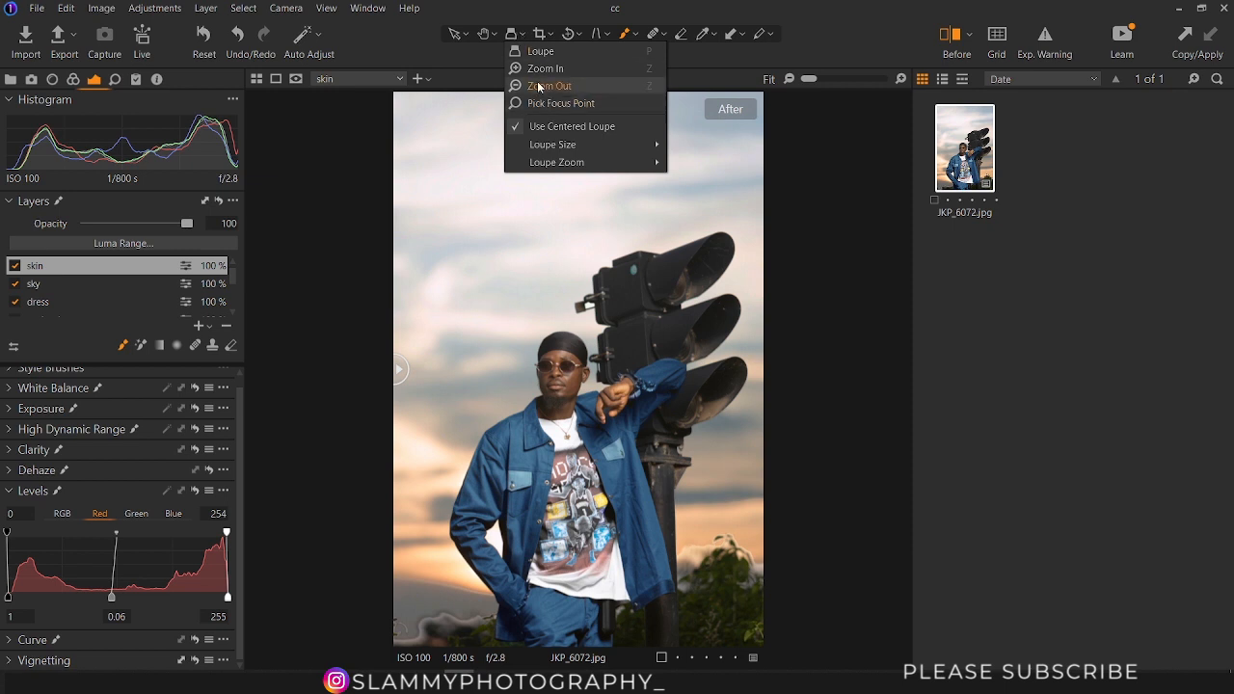
{"action": "left_click", "coordinate": [600, 70]}
{"action": "left_click", "coordinate": [557, 395]}
{"action": "left_click", "coordinate": [559, 376]}
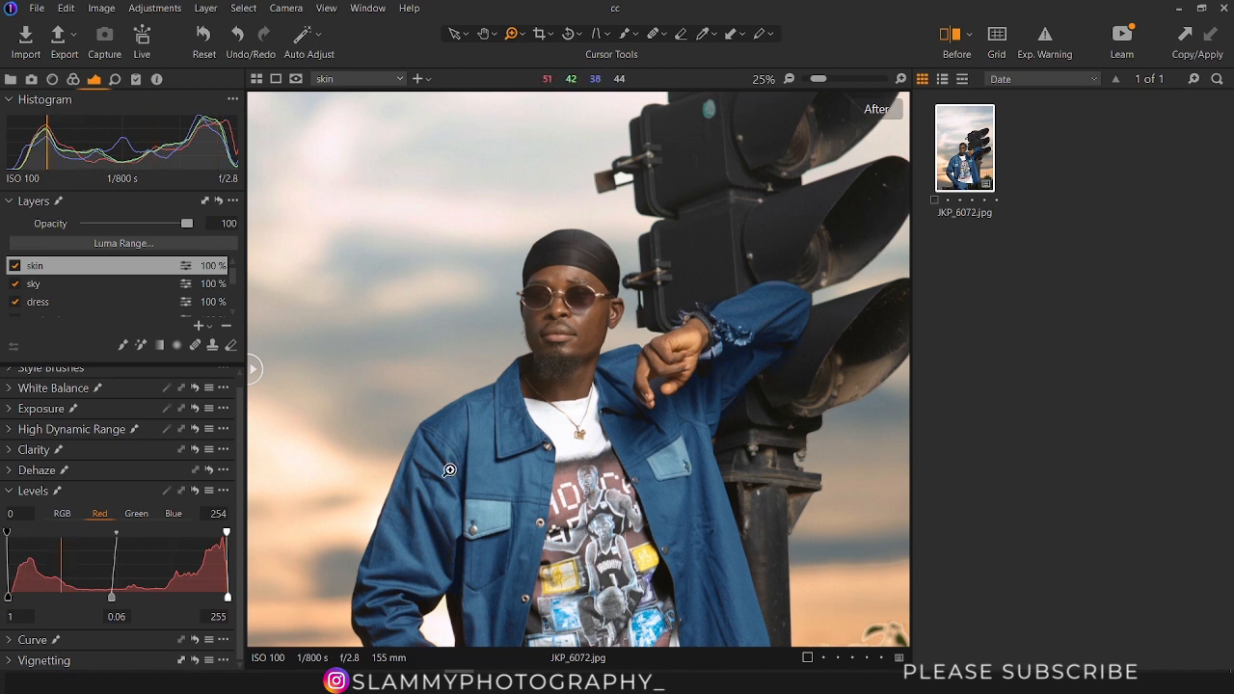
{"action": "left_click", "coordinate": [136, 512]}
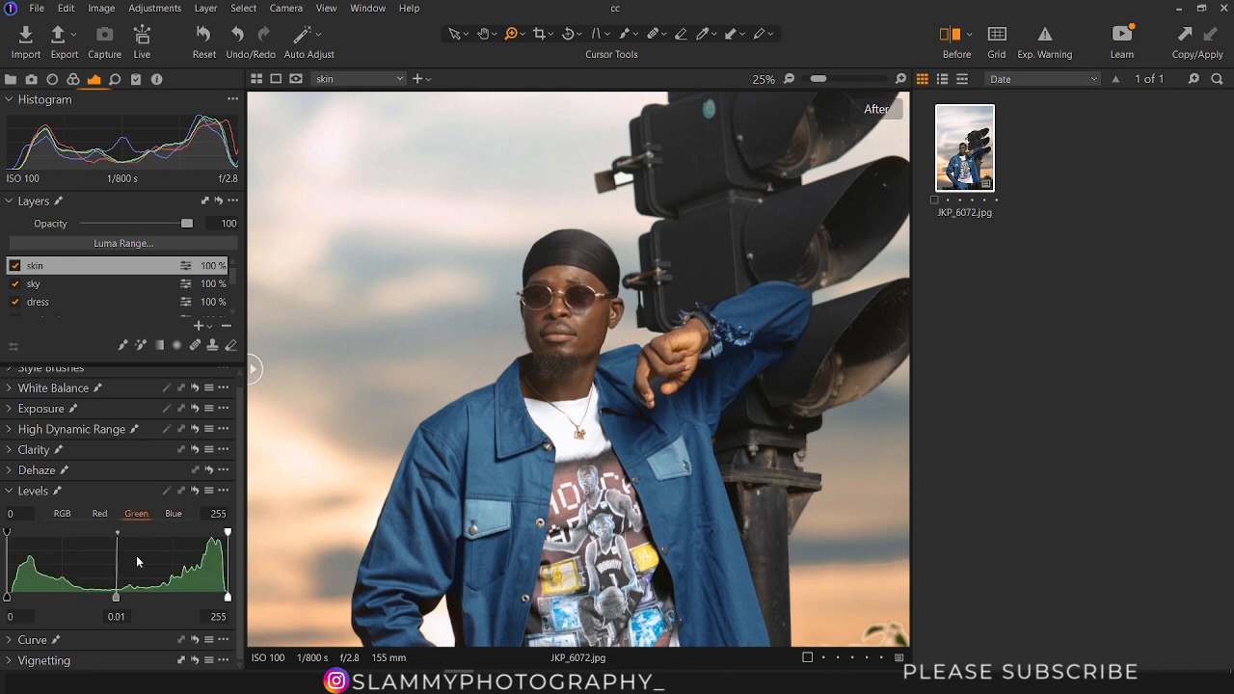
{"action": "left_click_drag", "start_coordinate": [116, 597], "coordinate": [124, 601]}
Set the skin's Blue channel Levels midtone to -0.04 and output white level to 243, and compare before and after on the whole photo
{"action": "left_click", "coordinate": [174, 514]}
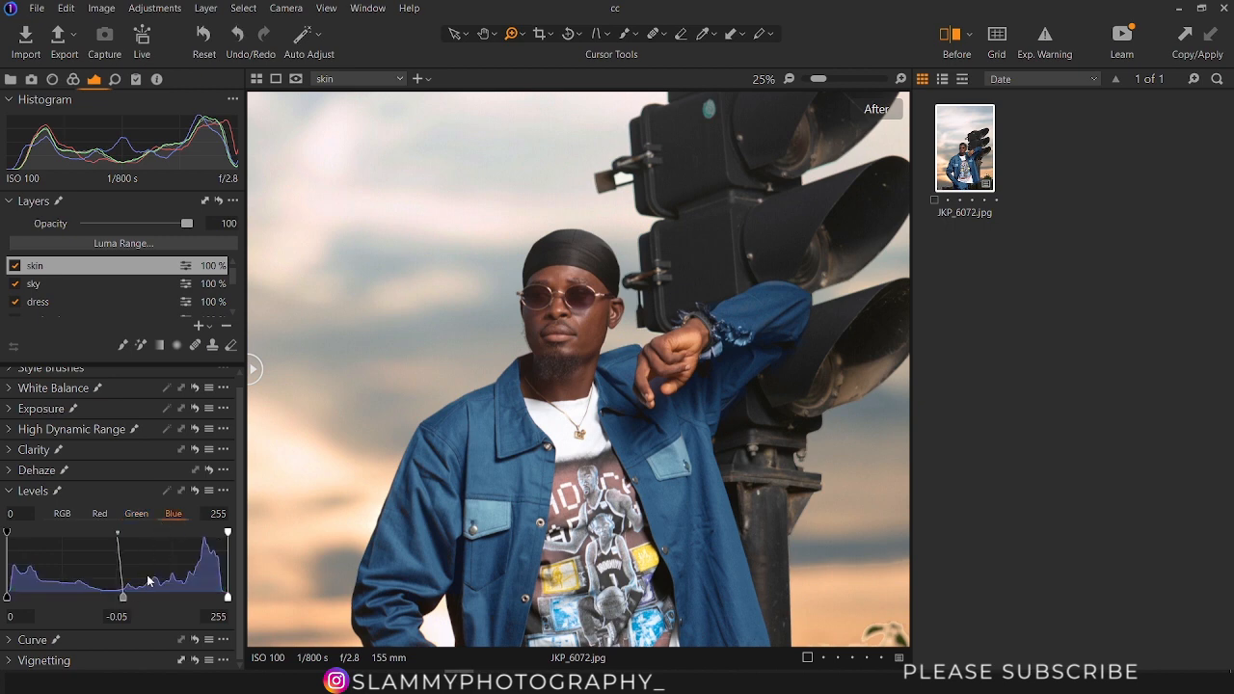
{"action": "mouse_move", "coordinate": [124, 602]}
{"action": "left_mouse_down"}
{"action": "mouse_move", "coordinate": [95, 605]}
{"action": "mouse_move", "coordinate": [118, 615]}
{"action": "left_mouse_up"}
{"action": "left_click", "coordinate": [99, 514]}
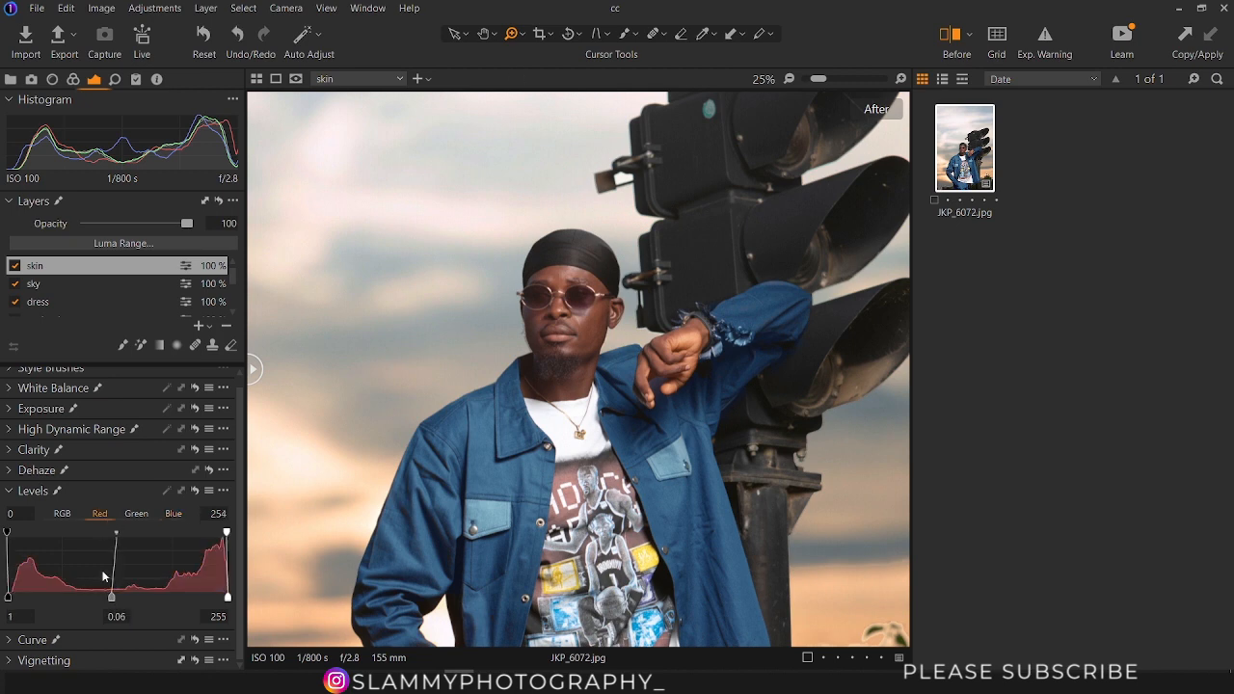
{"action": "left_click", "coordinate": [143, 515]}
{"action": "left_click", "coordinate": [177, 518]}
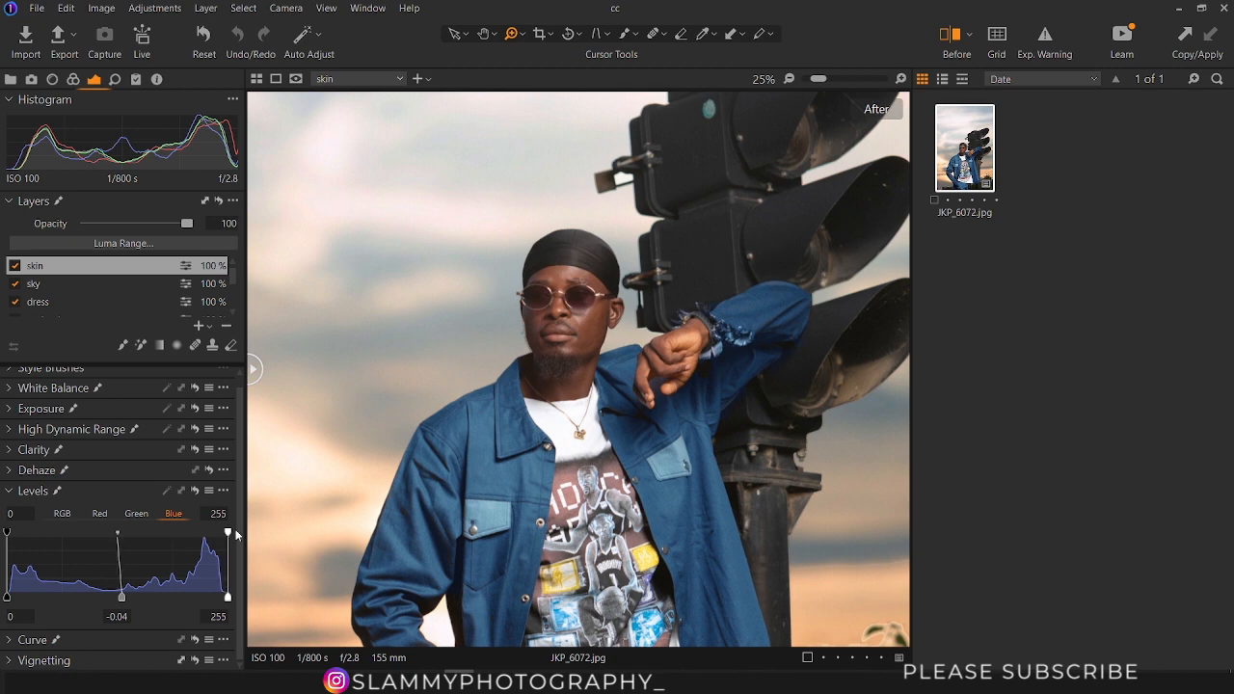
{"action": "mouse_move", "coordinate": [228, 533]}
{"action": "left_mouse_down"}
{"action": "mouse_move", "coordinate": [202, 534]}
{"action": "mouse_move", "coordinate": [253, 536]}
{"action": "left_mouse_up"}
{"action": "mouse_move", "coordinate": [228, 533]}
{"action": "left_mouse_down"}
{"action": "mouse_move", "coordinate": [208, 534]}
{"action": "mouse_move", "coordinate": [218, 537]}
{"action": "left_mouse_up"}
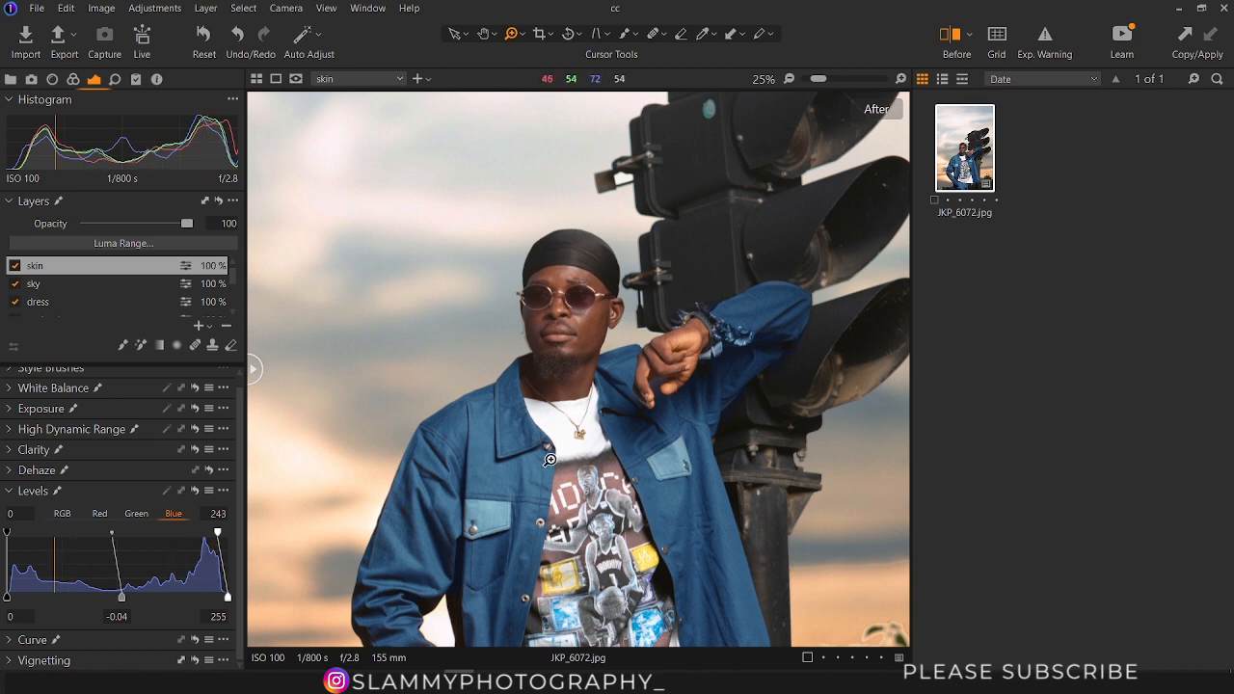
{"action": "key", "text": "ctrl+0"}
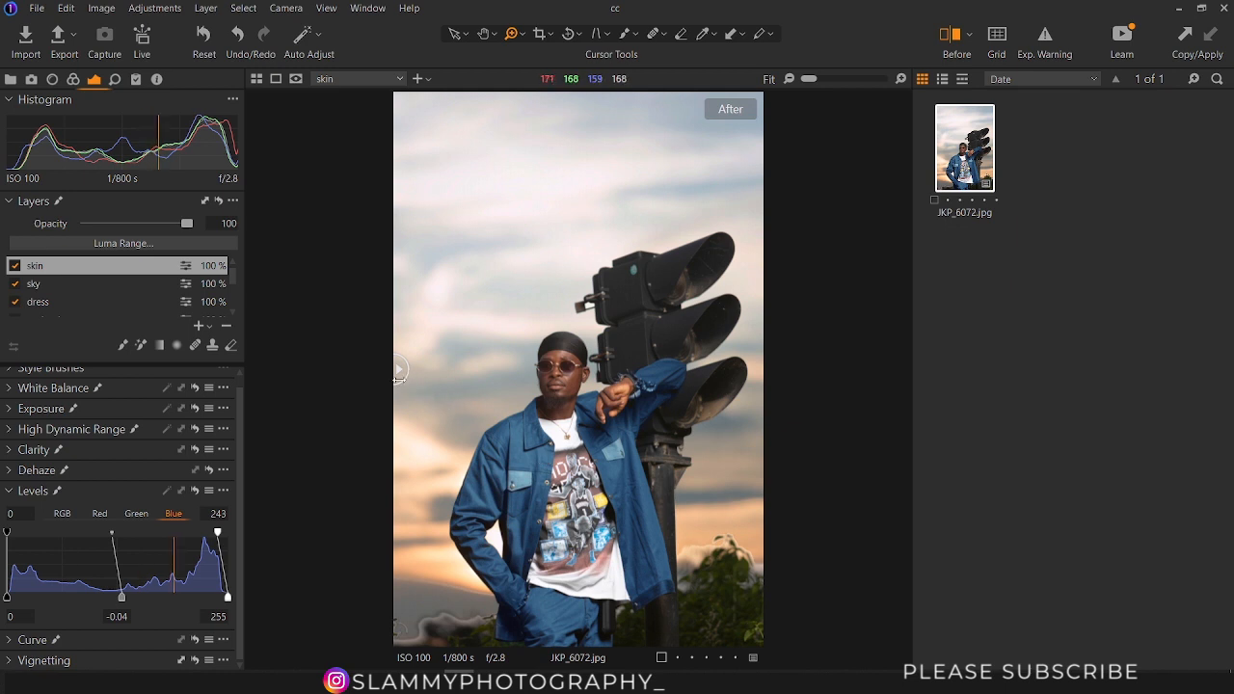
{"action": "left_click_drag", "start_coordinate": [400, 369], "coordinate": [380, 426]}
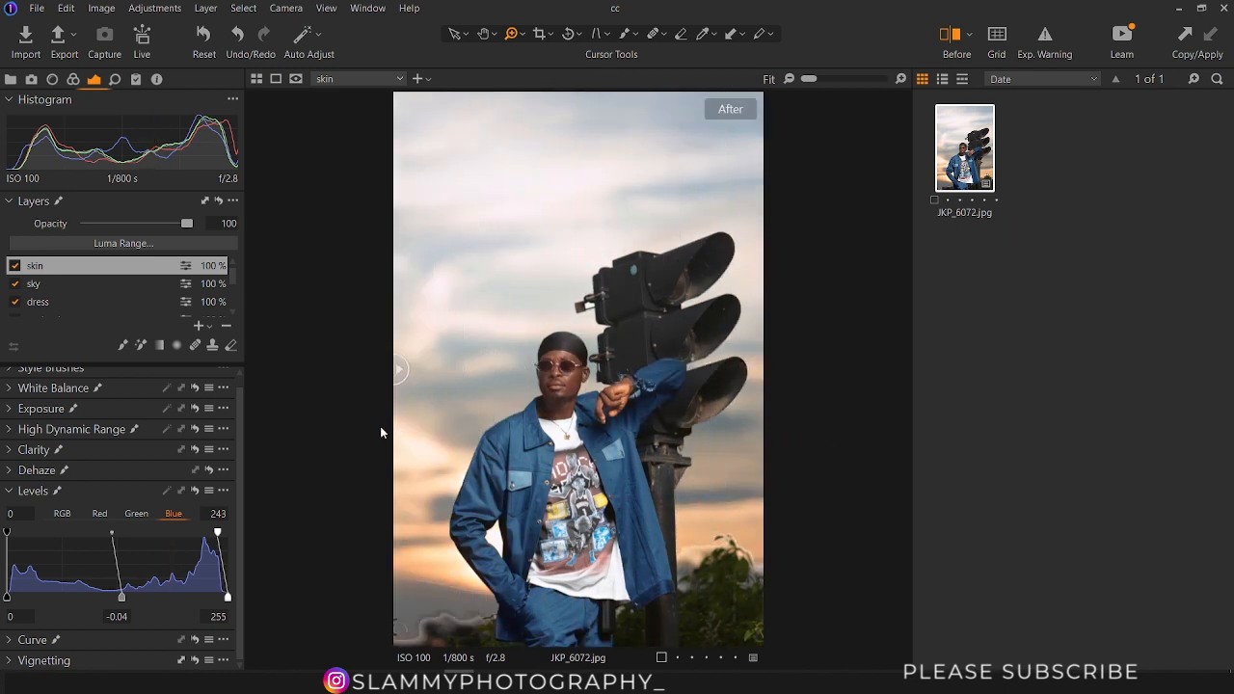
On the Background layer, try a Blue channel Levels midtone of -0.05, and settle on 0.08
{"action": "scroll", "coordinate": [230, 289], "scroll_direction": "down", "scroll_amount": 2}
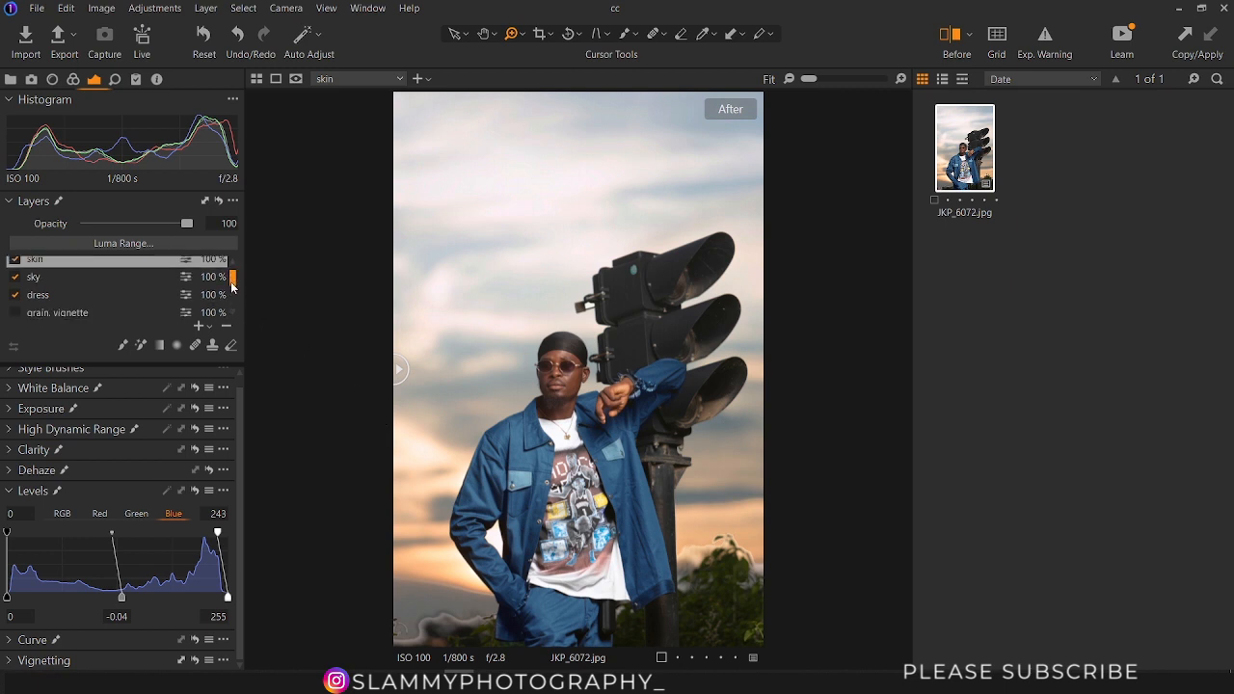
{"action": "scroll", "coordinate": [231, 289], "scroll_direction": "up", "scroll_amount": 2}
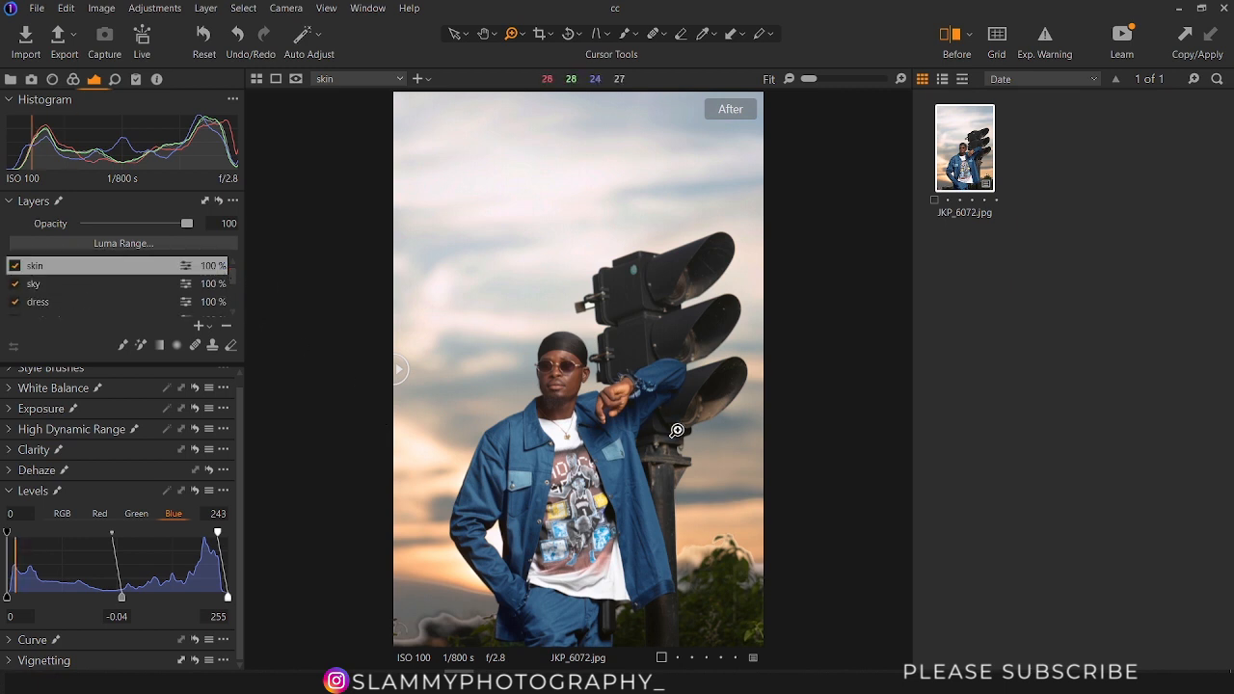
{"action": "scroll", "coordinate": [232, 277], "scroll_direction": "down", "scroll_amount": 1}
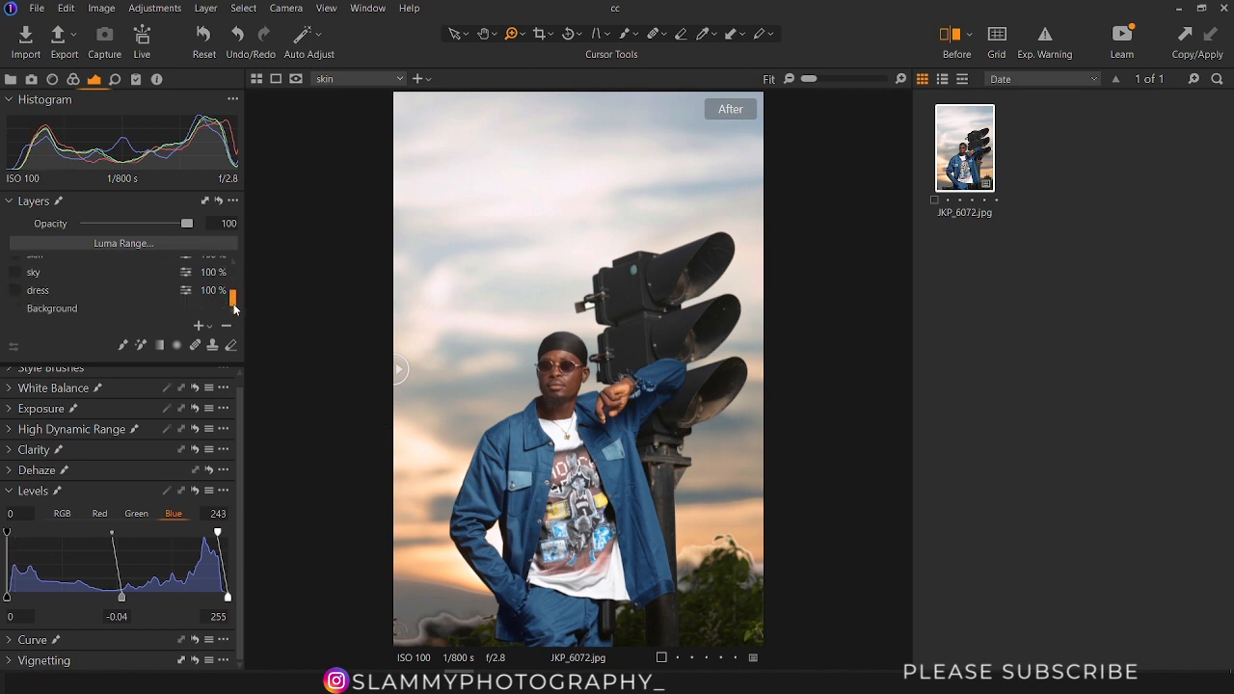
{"action": "left_click", "coordinate": [134, 305]}
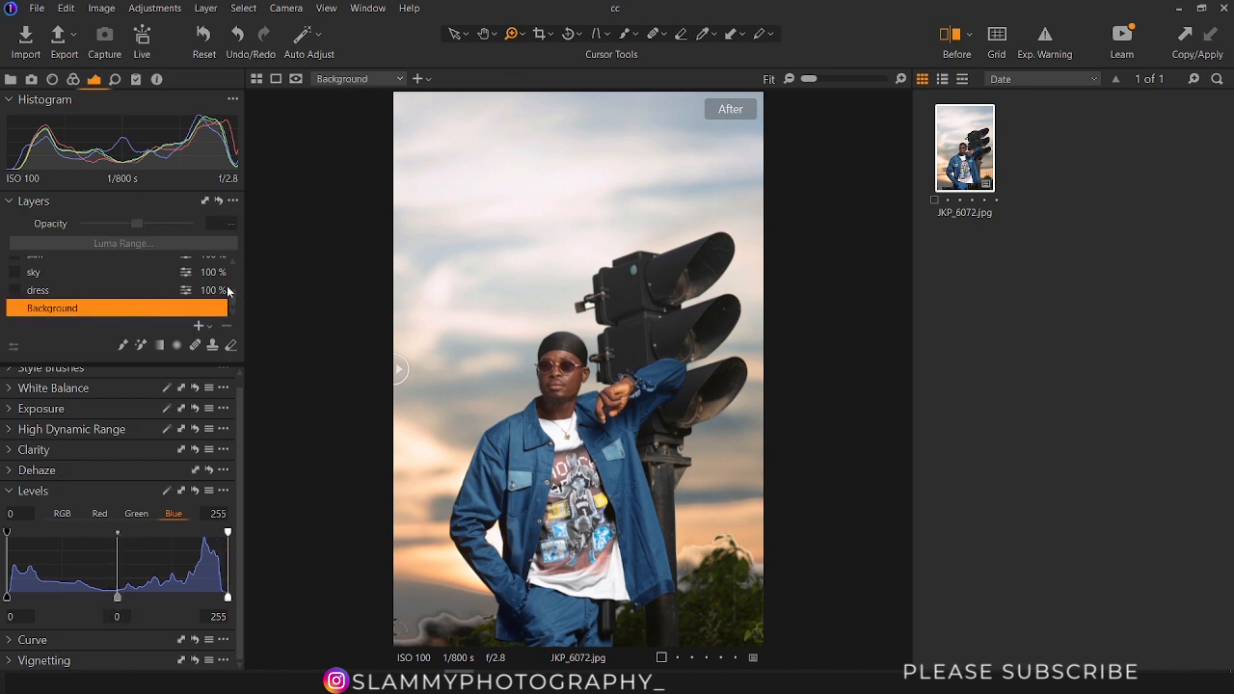
{"action": "mouse_move", "coordinate": [231, 301]}
{"action": "left_mouse_down"}
{"action": "mouse_move", "coordinate": [231, 276]}
{"action": "mouse_move", "coordinate": [230, 306]}
{"action": "left_mouse_up"}
{"action": "left_click", "coordinate": [64, 514]}
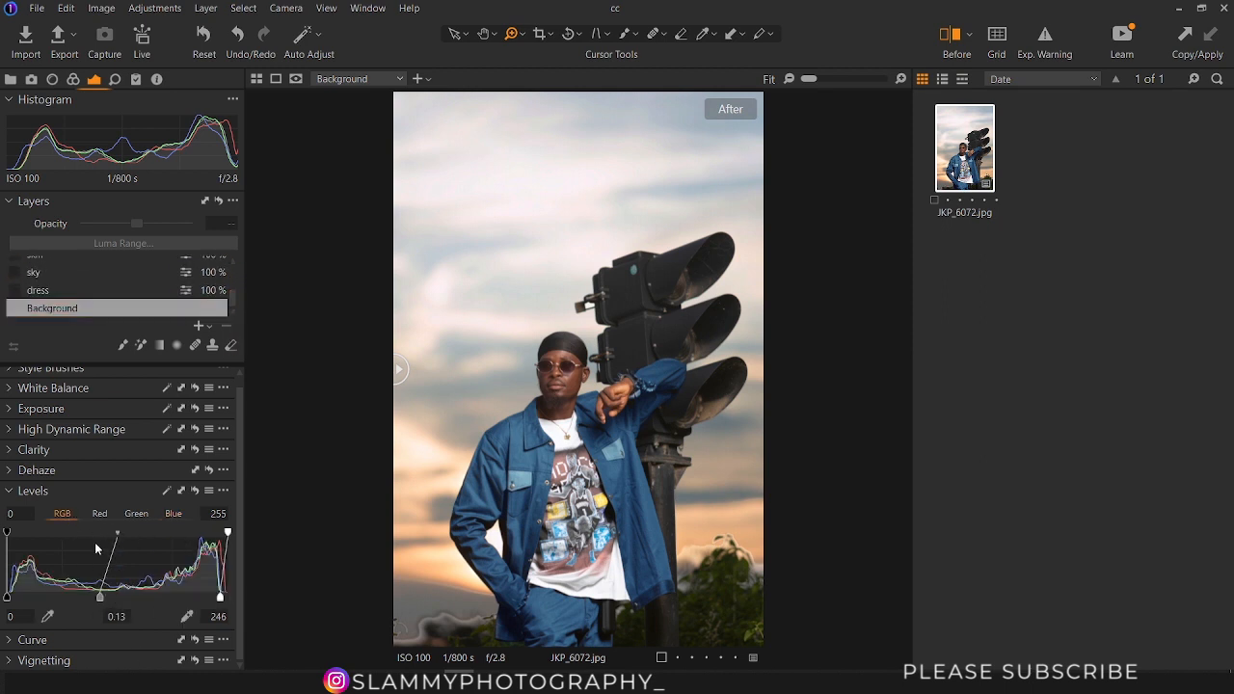
{"action": "left_click", "coordinate": [175, 519]}
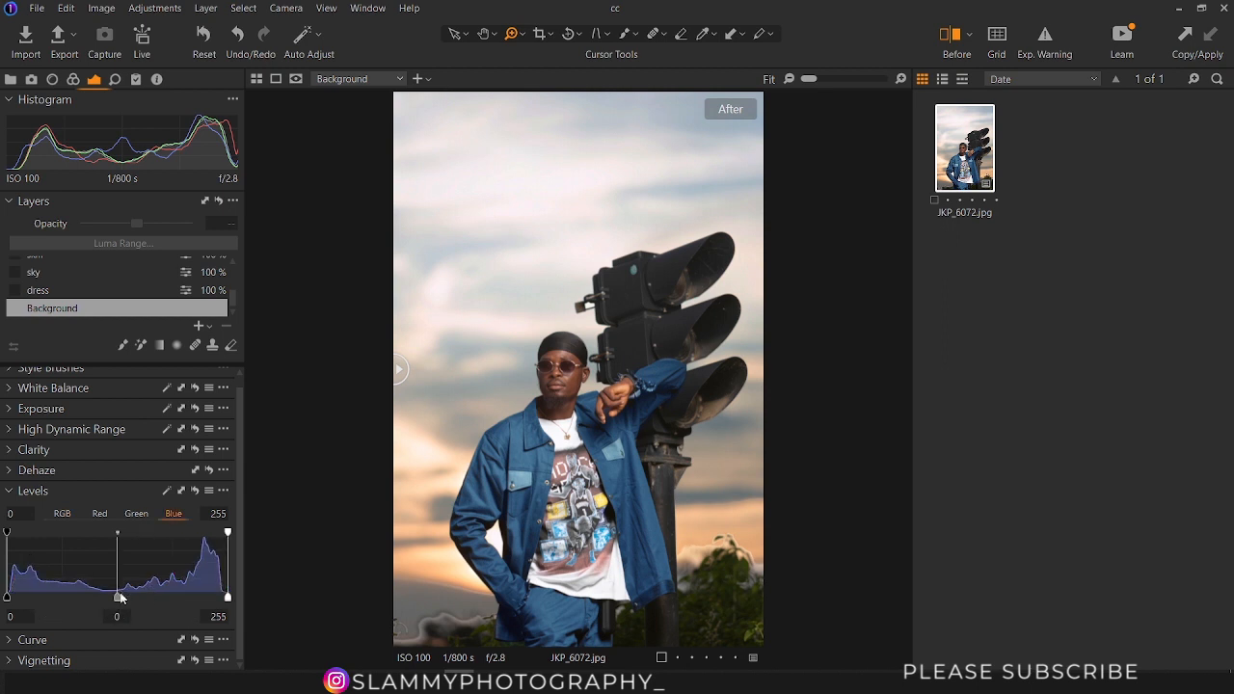
{"action": "mouse_move", "coordinate": [116, 599]}
{"action": "left_mouse_down"}
{"action": "mouse_move", "coordinate": [105, 599]}
{"action": "mouse_move", "coordinate": [122, 598]}
{"action": "left_mouse_up"}
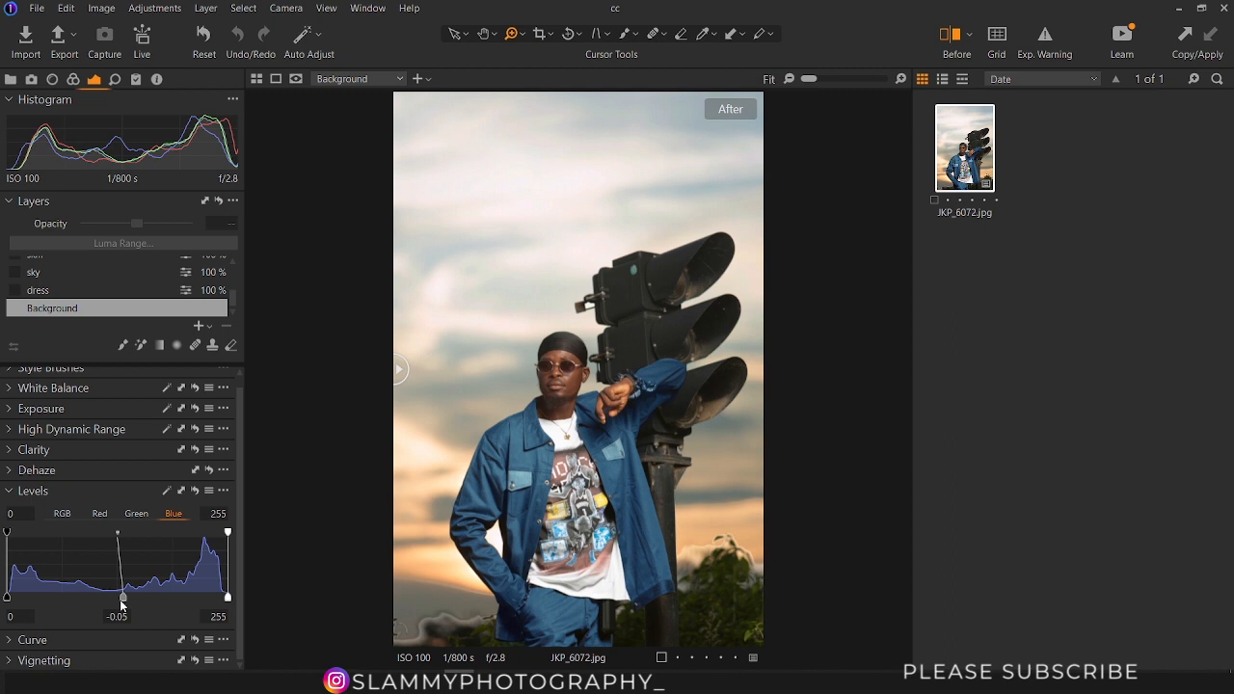
{"action": "left_click_drag", "start_coordinate": [122, 603], "coordinate": [107, 602]}
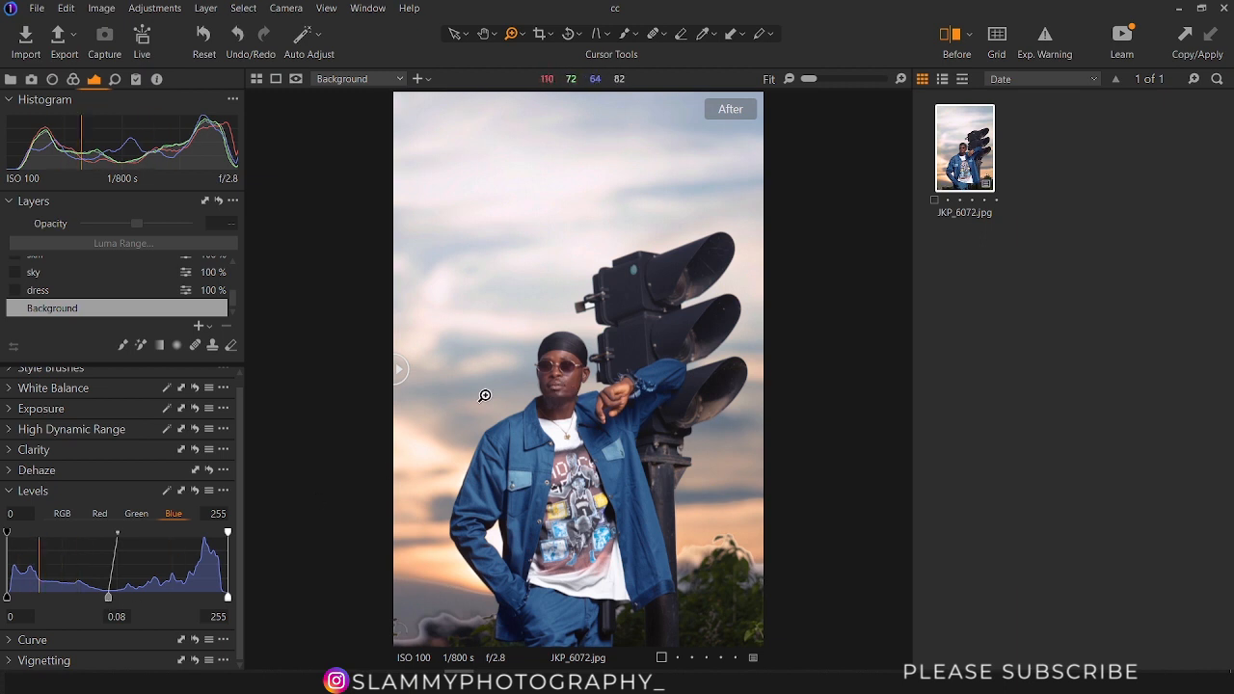
Fine-tune the Background layer's Green channel Levels midtone and set its Blue channel midtone to -0.02
{"action": "left_click", "coordinate": [134, 514]}
{"action": "mouse_move", "coordinate": [117, 599]}
{"action": "left_mouse_down"}
{"action": "mouse_move", "coordinate": [126, 604]}
{"action": "mouse_move", "coordinate": [118, 598]}
{"action": "left_mouse_up"}
{"action": "left_click", "coordinate": [171, 514]}
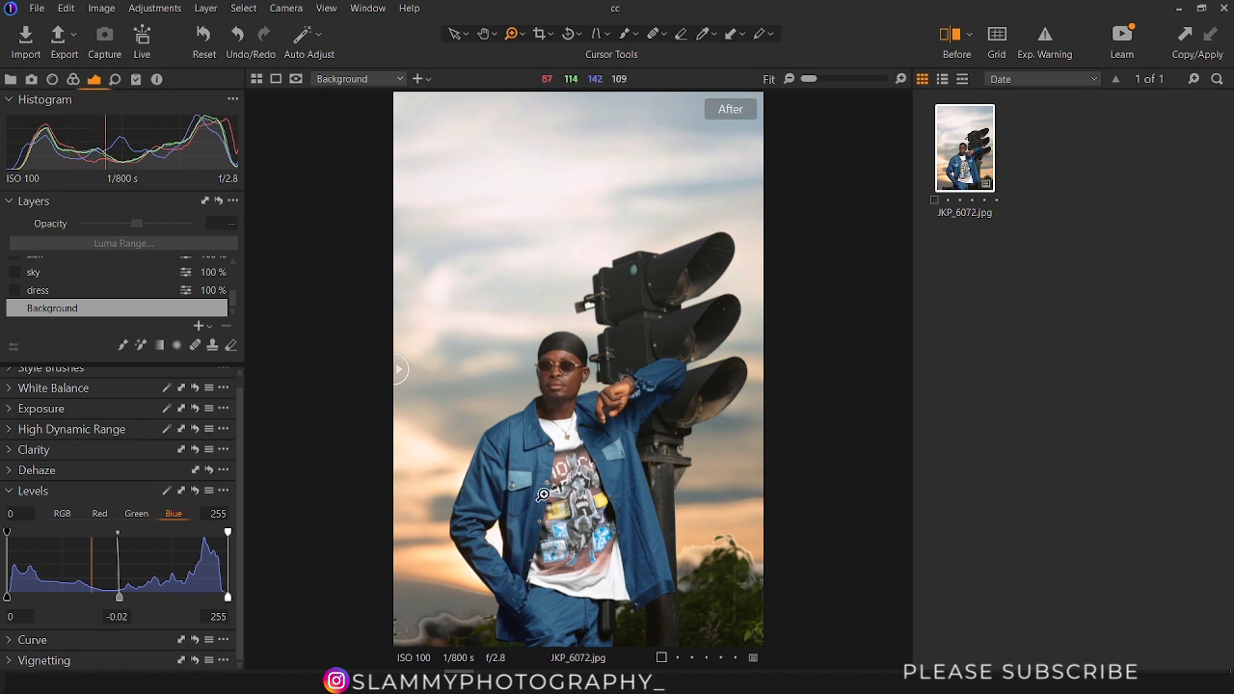
Set the Background's RGB Levels input black point to 7 and white point to 243, and compare before and after
{"action": "left_click", "coordinate": [62, 514]}
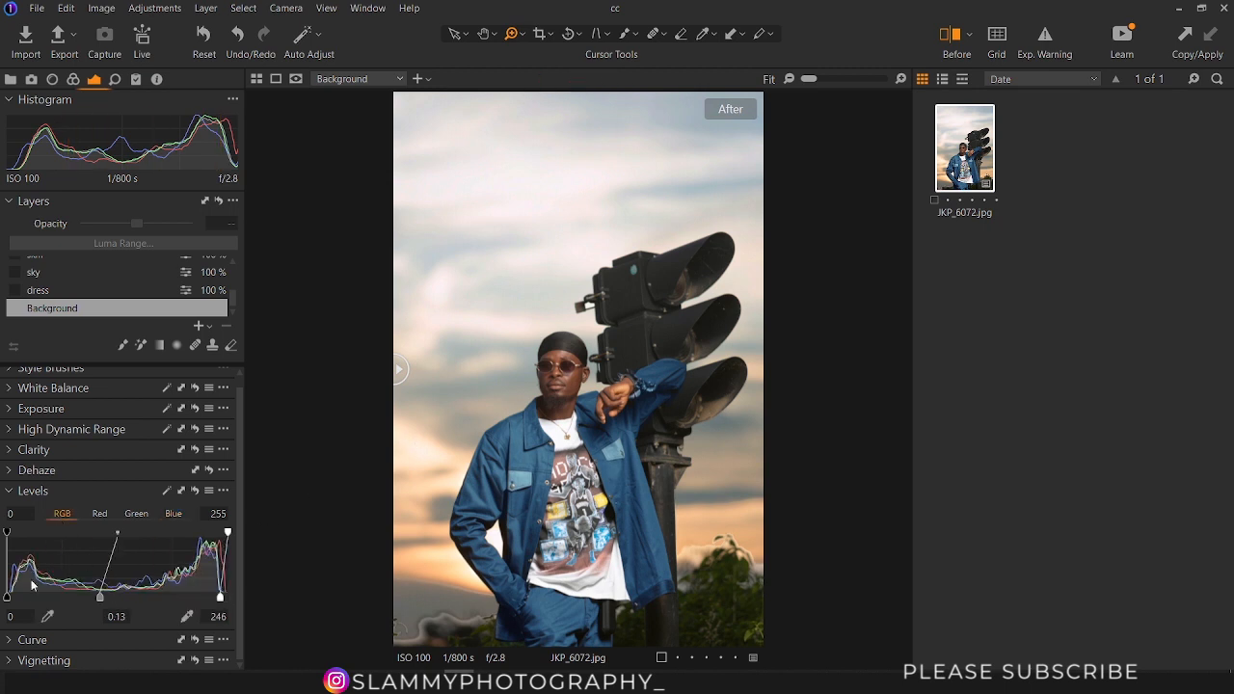
{"action": "left_click_drag", "start_coordinate": [8, 603], "coordinate": [15, 611]}
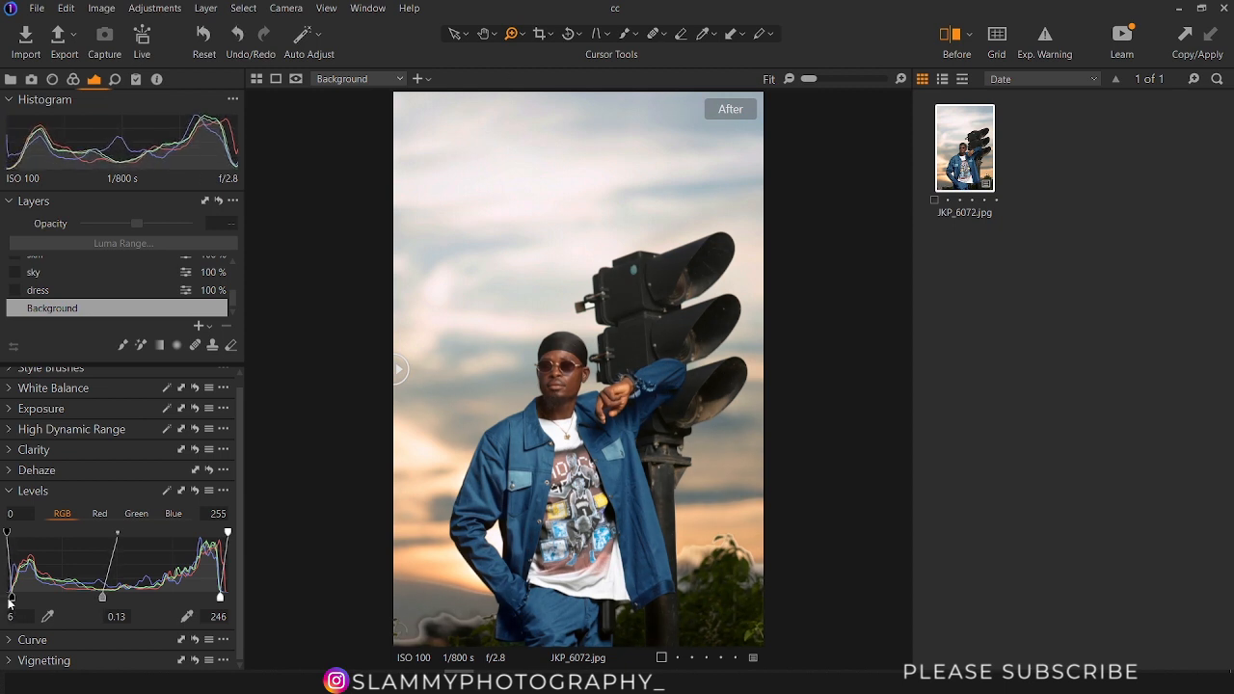
{"action": "left_click_drag", "start_coordinate": [13, 605], "coordinate": [14, 606]}
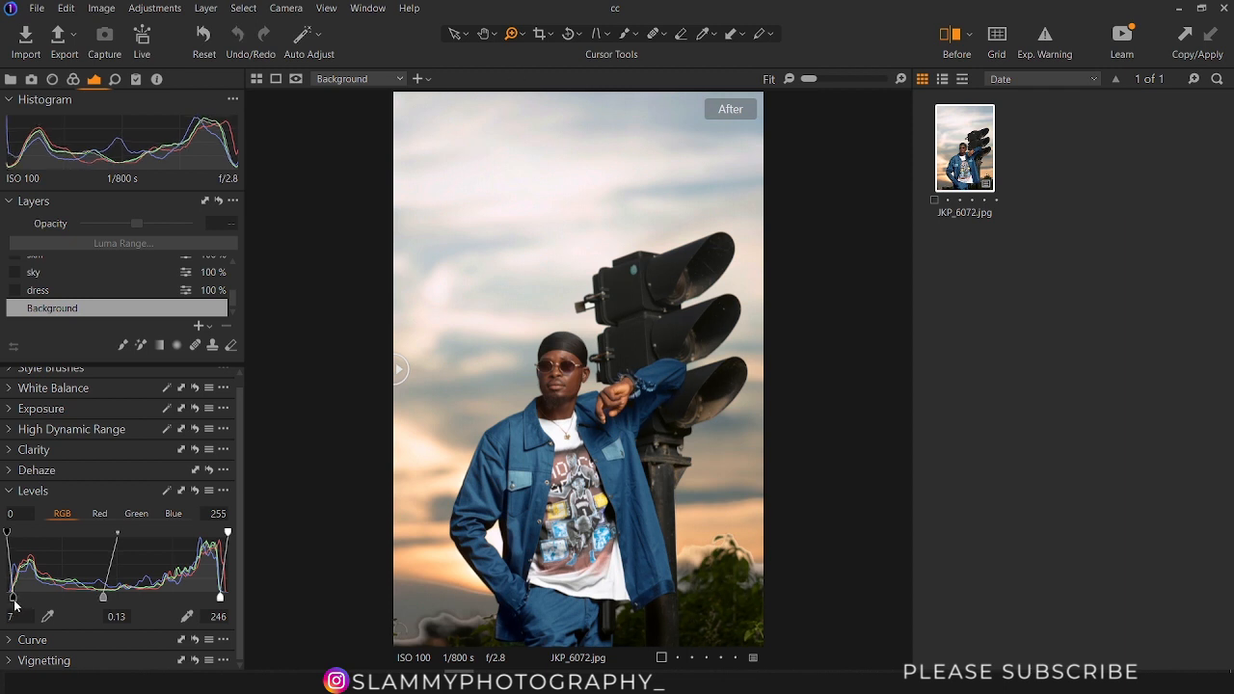
{"action": "left_click_drag", "start_coordinate": [221, 603], "coordinate": [217, 603]}
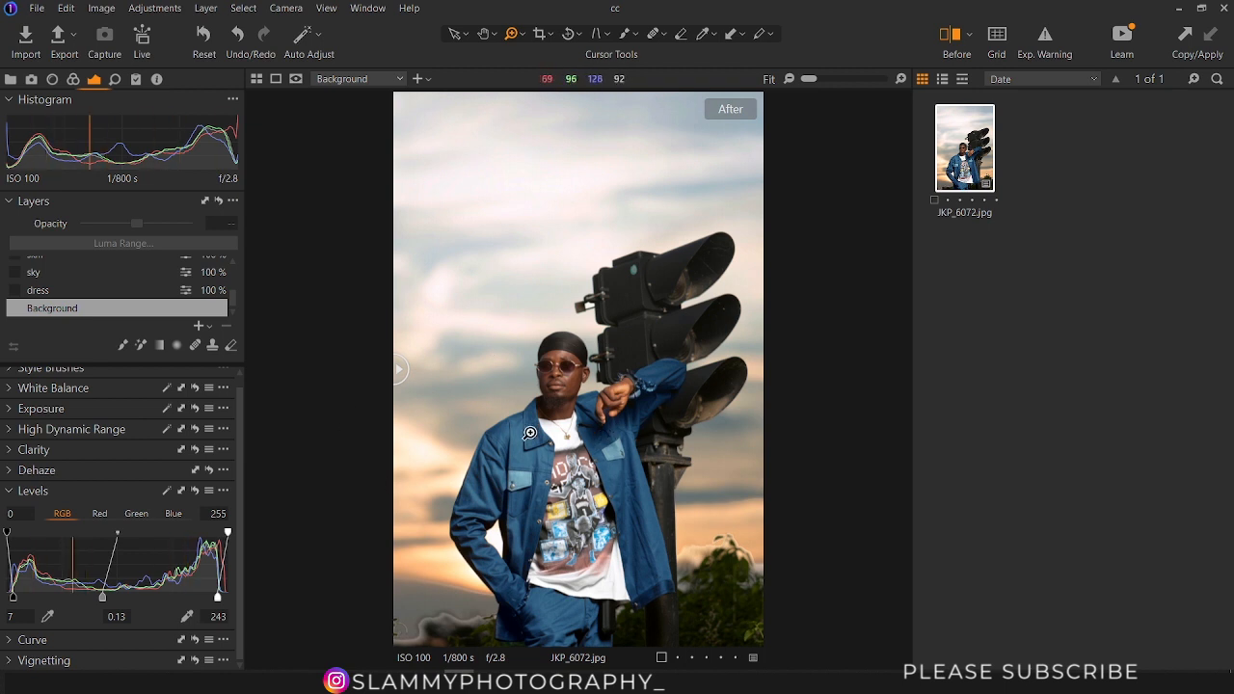
{"action": "left_click_drag", "start_coordinate": [403, 376], "coordinate": [378, 423]}
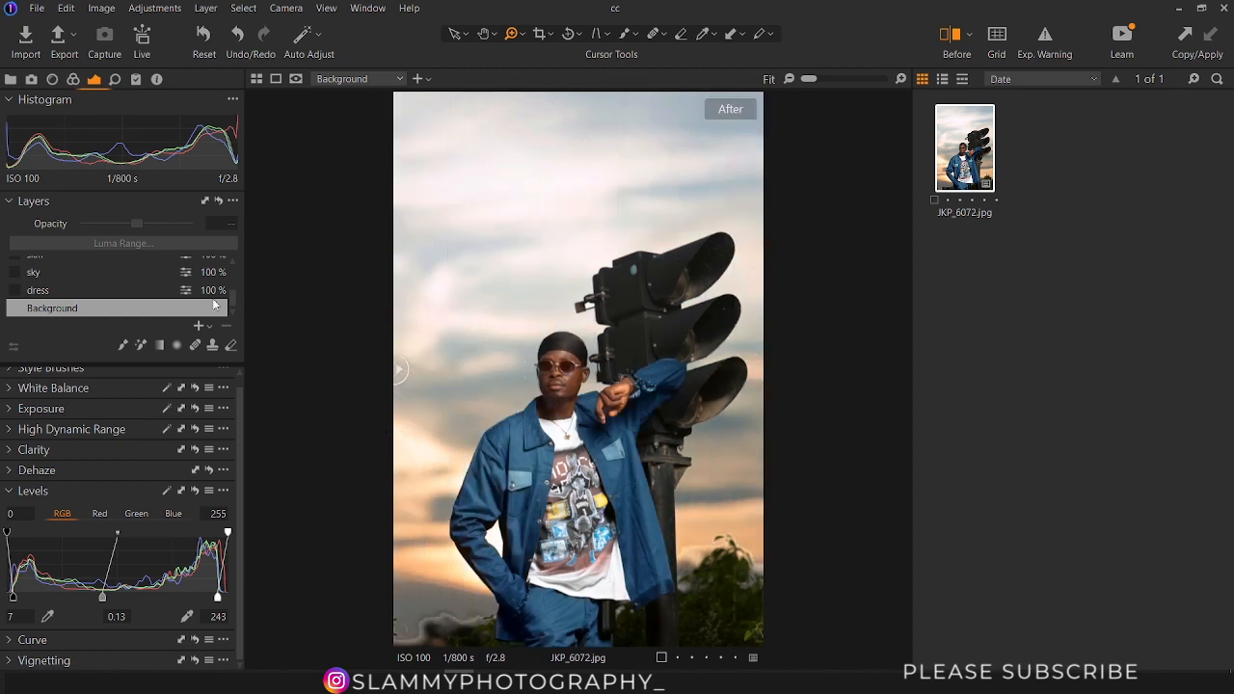
Add a new filled adjustment layer and name it "grain, vignite"
{"action": "left_click_drag", "start_coordinate": [233, 299], "coordinate": [232, 276]}
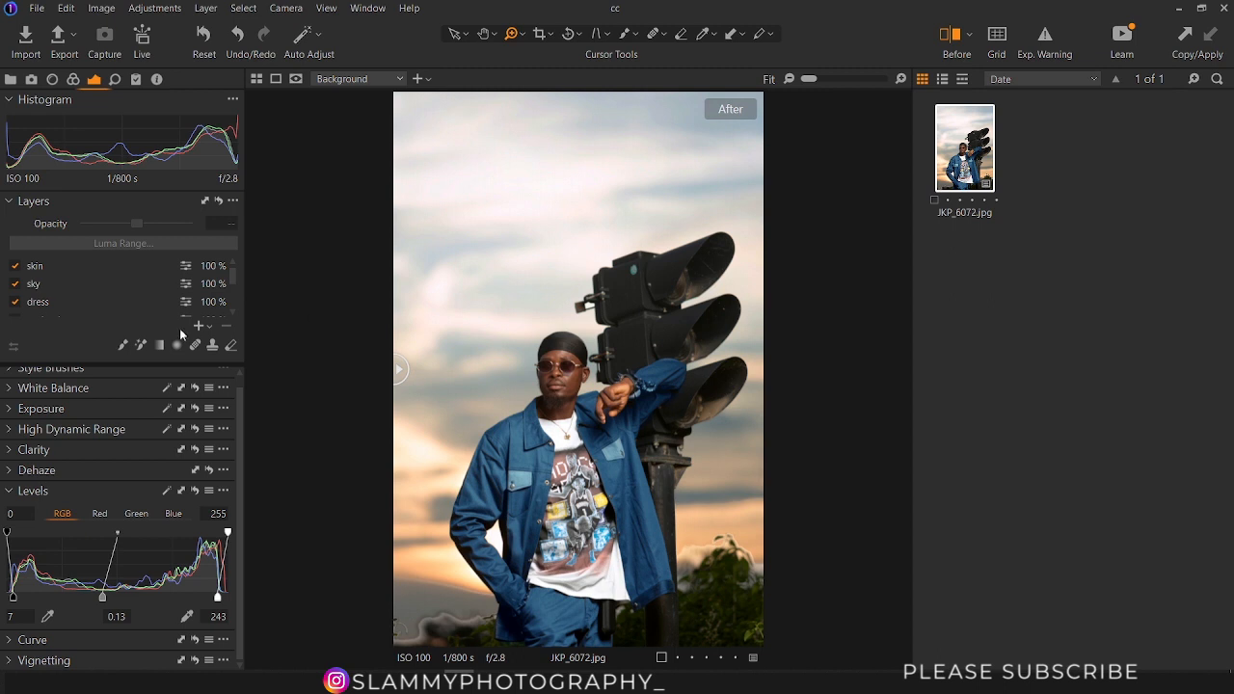
{"action": "left_click", "coordinate": [210, 328]}
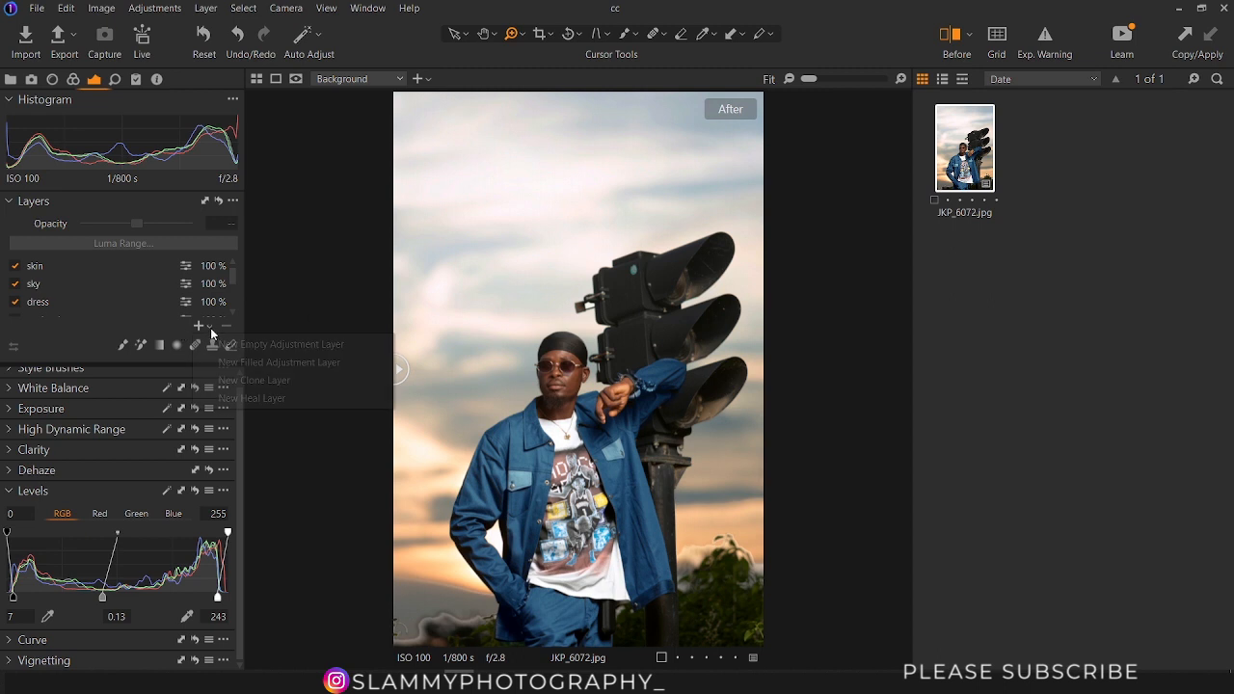
{"action": "left_click", "coordinate": [242, 367]}
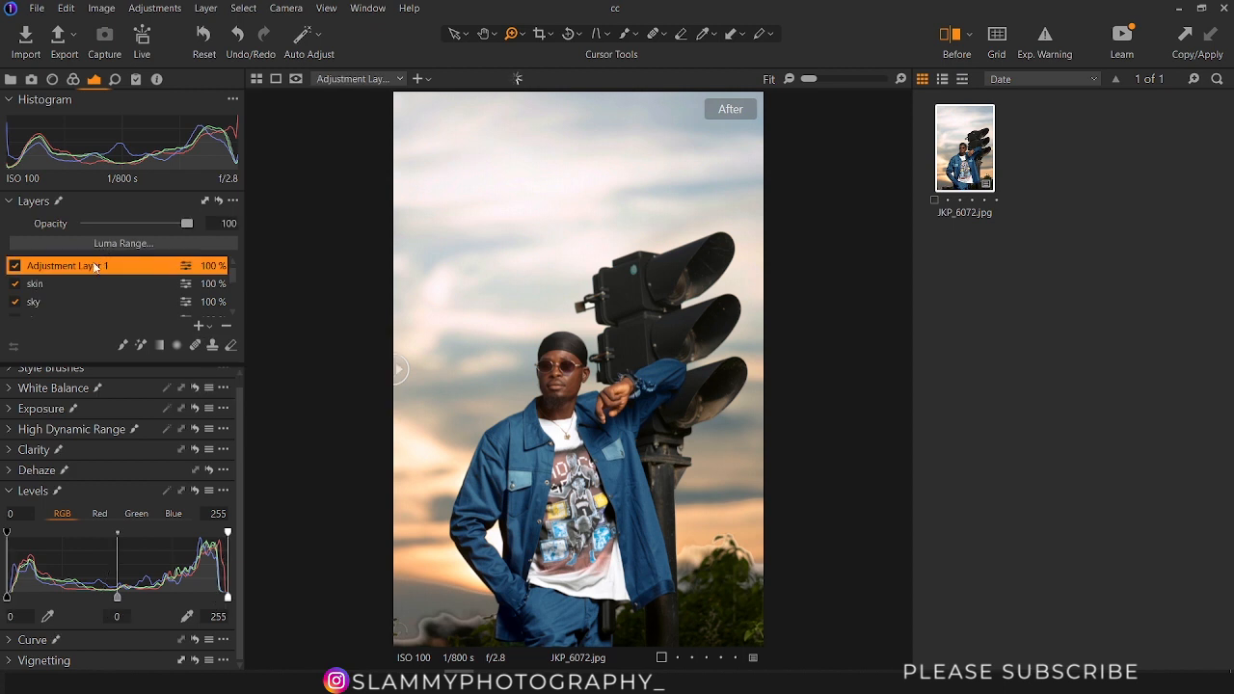
{"action": "double_click", "coordinate": [94, 266]}
{"action": "type", "text": "grain,"}
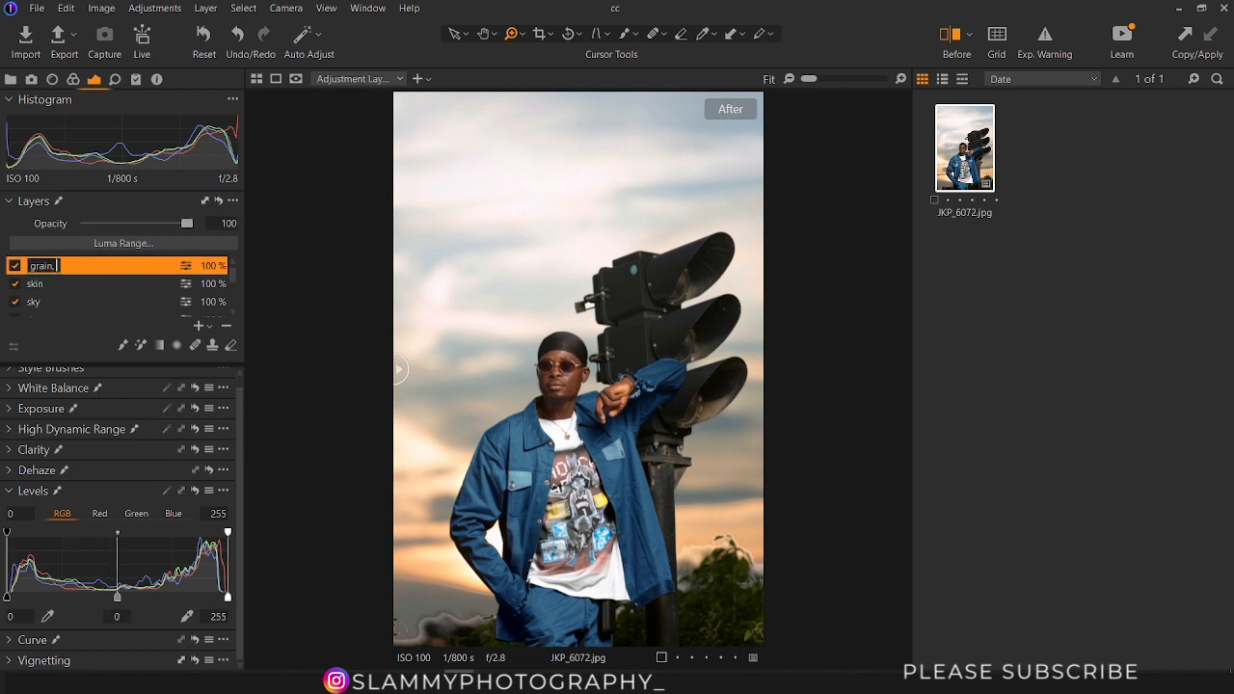
{"action": "type", "text": " vignite"}
{"action": "key", "text": "Return"}
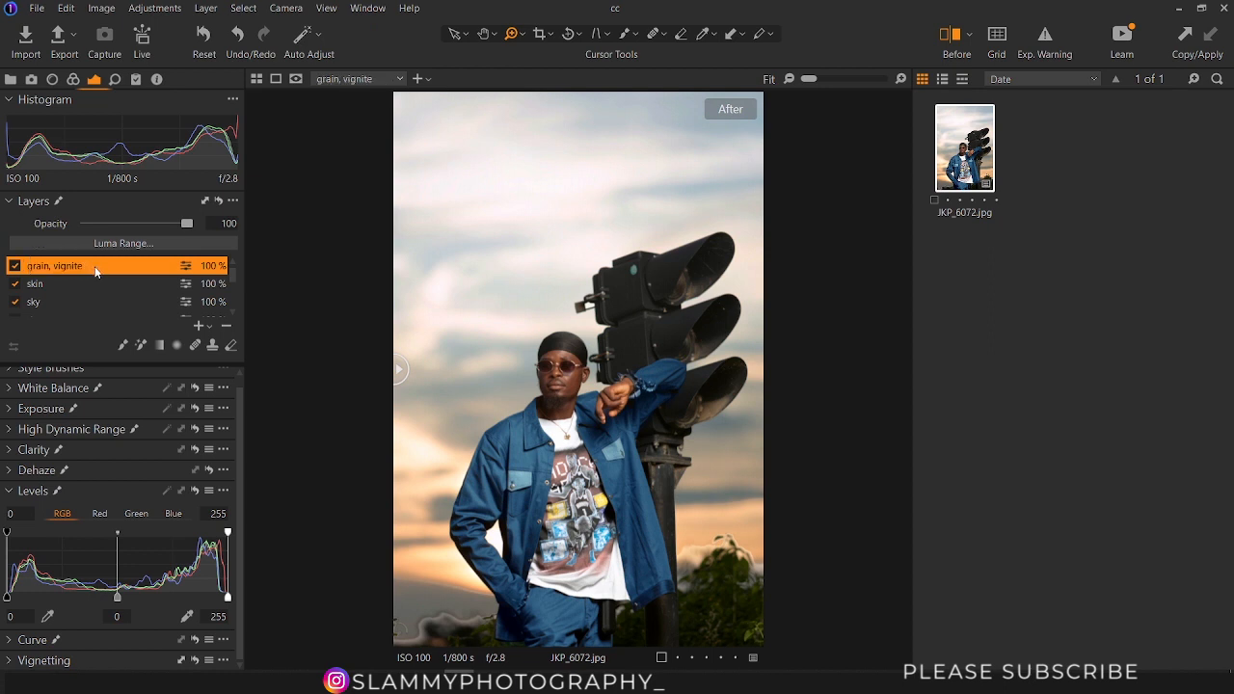
Try Silver Rich film grain on the photo with Impact 100 and Granularity 100
{"action": "left_click", "coordinate": [113, 81]}
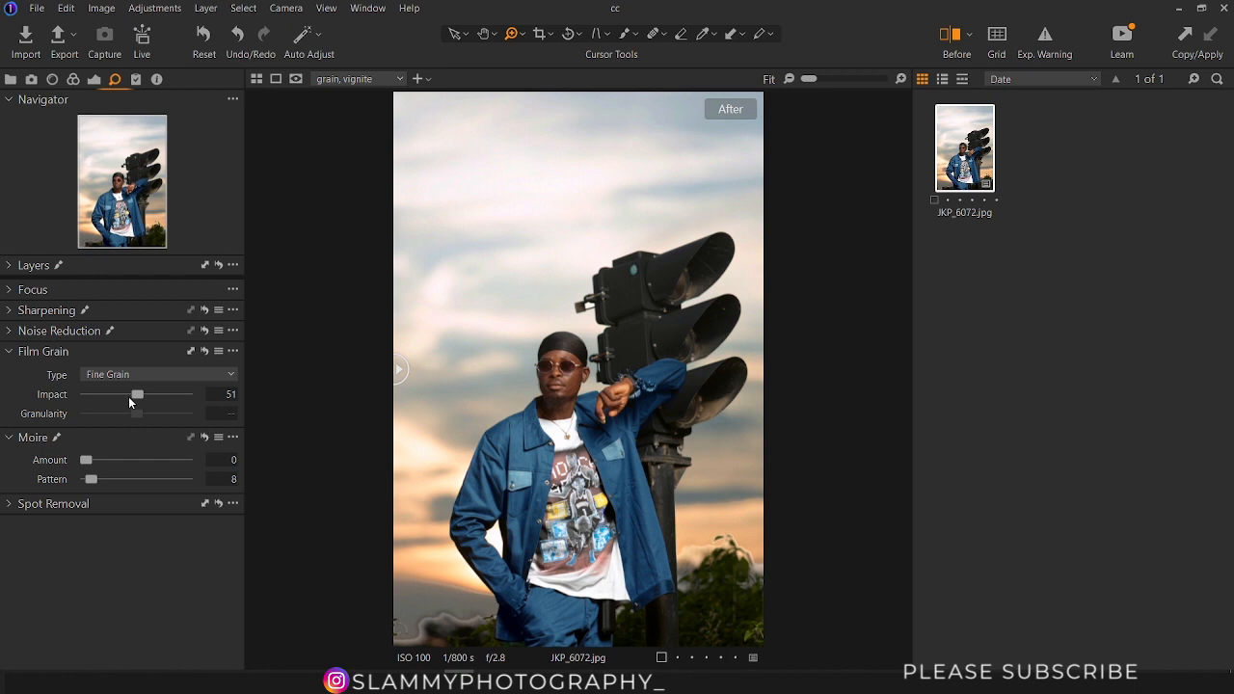
{"action": "left_click_drag", "start_coordinate": [137, 395], "coordinate": [200, 404]}
{"action": "left_click", "coordinate": [136, 374]}
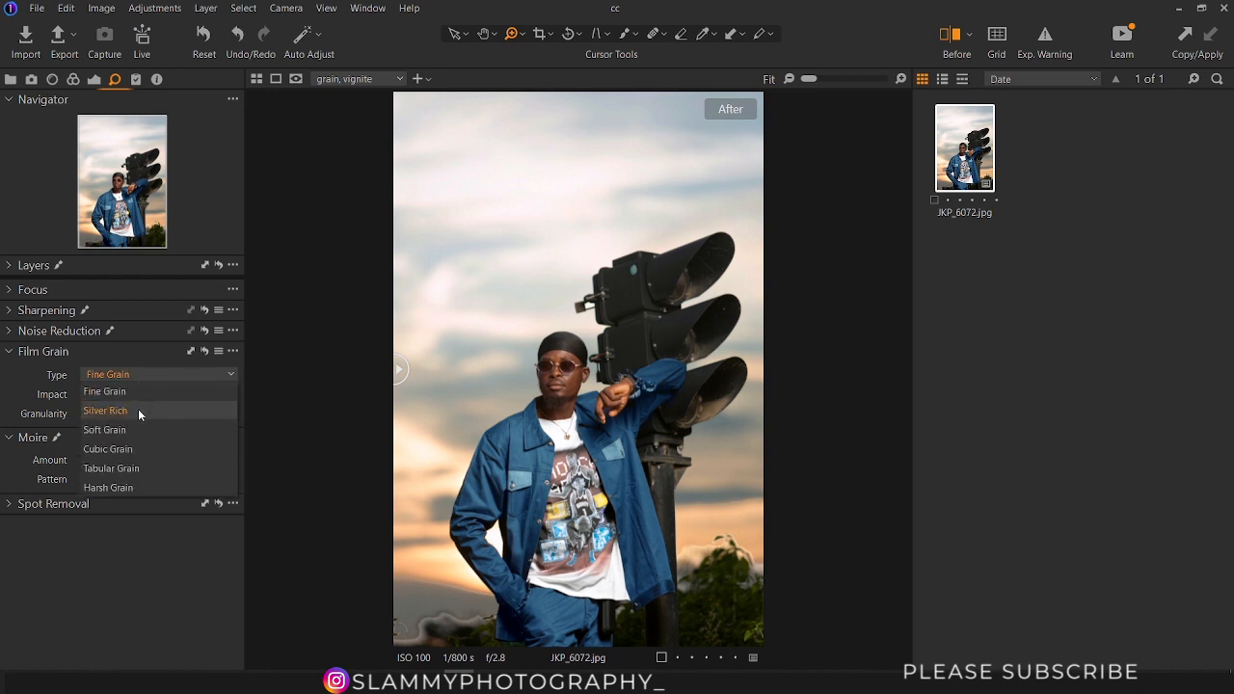
{"action": "left_click", "coordinate": [138, 409]}
{"action": "mouse_move", "coordinate": [177, 415]}
{"action": "left_mouse_down"}
{"action": "mouse_move", "coordinate": [124, 417]}
{"action": "mouse_move", "coordinate": [191, 413]}
{"action": "left_mouse_up"}
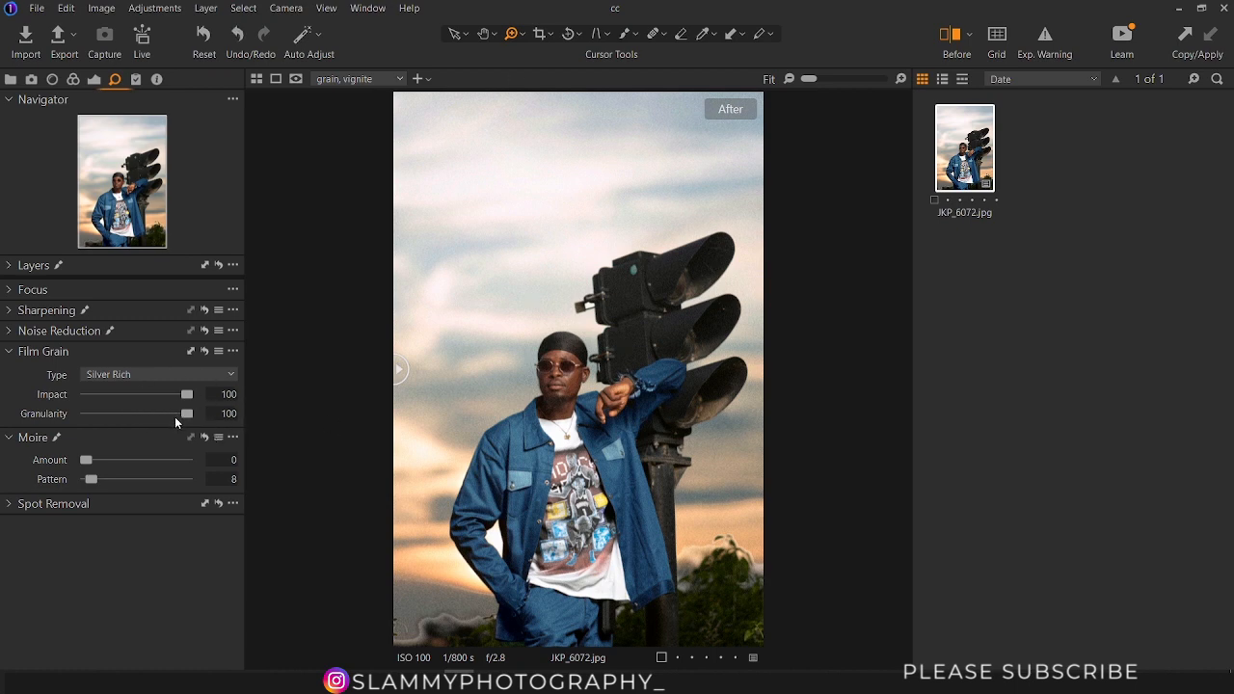
Try Soft Grain film grain with Impact 96 and Granularity 60, and inspect the grain up close on the face
{"action": "left_click_drag", "start_coordinate": [177, 417], "coordinate": [149, 415]}
{"action": "left_click", "coordinate": [146, 374]}
{"action": "left_click", "coordinate": [149, 430]}
{"action": "left_click", "coordinate": [527, 369]}
{"action": "left_click", "coordinate": [528, 368]}
{"action": "left_click", "coordinate": [437, 399]}
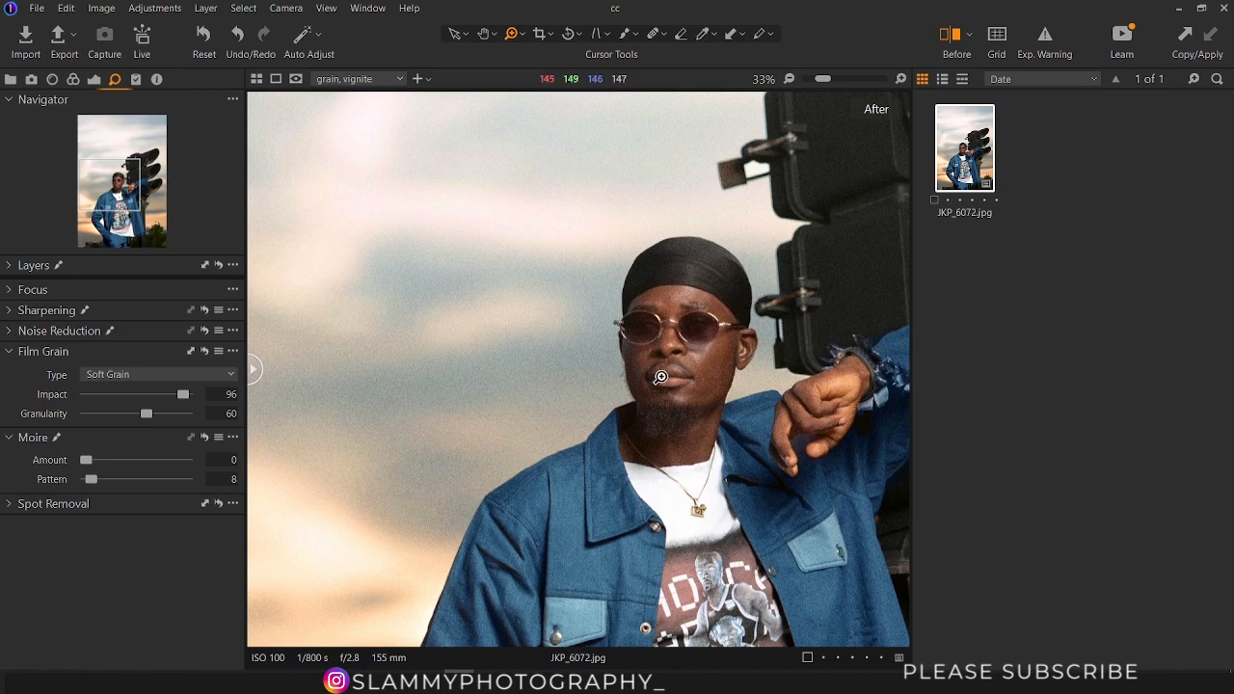
{"action": "left_click_drag", "start_coordinate": [639, 352], "coordinate": [639, 408]}
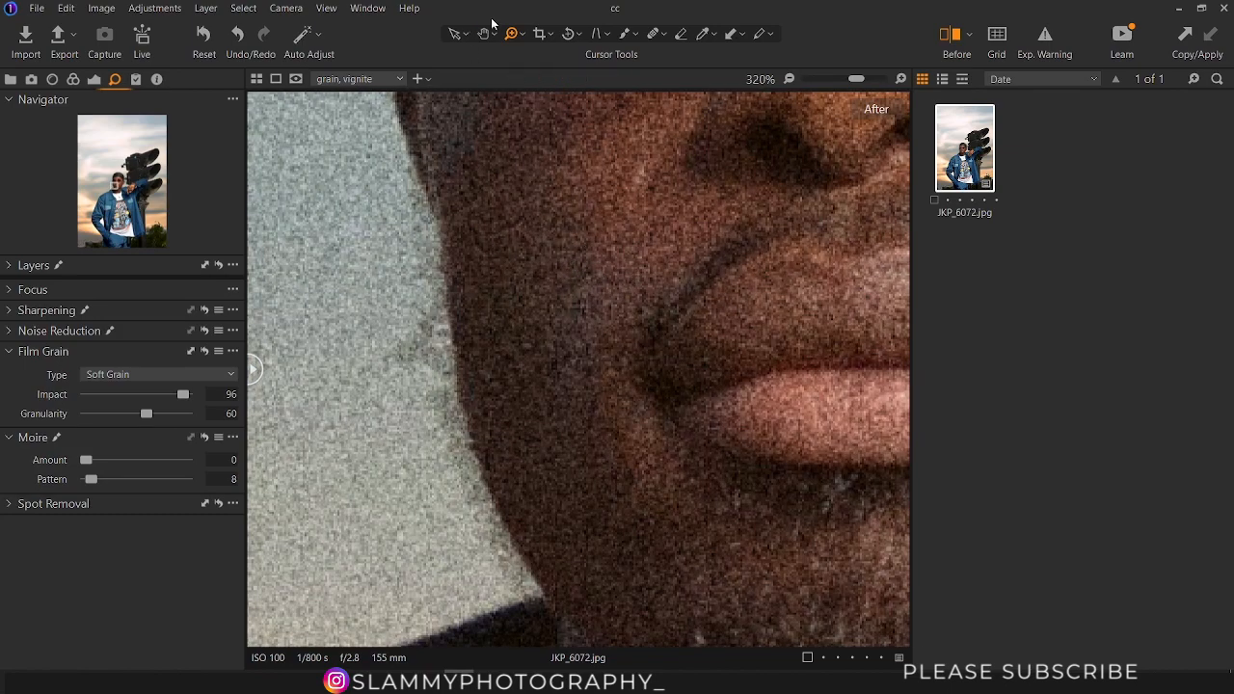
{"action": "left_click", "coordinate": [521, 205], "text": "alt"}
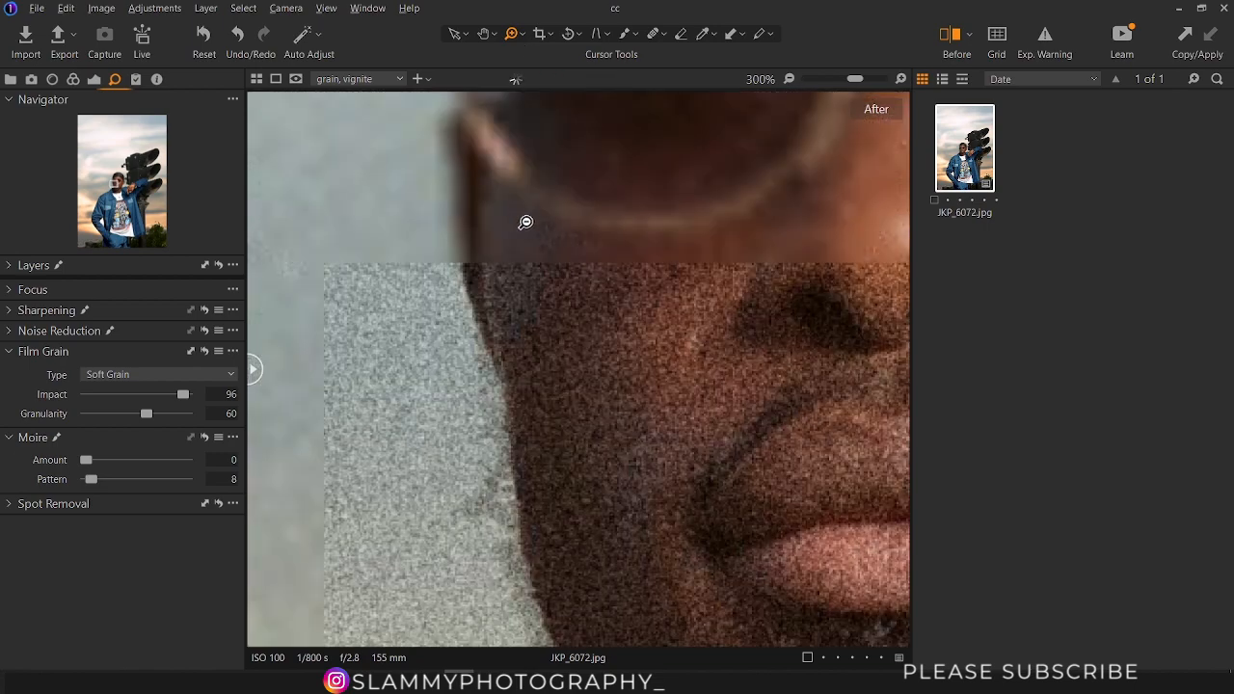
{"action": "left_click", "coordinate": [523, 222], "text": "alt"}
{"action": "left_click", "coordinate": [535, 313], "text": "alt"}
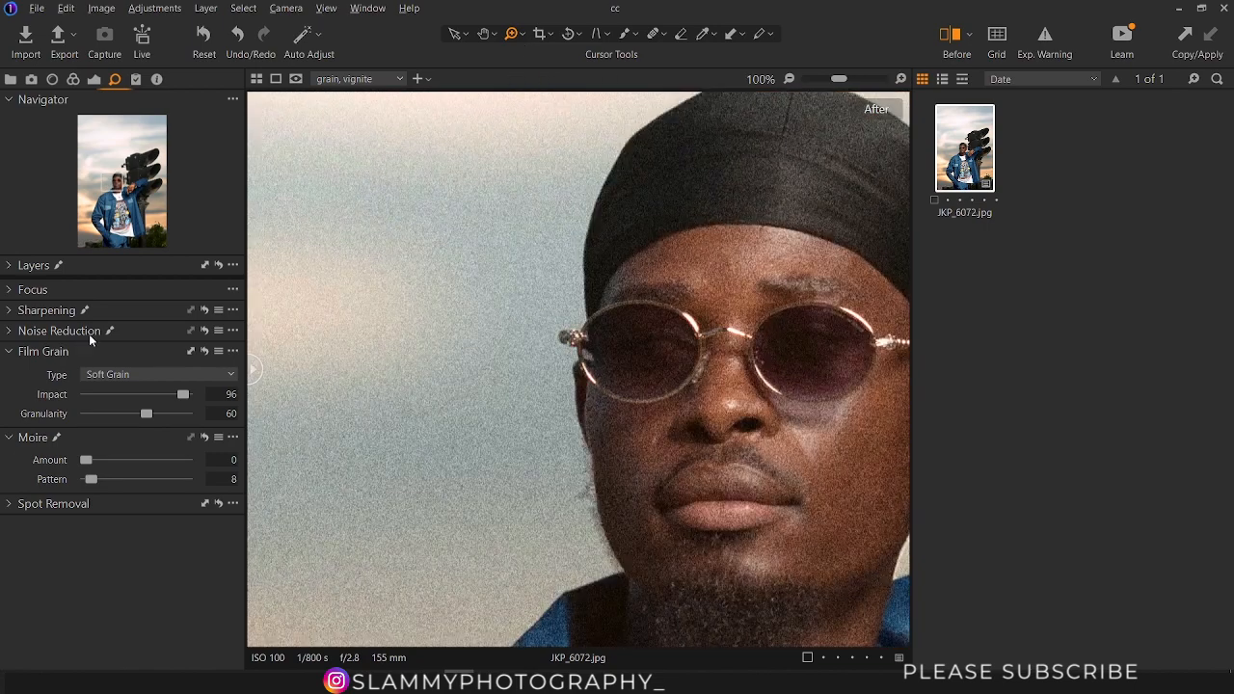
Try Fine Grain film grain at Impact 100 and at a lower Impact
{"action": "left_click_drag", "start_coordinate": [160, 395], "coordinate": [142, 416]}
{"action": "left_click", "coordinate": [146, 376]}
{"action": "left_click", "coordinate": [151, 391]}
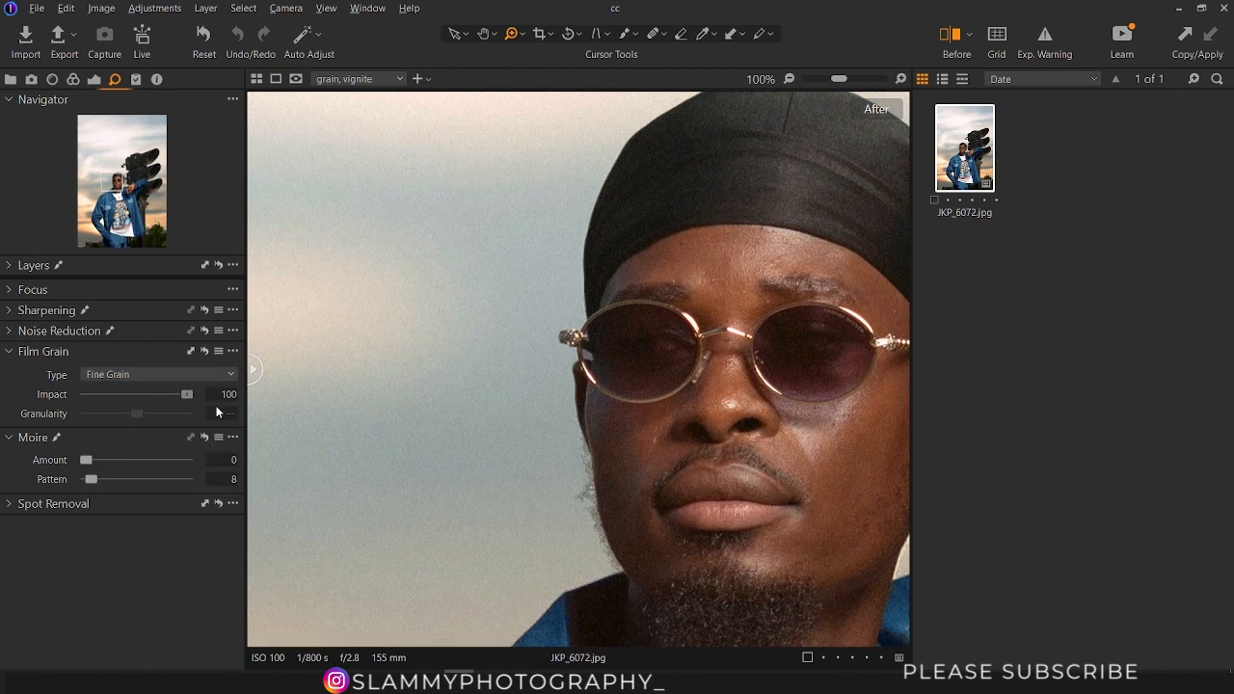
{"action": "left_click_drag", "start_coordinate": [187, 394], "coordinate": [116, 395]}
Set the film grain to Silver Rich with Impact 77 and Granularity 38, and check it on the wider photo
{"action": "left_click", "coordinate": [134, 374]}
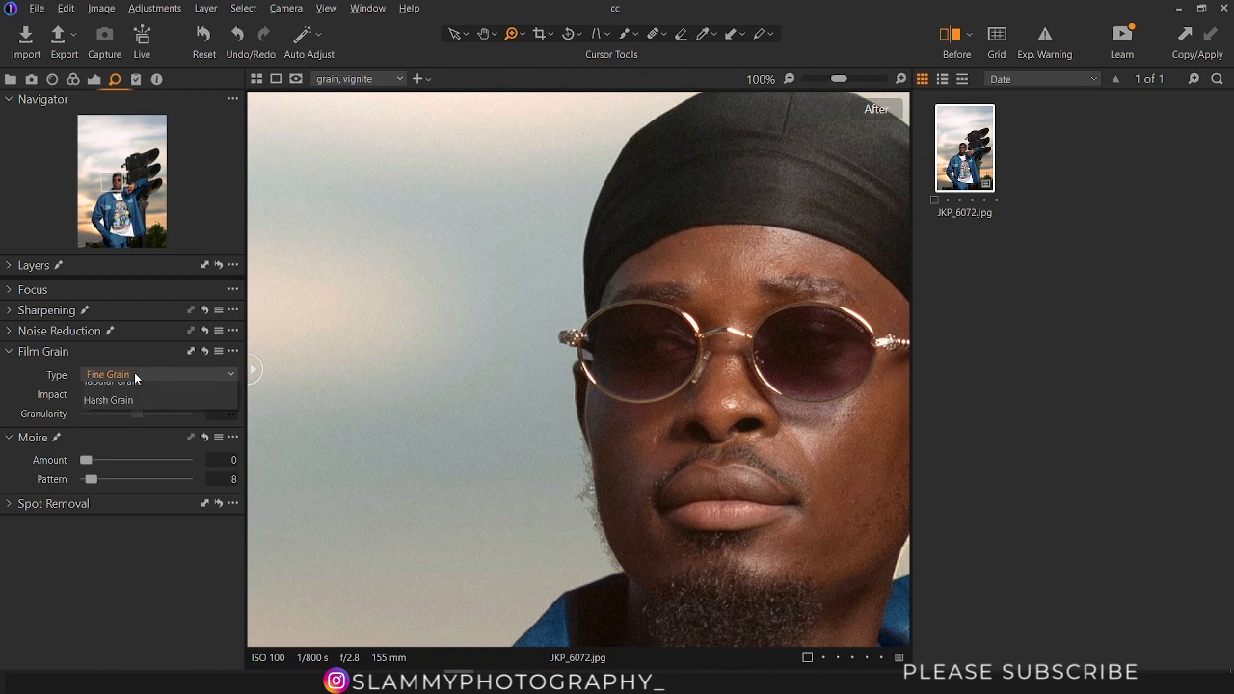
{"action": "left_click", "coordinate": [137, 405]}
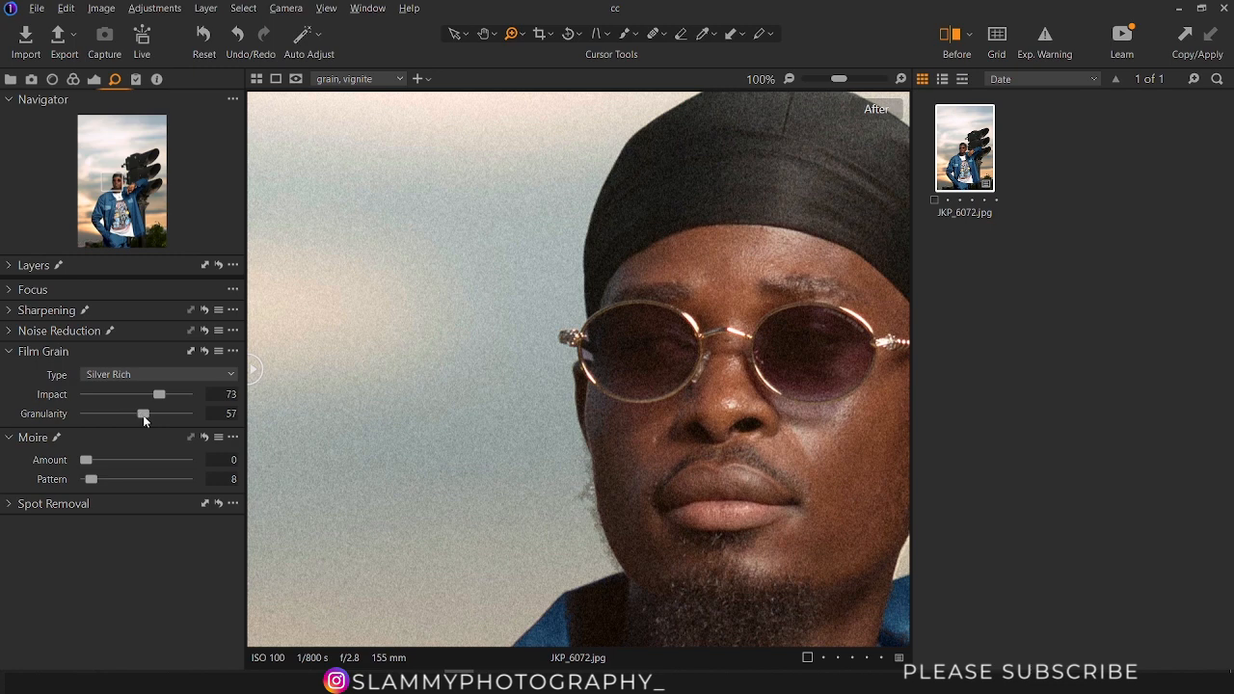
{"action": "mouse_move", "coordinate": [142, 414]}
{"action": "left_mouse_down"}
{"action": "mouse_move", "coordinate": [113, 418]}
{"action": "mouse_move", "coordinate": [134, 417]}
{"action": "mouse_move", "coordinate": [124, 414]}
{"action": "left_mouse_up"}
{"action": "left_click", "coordinate": [514, 418], "text": "alt"}
{"action": "left_click", "coordinate": [523, 432], "text": "alt"}
{"action": "left_click", "coordinate": [519, 431], "text": "alt"}
{"action": "left_click", "coordinate": [519, 432], "text": "alt"}
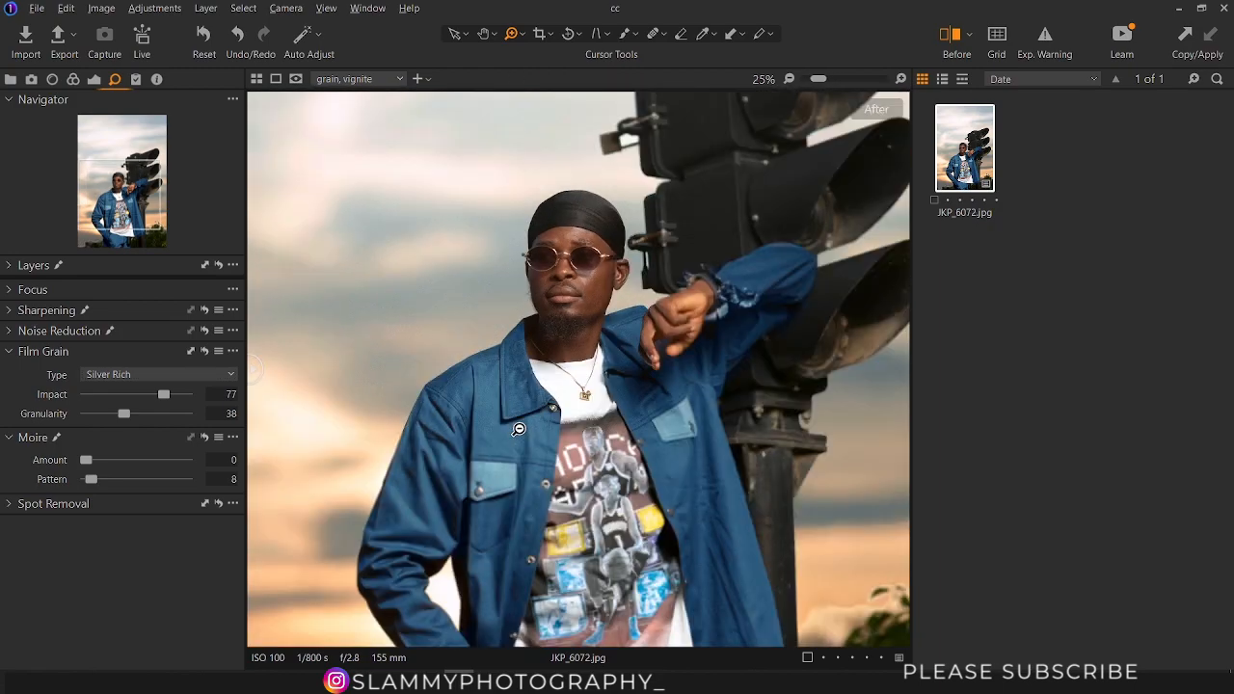
{"action": "left_click", "coordinate": [516, 425], "text": "alt"}
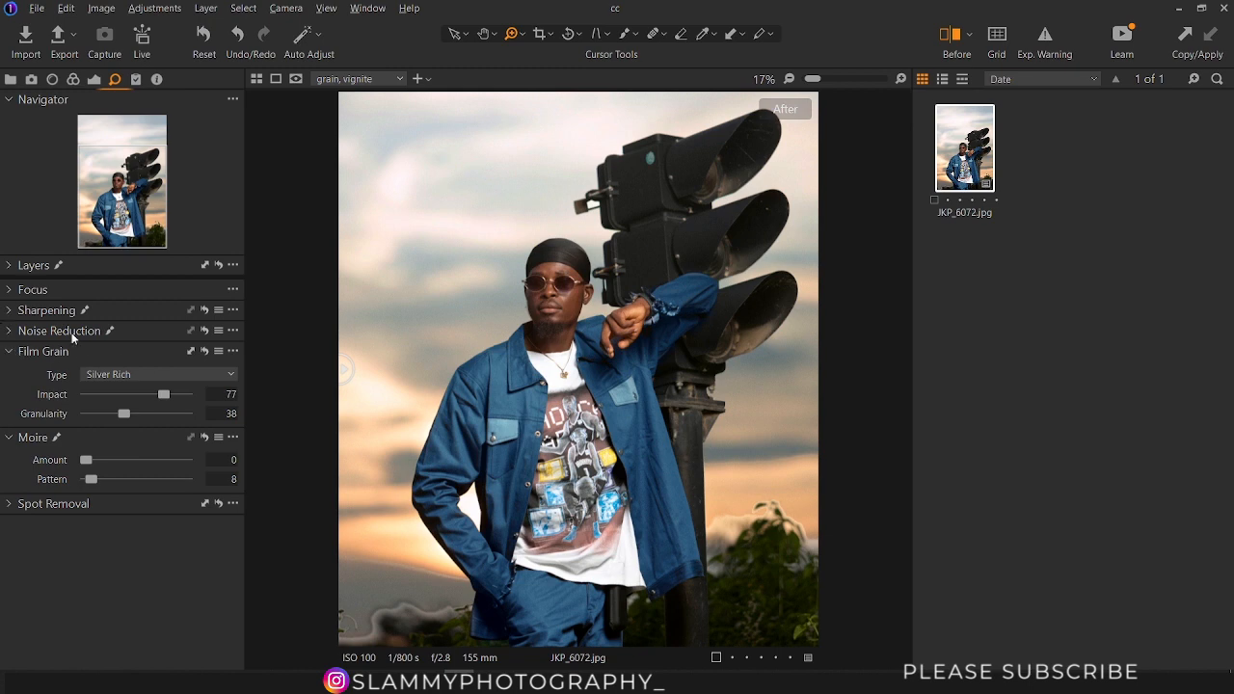
{"action": "left_click", "coordinate": [12, 290]}
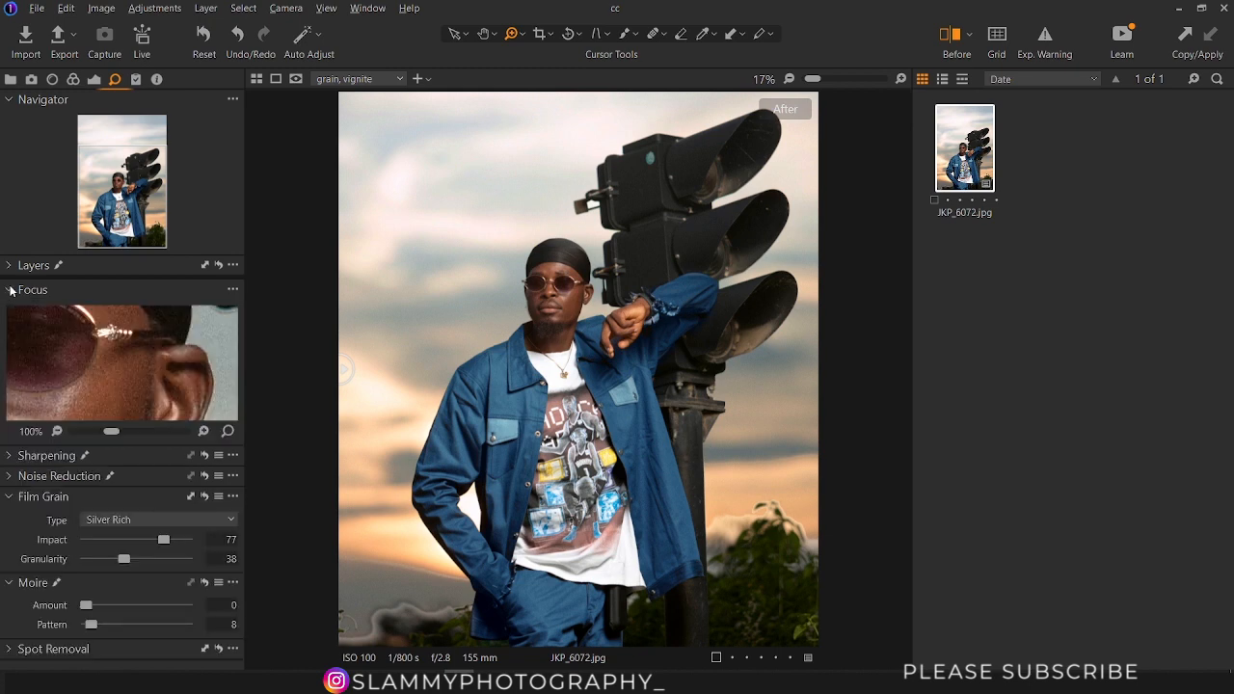
{"action": "left_click", "coordinate": [11, 290]}
{"action": "left_click", "coordinate": [9, 352]}
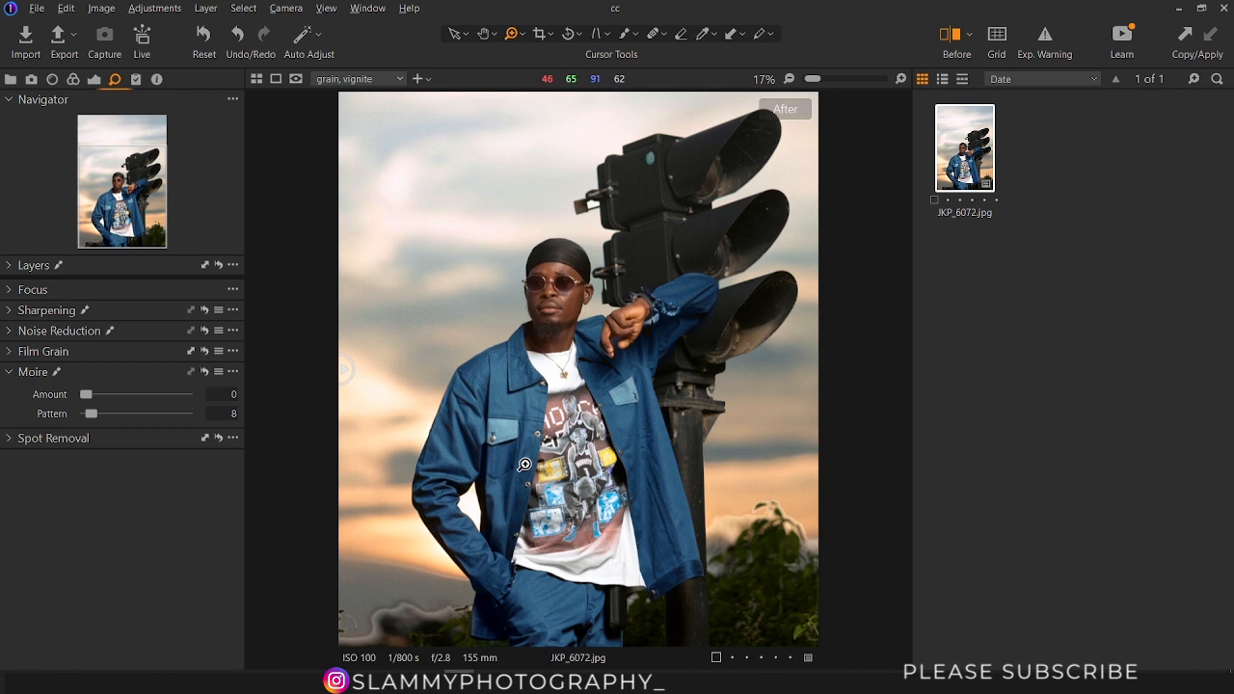
{"action": "left_click", "coordinate": [9, 290]}
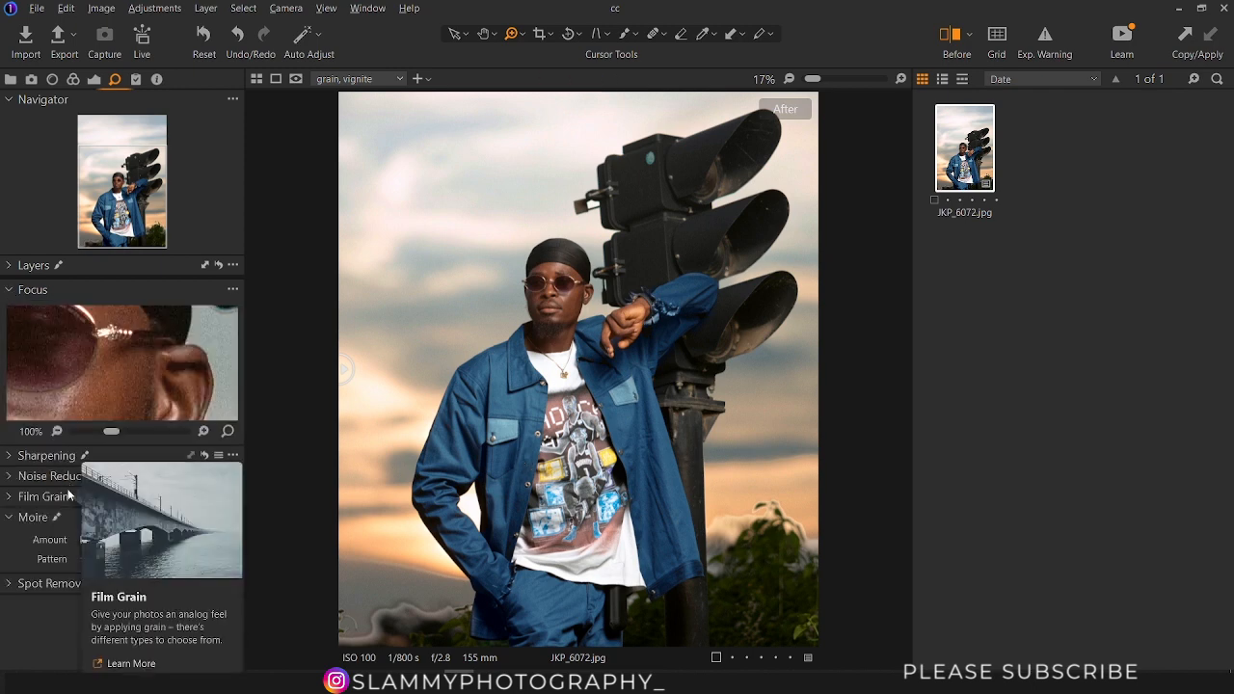
{"action": "left_click", "coordinate": [15, 292]}
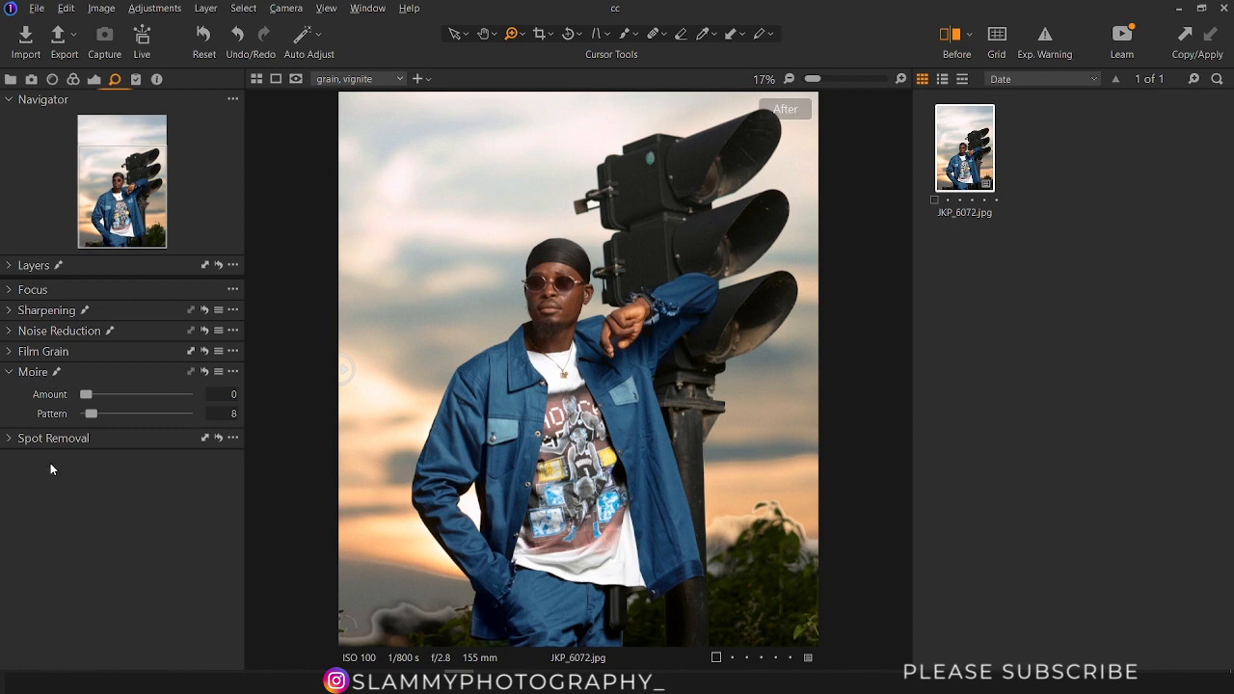
Add the Vignetting tool to the Details tools
{"action": "right_click", "coordinate": [88, 513]}
{"action": "mouse_move", "coordinate": [144, 527]}
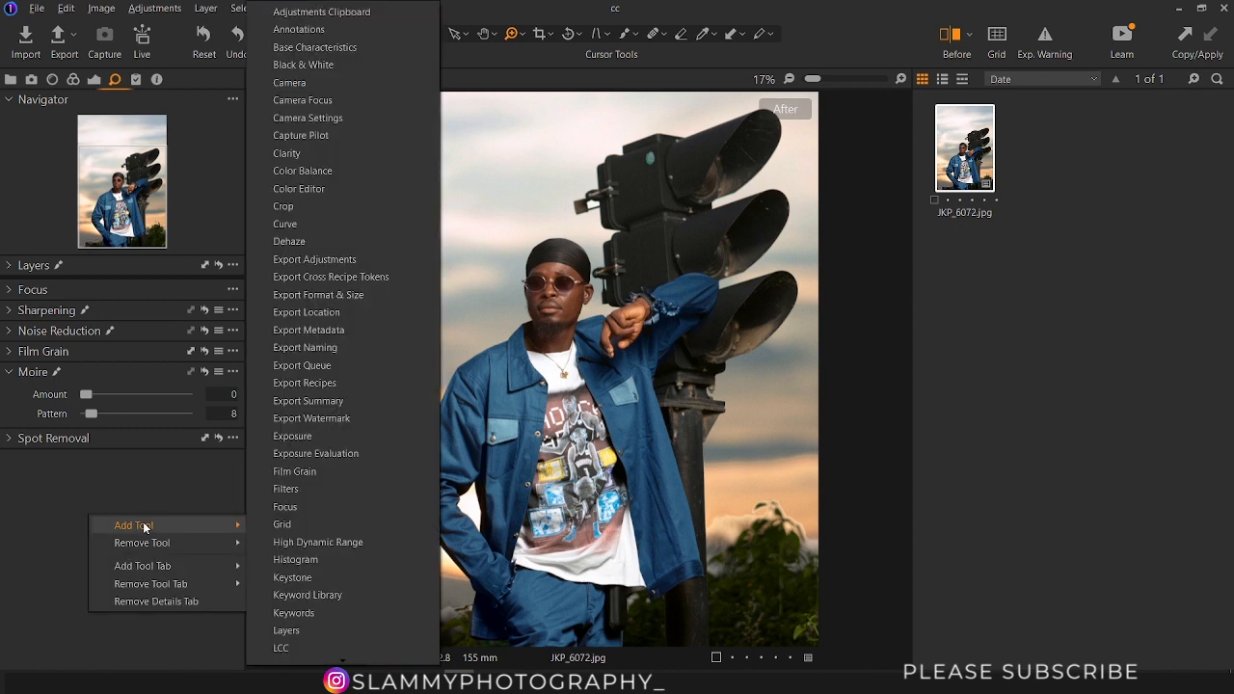
{"action": "scroll", "coordinate": [289, 593], "scroll_direction": "down", "scroll_amount": 7}
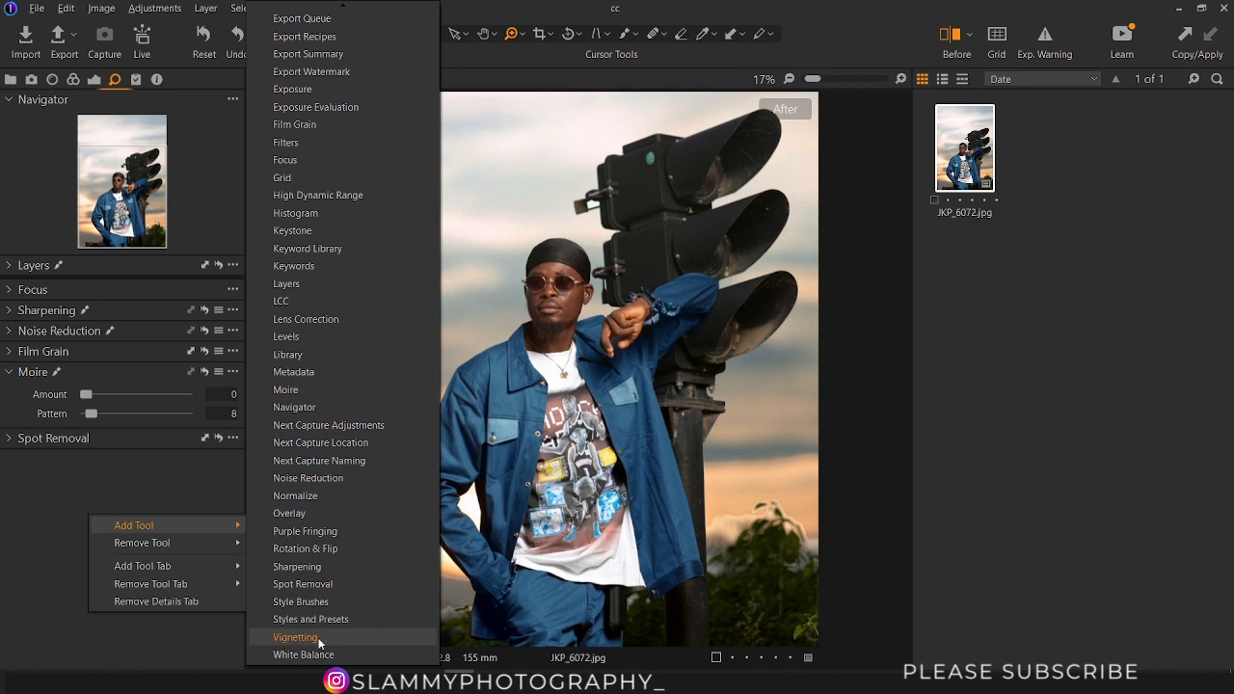
{"action": "left_click", "coordinate": [329, 643]}
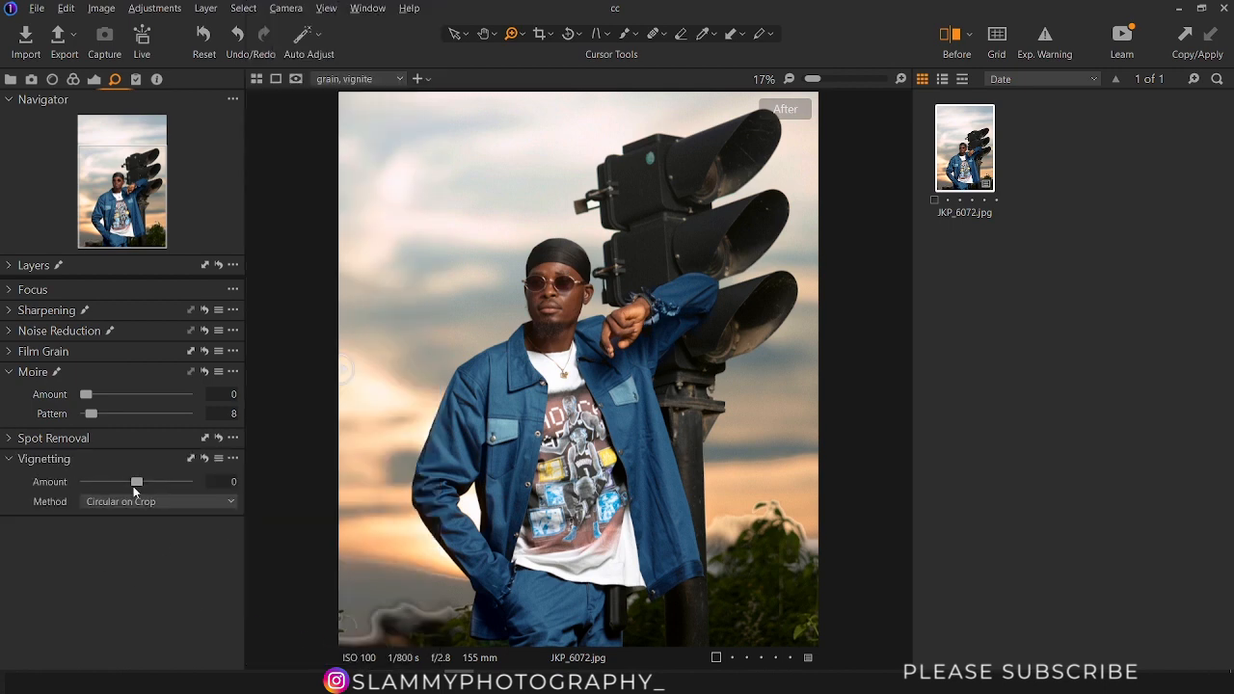
Try Vignetting amounts of -0.61 and -0.92, settle on -0.1, and compare the photo before and after
{"action": "mouse_move", "coordinate": [136, 481]}
{"action": "left_mouse_down"}
{"action": "mouse_move", "coordinate": [204, 491]}
{"action": "mouse_move", "coordinate": [81, 487]}
{"action": "mouse_move", "coordinate": [110, 482]}
{"action": "mouse_move", "coordinate": [133, 501]}
{"action": "left_mouse_up"}
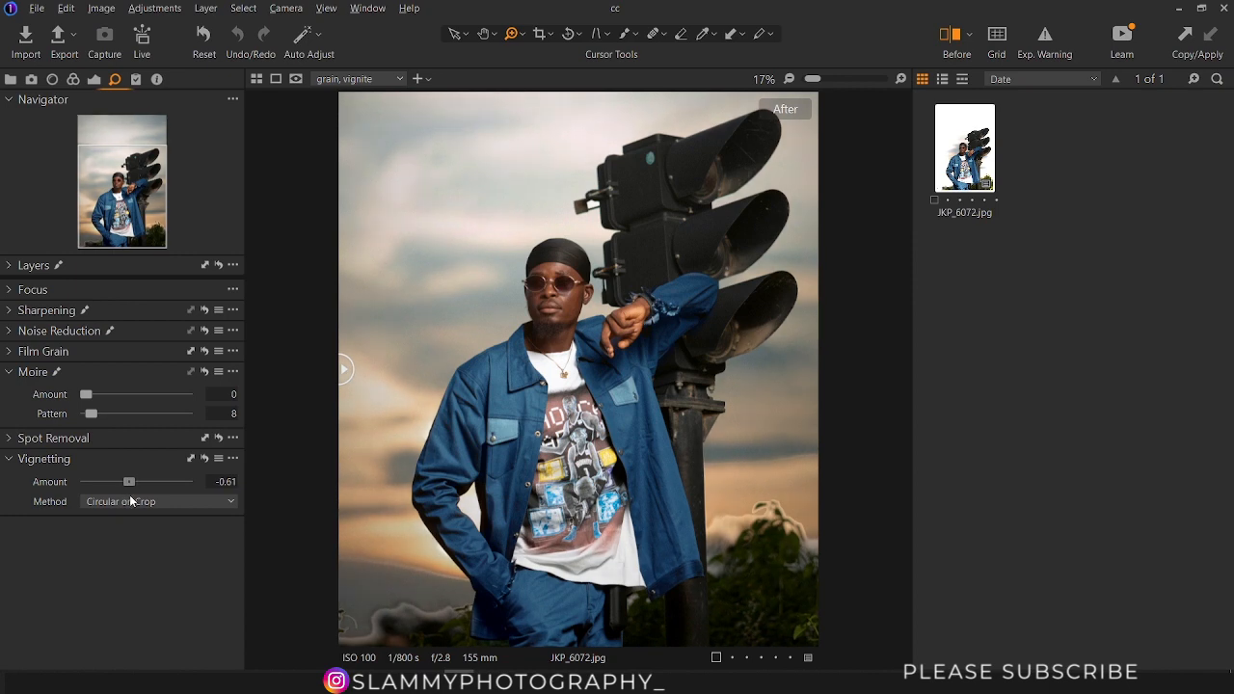
{"action": "left_click_drag", "start_coordinate": [131, 482], "coordinate": [124, 481]}
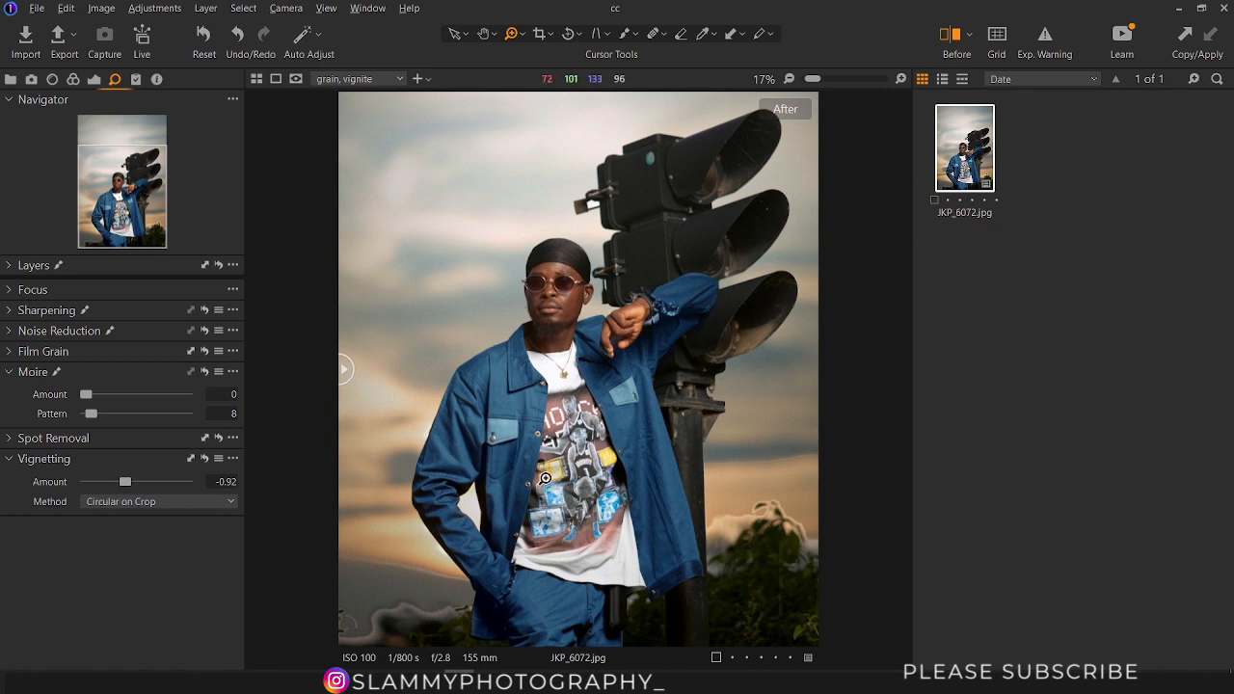
{"action": "left_click", "coordinate": [133, 484]}
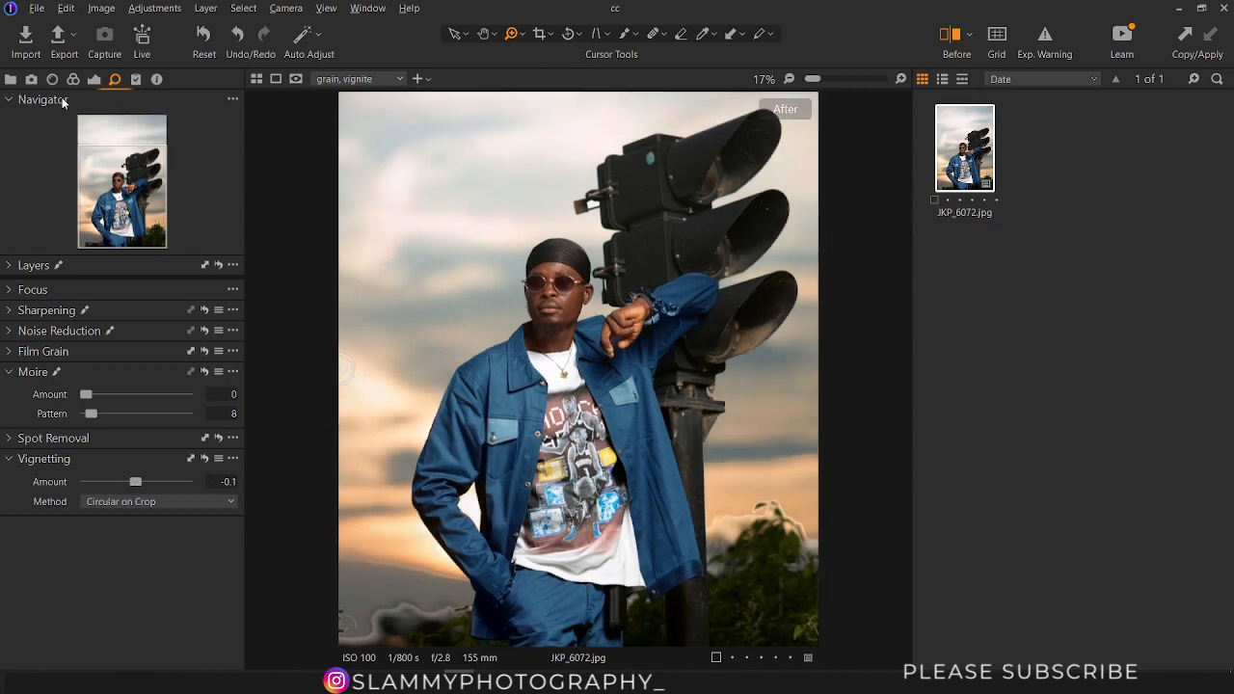
{"action": "left_click", "coordinate": [93, 80]}
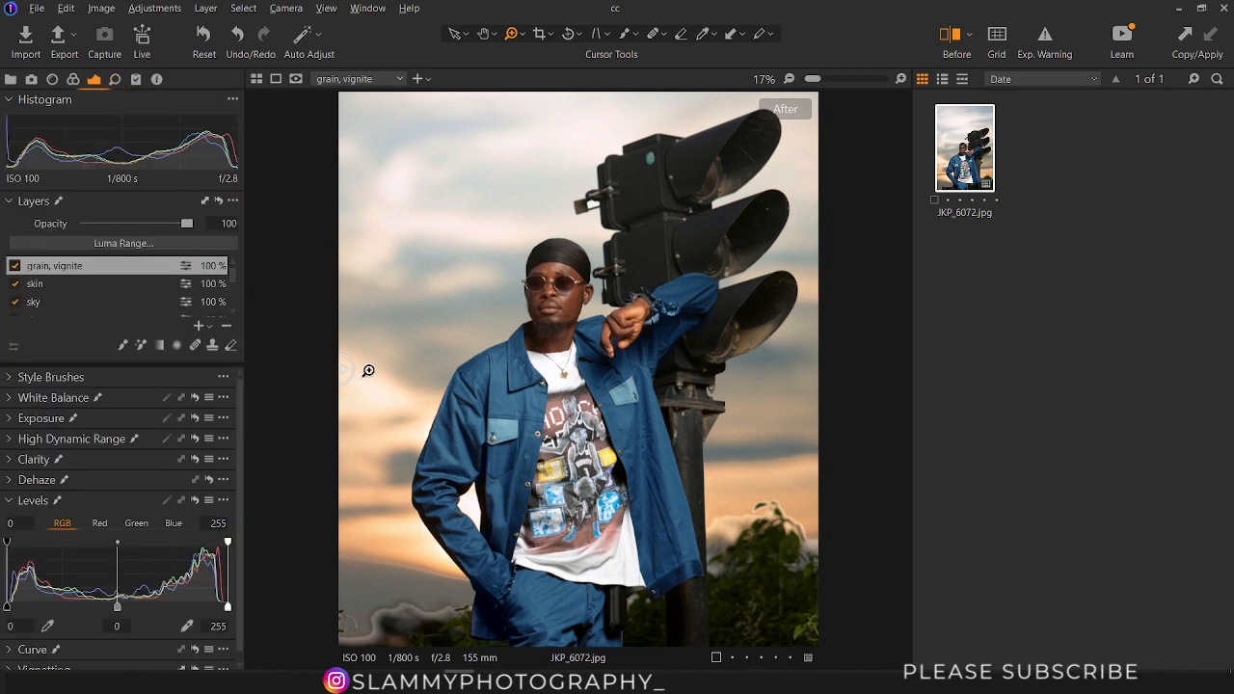
{"action": "left_click_drag", "start_coordinate": [345, 372], "coordinate": [287, 438]}
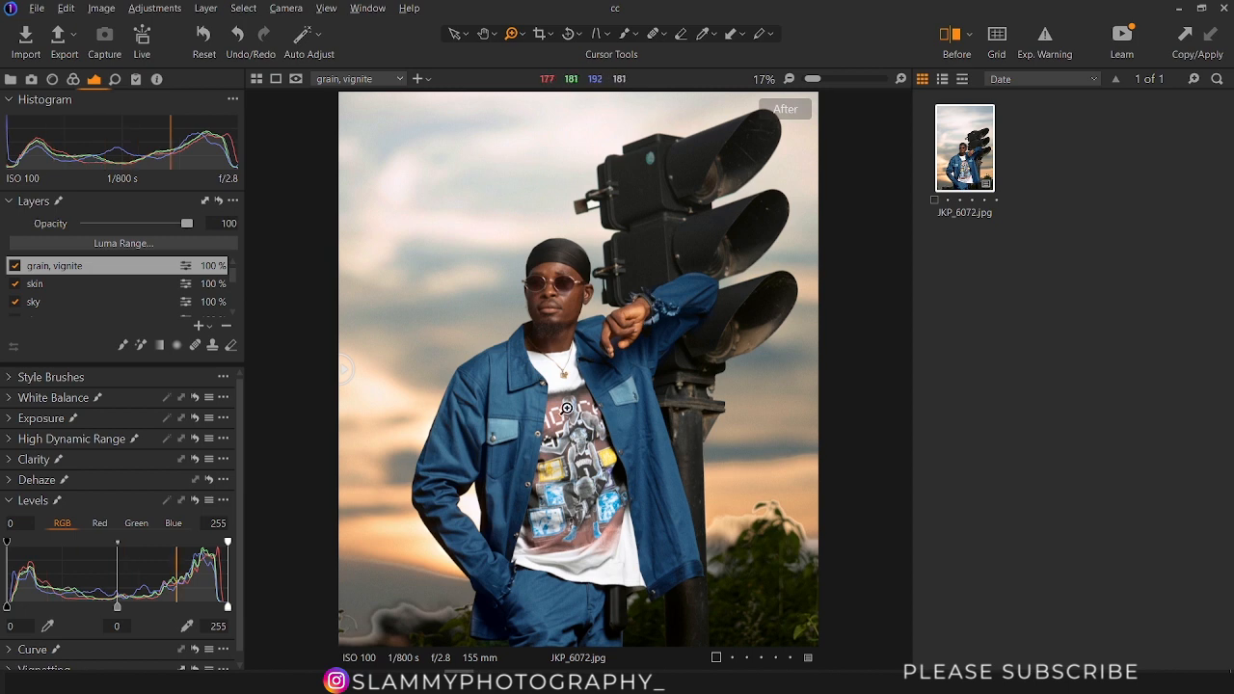
Switch to Photoshop and select the man's denim jacket and trousers with the Quick Selection tool
{"action": "scroll", "coordinate": [544, 414], "scroll_direction": "down", "scroll_amount": 1}
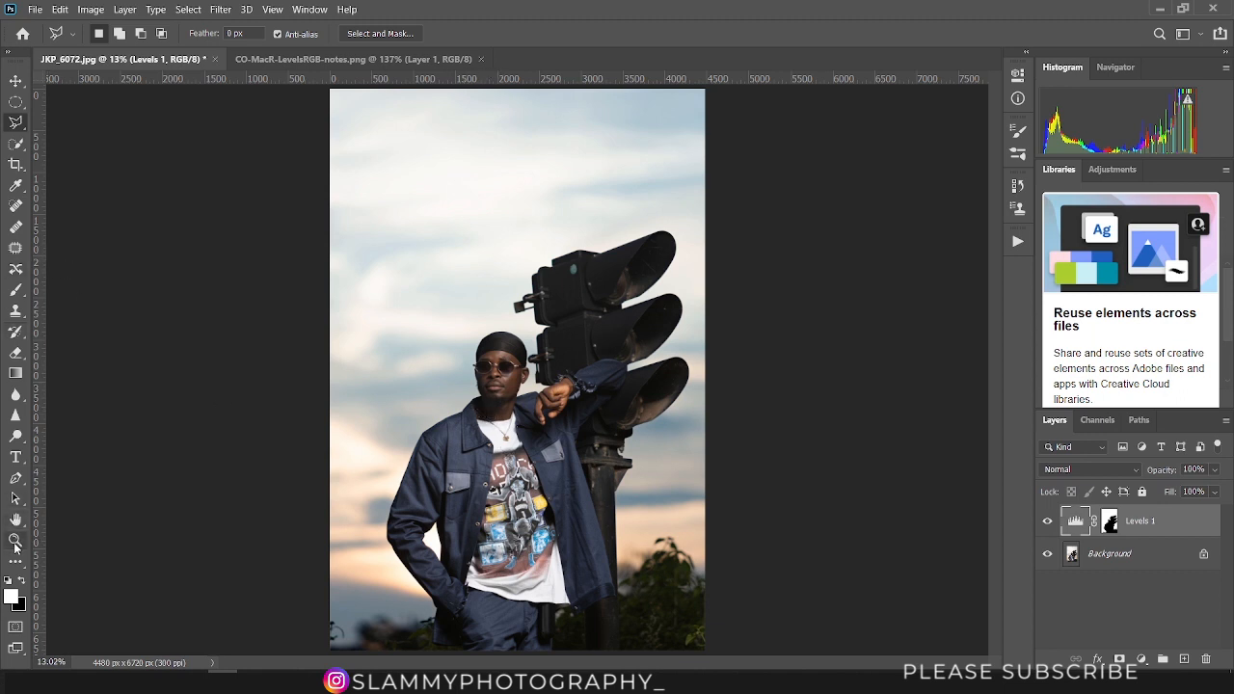
{"action": "left_click", "coordinate": [16, 477]}
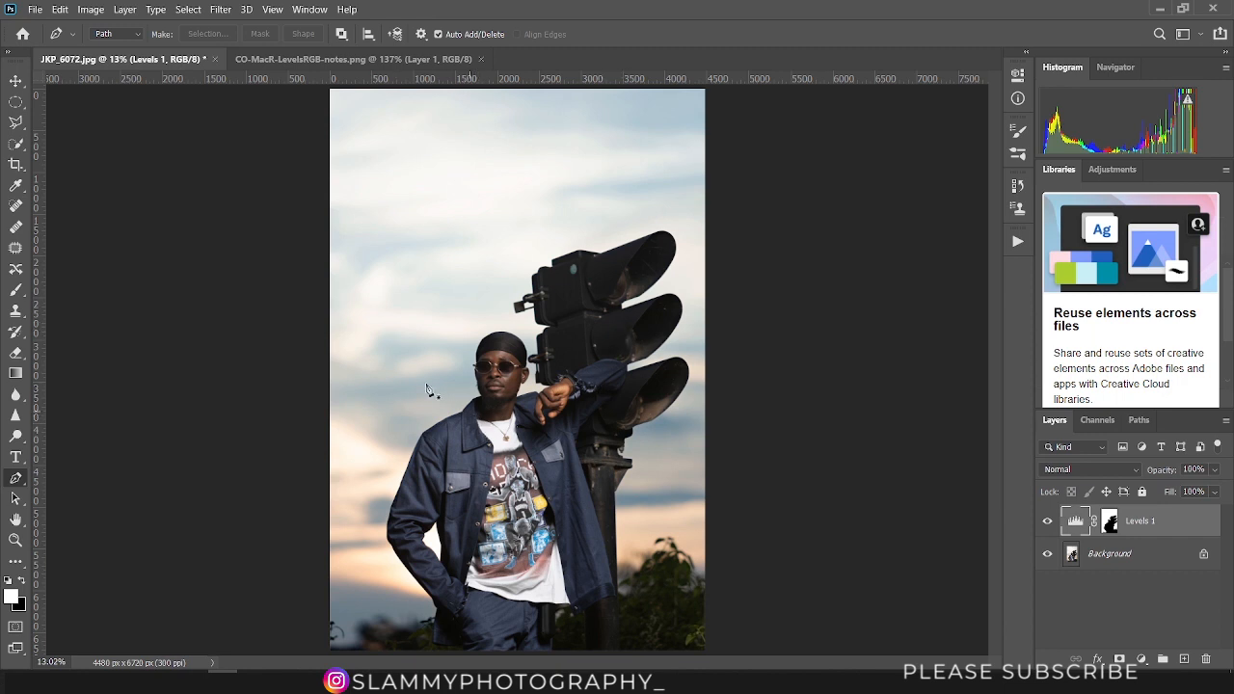
{"action": "left_click", "coordinate": [15, 142]}
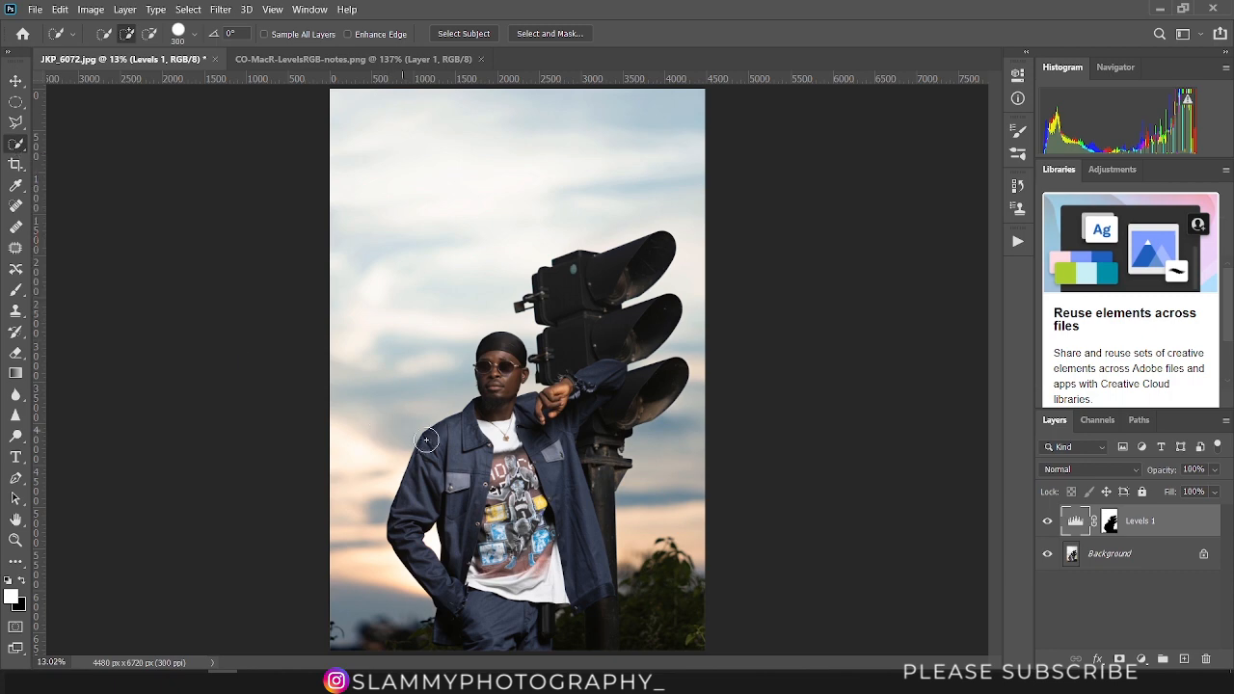
{"action": "mouse_move", "coordinate": [443, 472]}
{"action": "left_mouse_down"}
{"action": "mouse_move", "coordinate": [438, 528]}
{"action": "mouse_move", "coordinate": [461, 617]}
{"action": "mouse_move", "coordinate": [511, 631]}
{"action": "mouse_move", "coordinate": [547, 617]}
{"action": "left_mouse_up"}
{"action": "mouse_move", "coordinate": [586, 557]}
{"action": "left_mouse_down"}
{"action": "mouse_move", "coordinate": [563, 475]}
{"action": "mouse_move", "coordinate": [587, 420]}
{"action": "mouse_move", "coordinate": [541, 430]}
{"action": "left_mouse_up"}
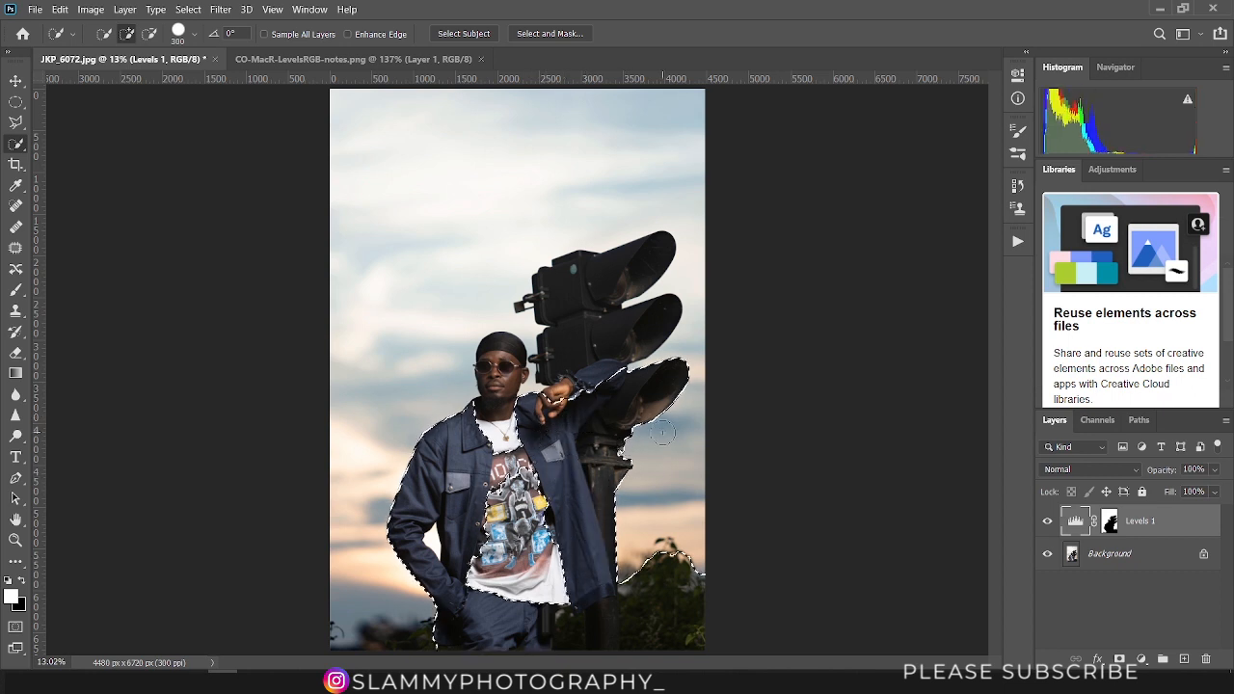
Subtract the traffic light, its pole and the bushes from the outfit selection
{"action": "left_click_drag", "start_coordinate": [663, 391], "coordinate": [629, 424], "text": "alt"}
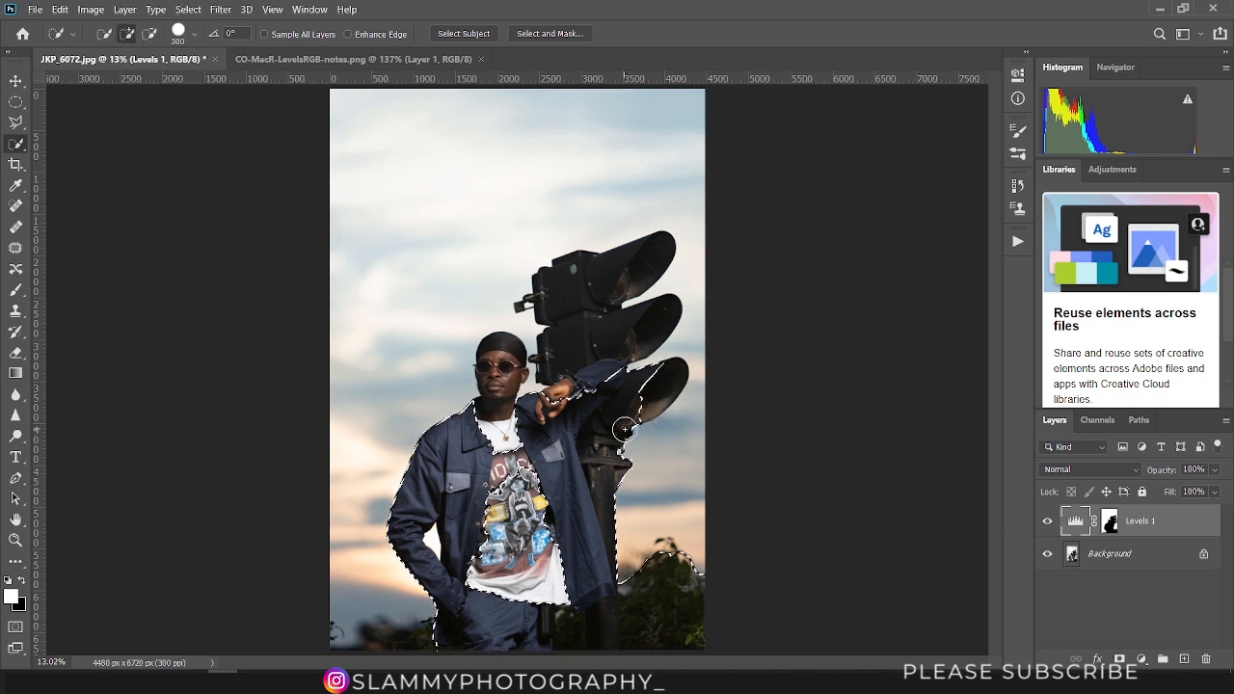
{"action": "left_click", "coordinate": [623, 431], "text": "alt"}
{"action": "left_click", "coordinate": [651, 616], "text": "alt"}
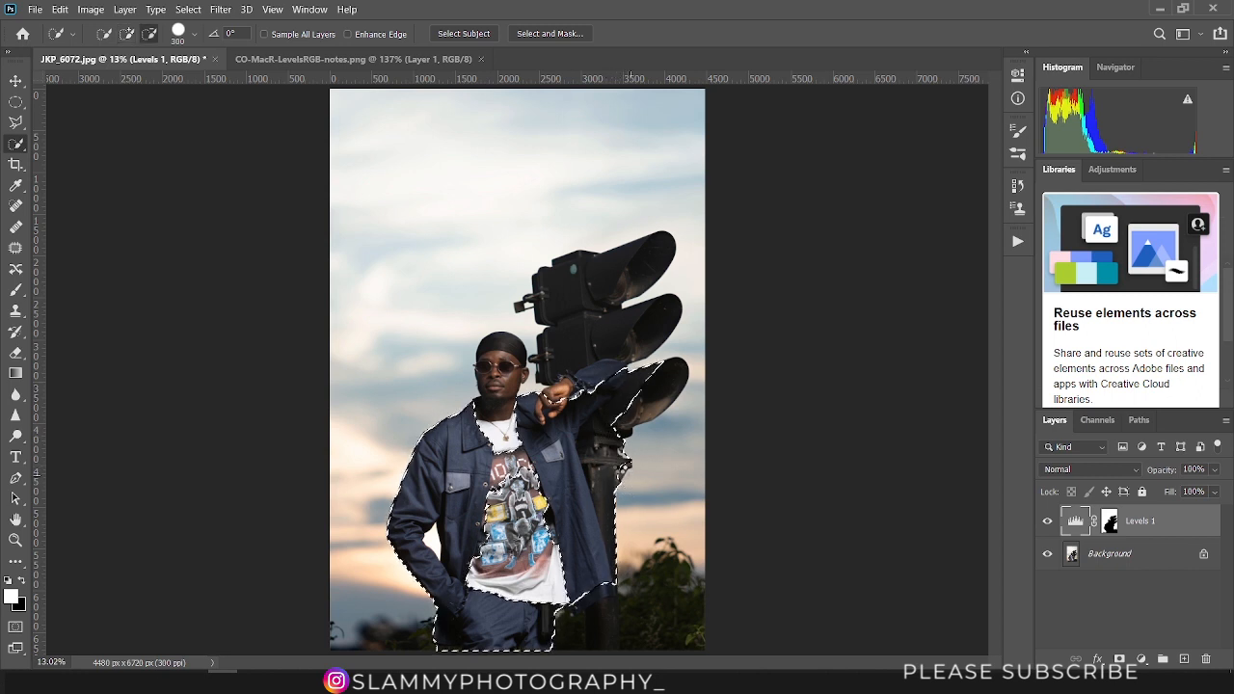
{"action": "left_click_drag", "start_coordinate": [626, 470], "coordinate": [606, 428]}
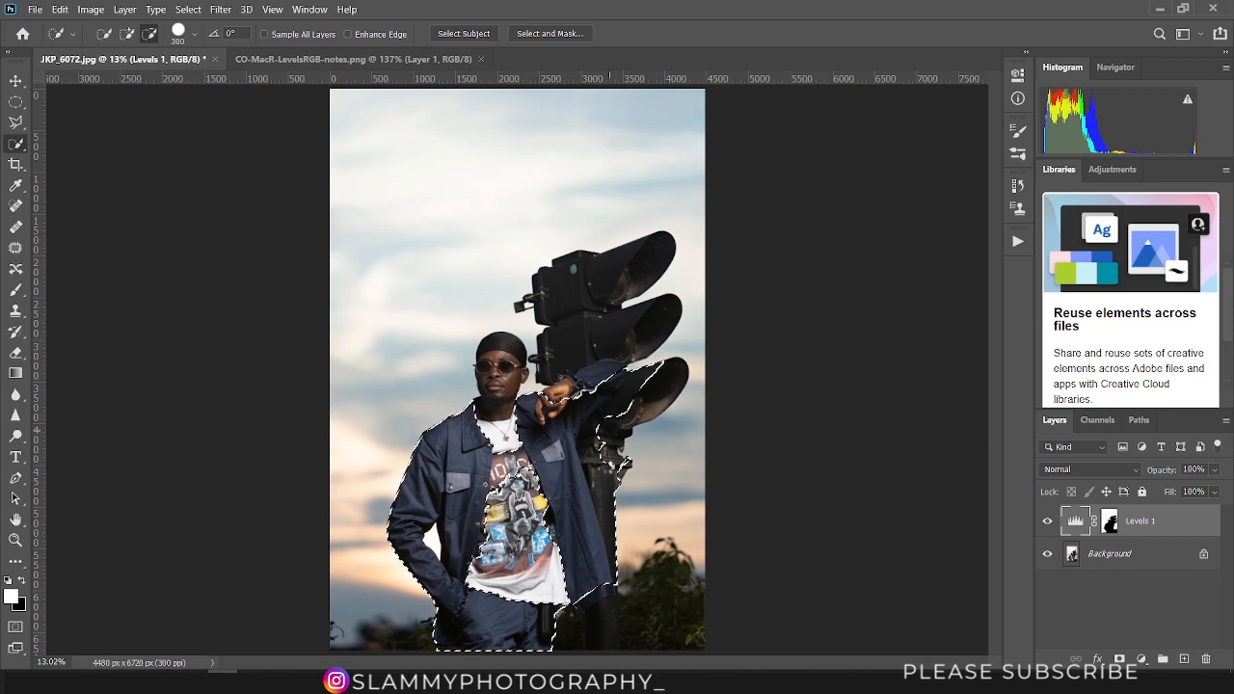
Delete the existing Levels 1 layer and add a new Levels adjustment layer masked to the outfit selection
{"action": "left_click_drag", "start_coordinate": [1162, 551], "coordinate": [1205, 658]}
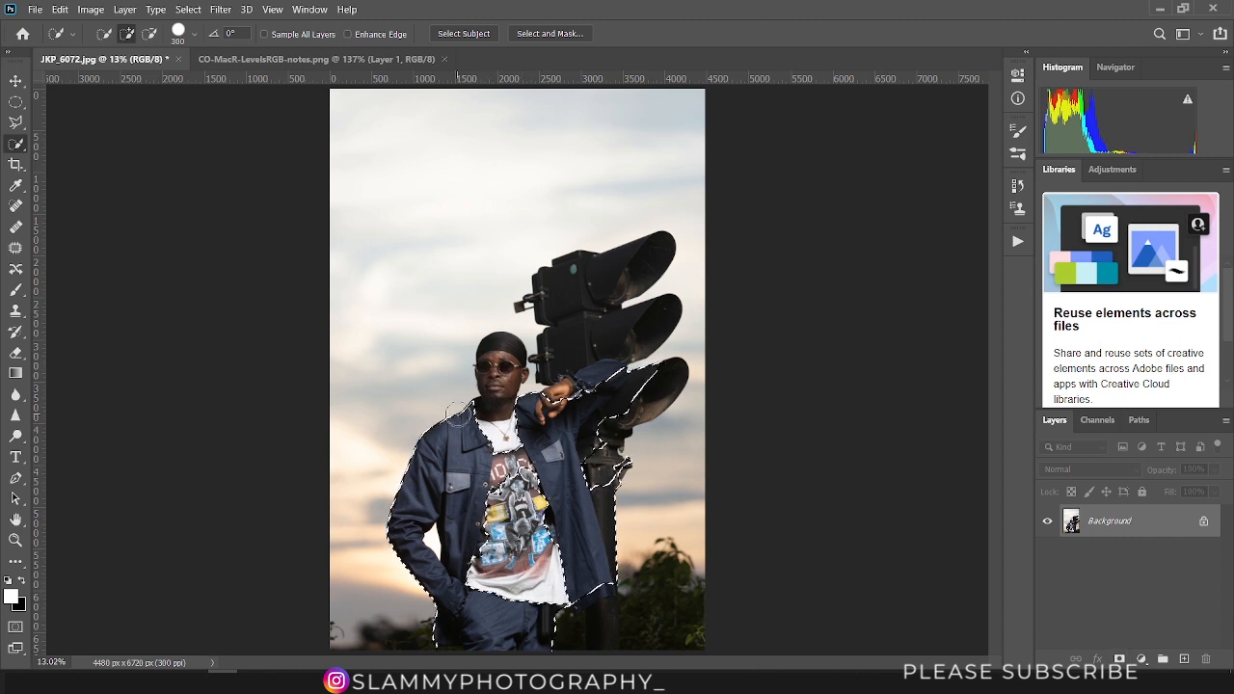
{"action": "left_click", "coordinate": [517, 411]}
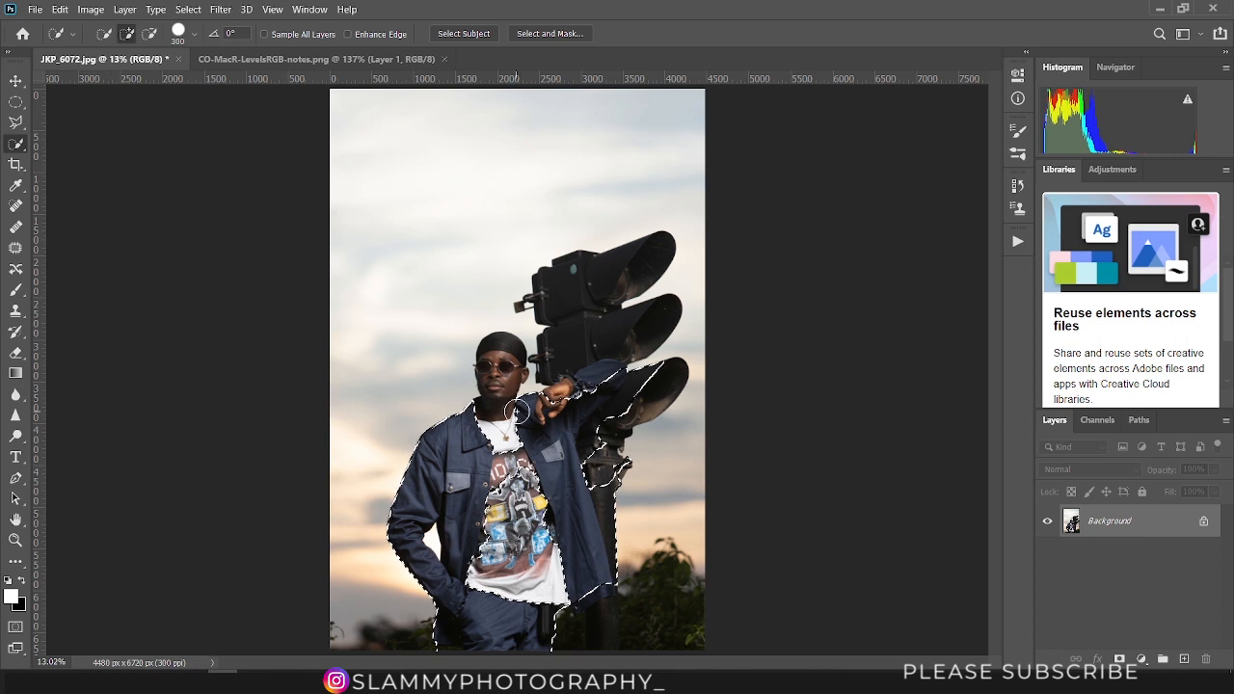
{"action": "left_click", "coordinate": [530, 479]}
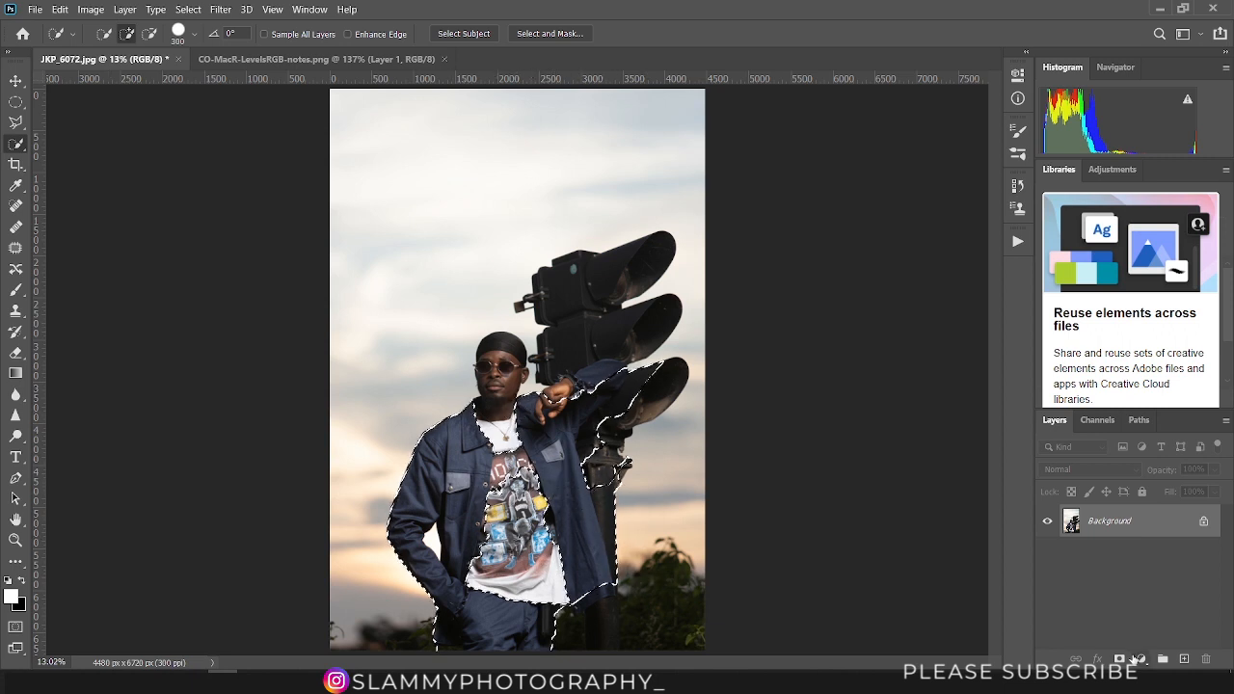
{"action": "left_click", "coordinate": [1137, 658]}
{"action": "left_click", "coordinate": [1120, 451]}
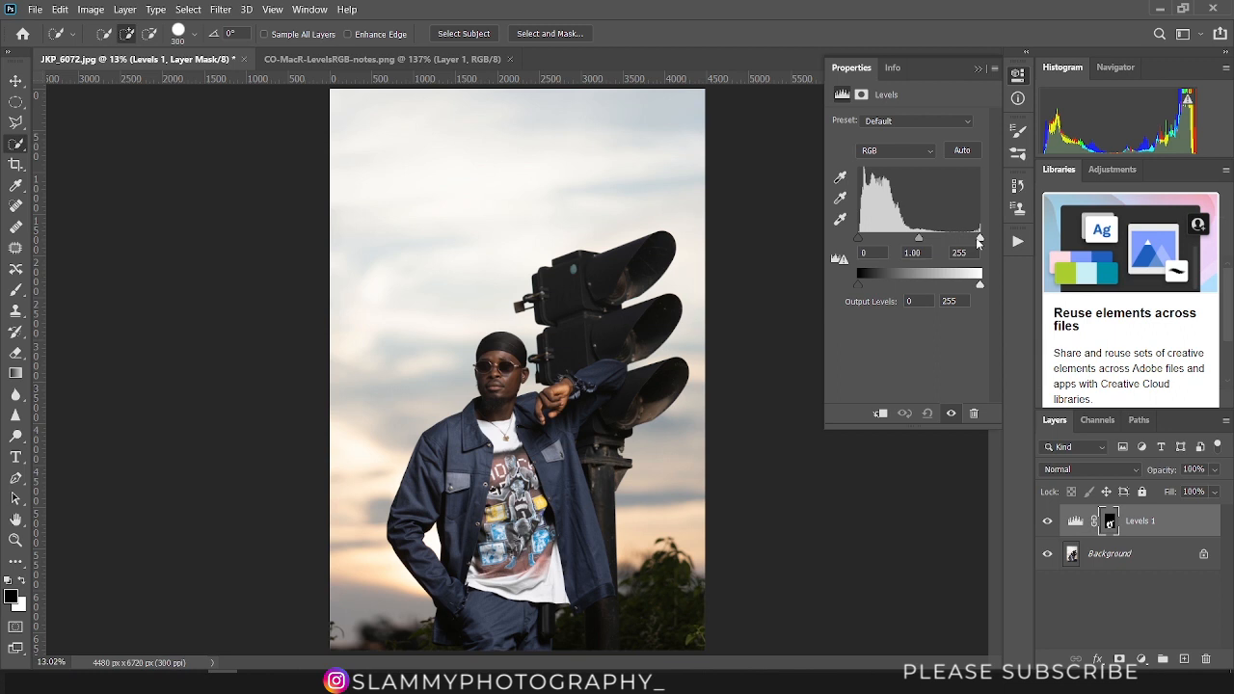
Set the outfit's RGB input levels to black 15, midtone 1.32 and white 245
{"action": "mouse_move", "coordinate": [979, 241]}
{"action": "left_mouse_down"}
{"action": "mouse_move", "coordinate": [966, 243]}
{"action": "mouse_move", "coordinate": [991, 249]}
{"action": "left_mouse_up"}
{"action": "left_click_drag", "start_coordinate": [857, 238], "coordinate": [860, 238]}
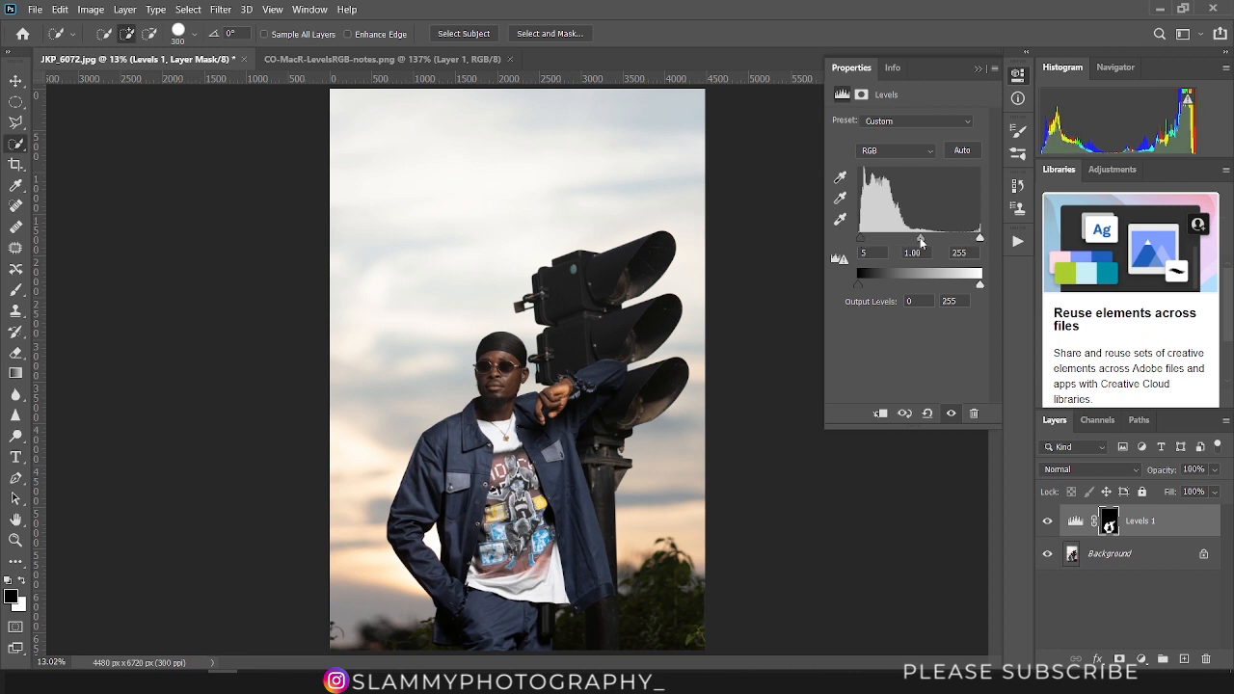
{"action": "left_click_drag", "start_coordinate": [918, 239], "coordinate": [904, 239]}
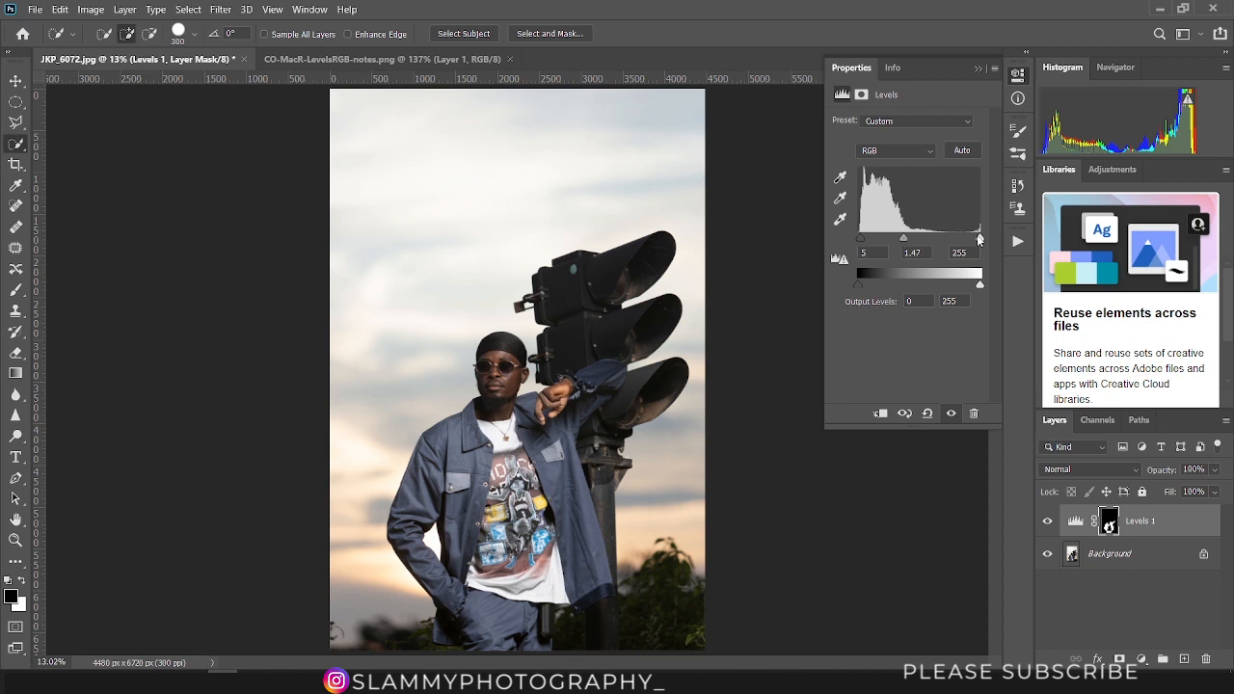
{"action": "left_click_drag", "start_coordinate": [979, 238], "coordinate": [976, 239]}
{"action": "left_click_drag", "start_coordinate": [899, 239], "coordinate": [866, 242]}
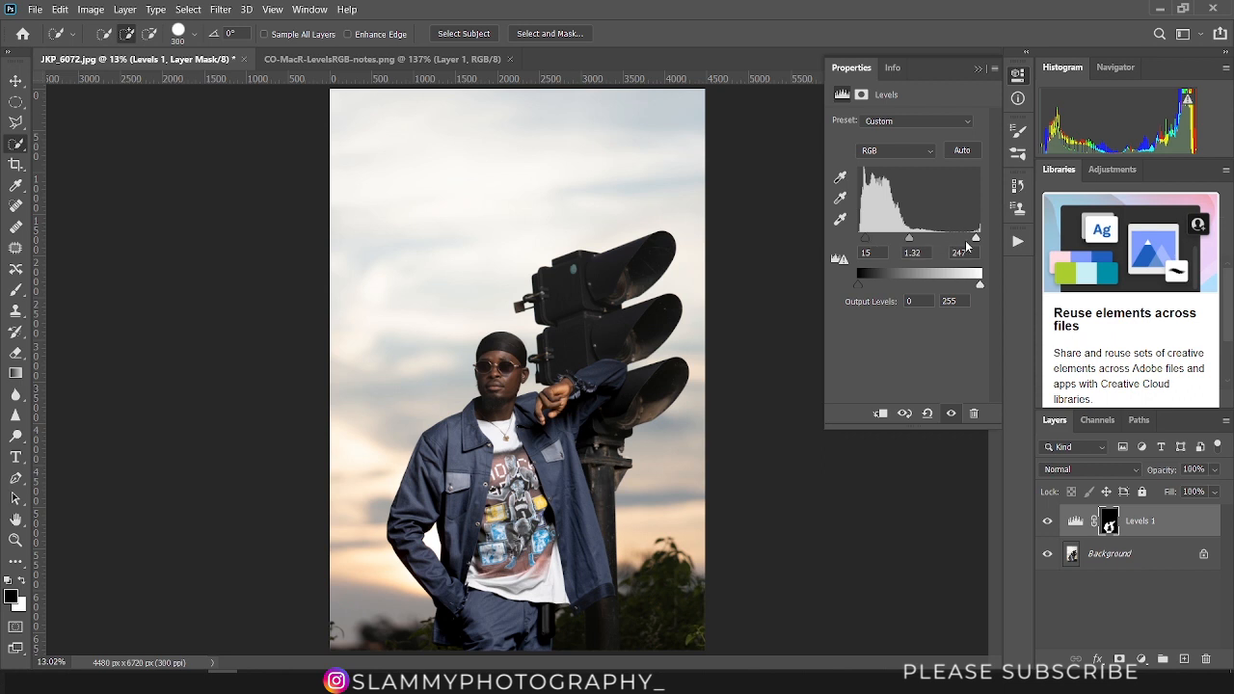
{"action": "left_click_drag", "start_coordinate": [976, 239], "coordinate": [974, 239]}
{"action": "left_click_drag", "start_coordinate": [907, 429], "coordinate": [907, 496]}
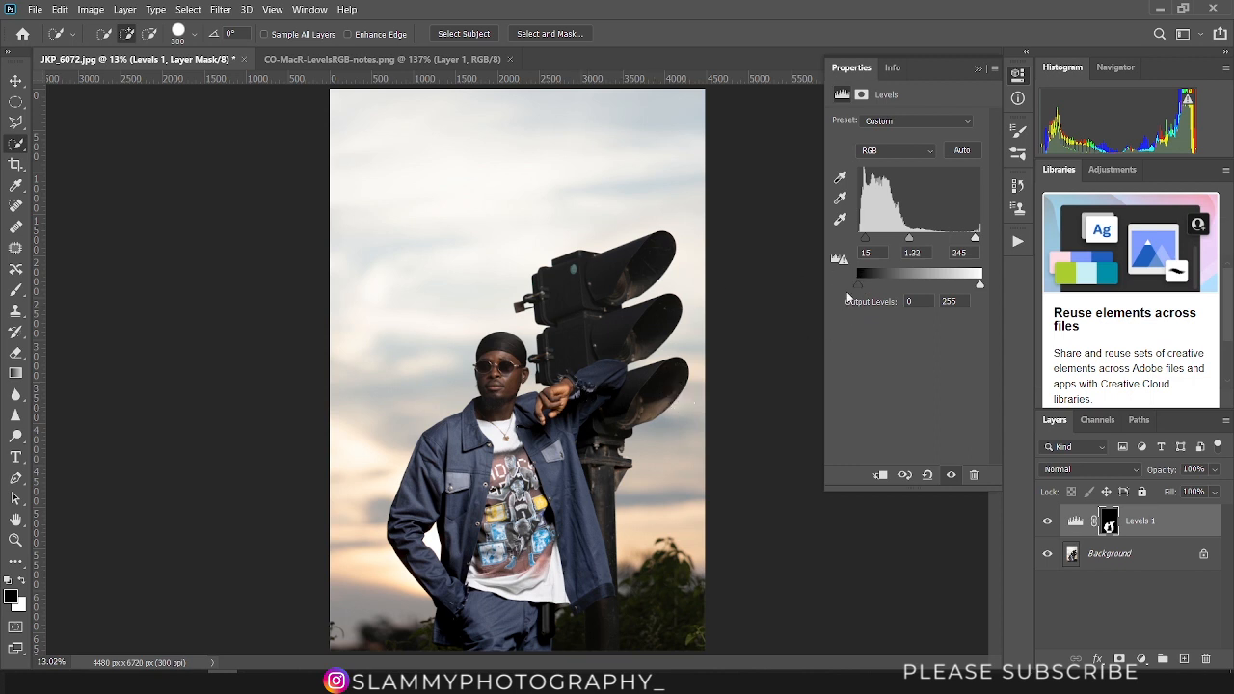
Raise the outfit's RGB black input level to 25, try a white level of 193, and settle on 226
{"action": "mouse_move", "coordinate": [856, 283]}
{"action": "left_mouse_down"}
{"action": "mouse_move", "coordinate": [890, 286]}
{"action": "mouse_move", "coordinate": [843, 285]}
{"action": "left_mouse_up"}
{"action": "left_click_drag", "start_coordinate": [864, 238], "coordinate": [857, 287]}
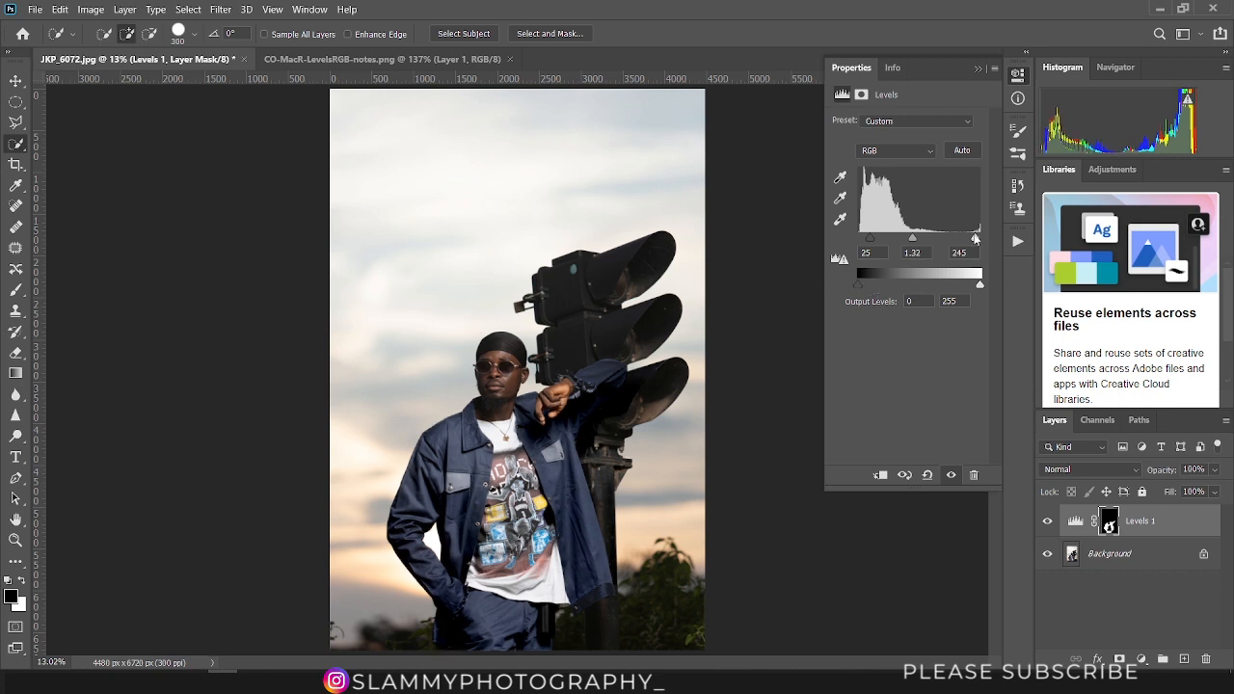
{"action": "left_click_drag", "start_coordinate": [974, 238], "coordinate": [951, 243]}
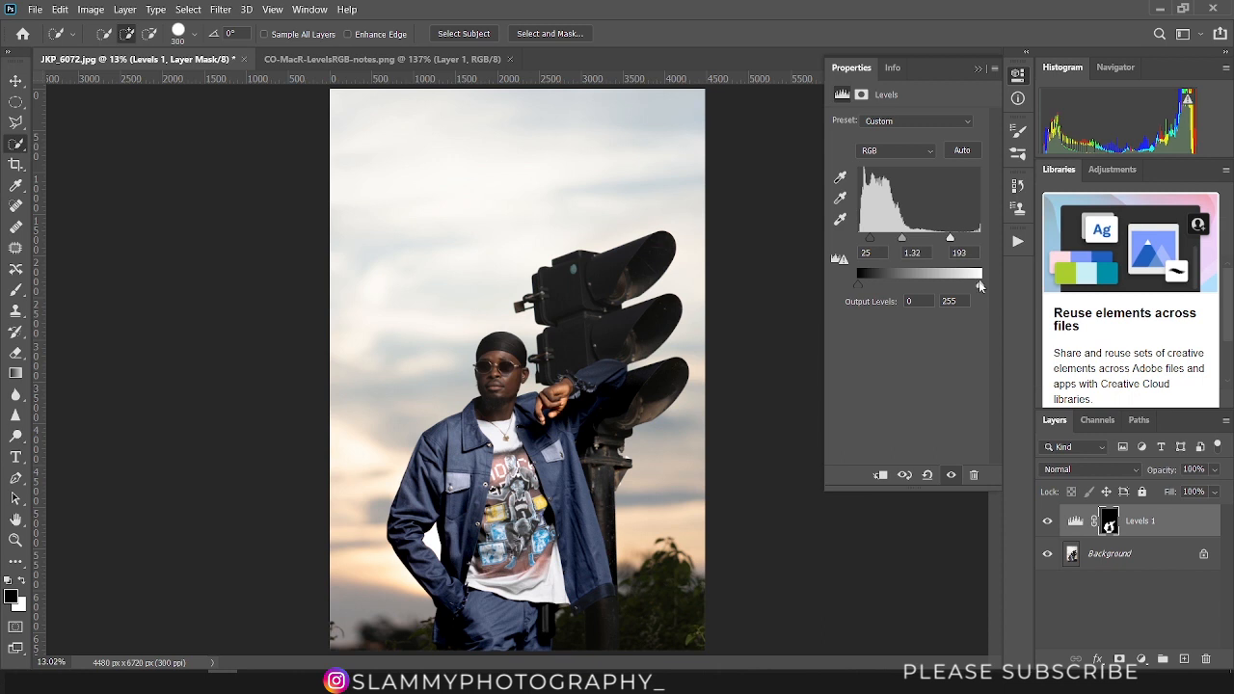
{"action": "mouse_move", "coordinate": [979, 286]}
{"action": "left_mouse_down"}
{"action": "mouse_move", "coordinate": [915, 287]}
{"action": "mouse_move", "coordinate": [981, 285]}
{"action": "left_mouse_up"}
{"action": "left_click_drag", "start_coordinate": [950, 237], "coordinate": [966, 237]}
Try a Red channel midtone of 1.27 on the outfit's Levels layer
{"action": "left_click", "coordinate": [889, 153]}
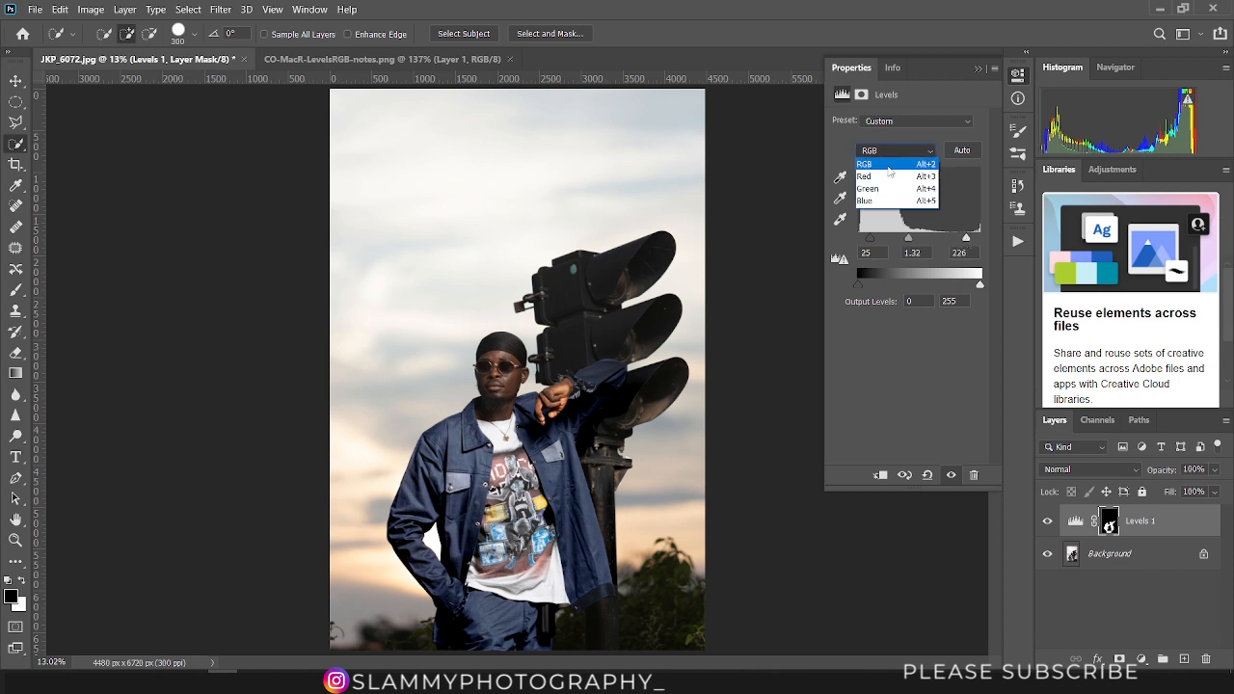
{"action": "left_click", "coordinate": [872, 176]}
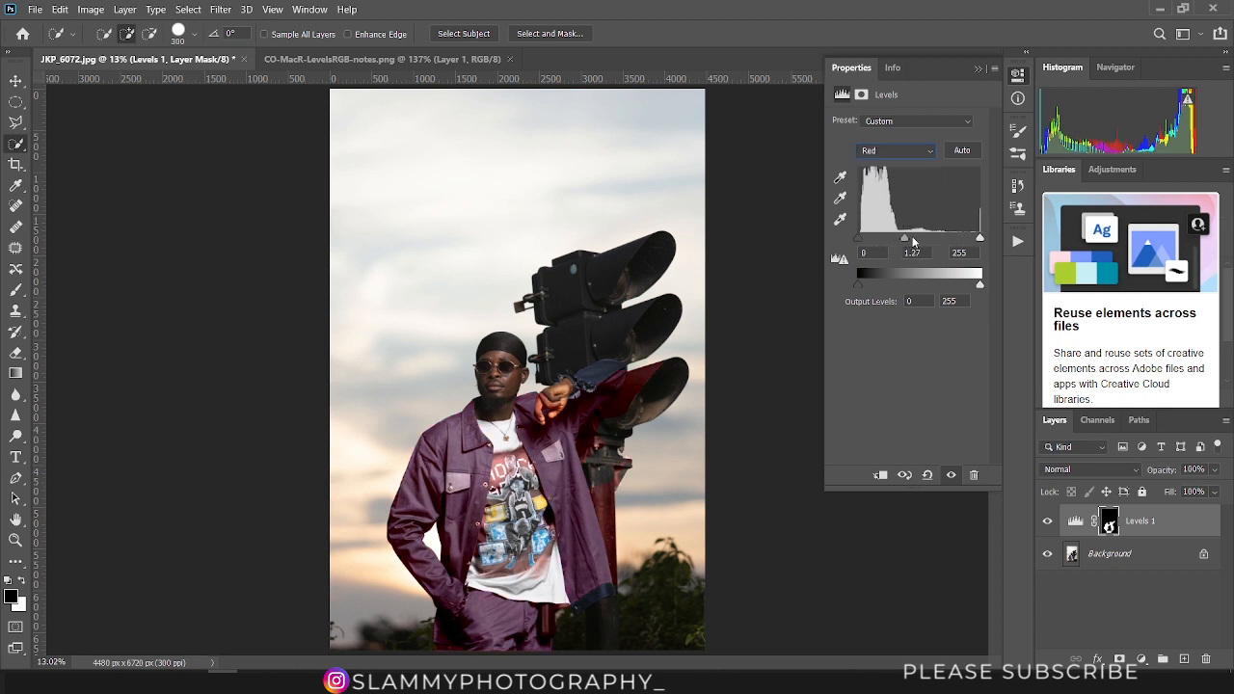
{"action": "left_click_drag", "start_coordinate": [912, 237], "coordinate": [908, 238]}
Set the Green channel midtone to 1.27 on the outfit's Levels layer and compare the photo with and without it
{"action": "left_click", "coordinate": [888, 153]}
{"action": "left_click", "coordinate": [867, 189]}
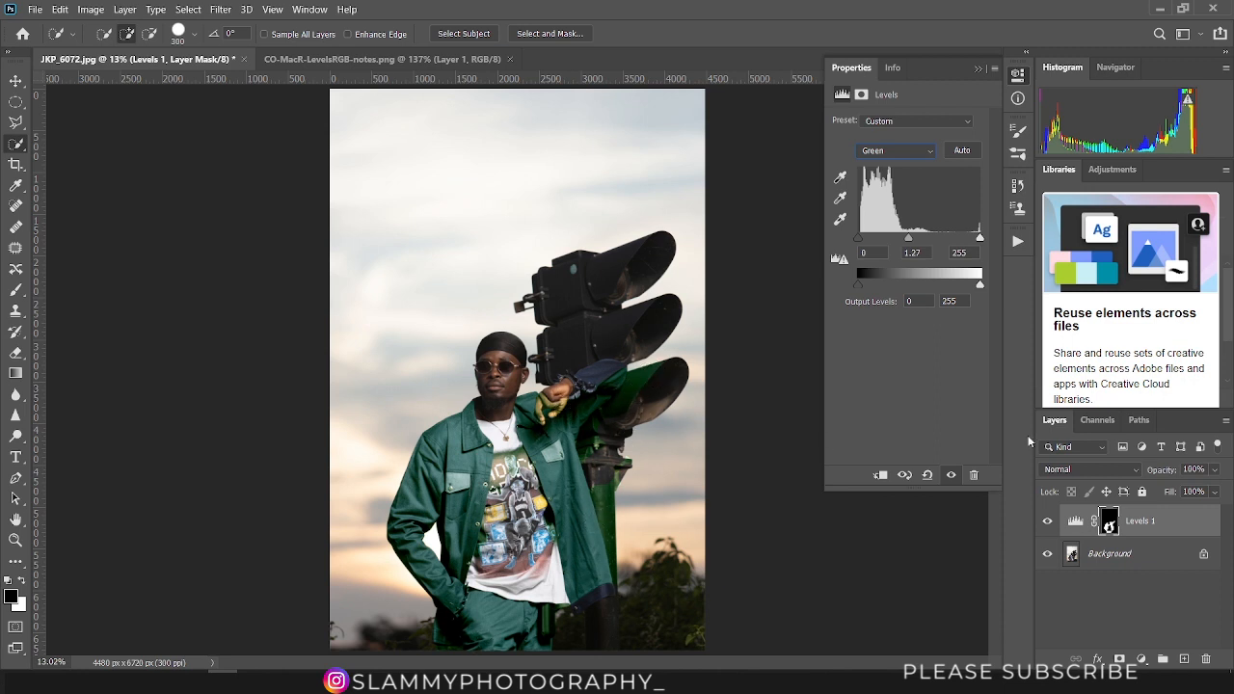
{"action": "left_click", "coordinate": [1047, 522]}
{"action": "left_click", "coordinate": [1047, 521]}
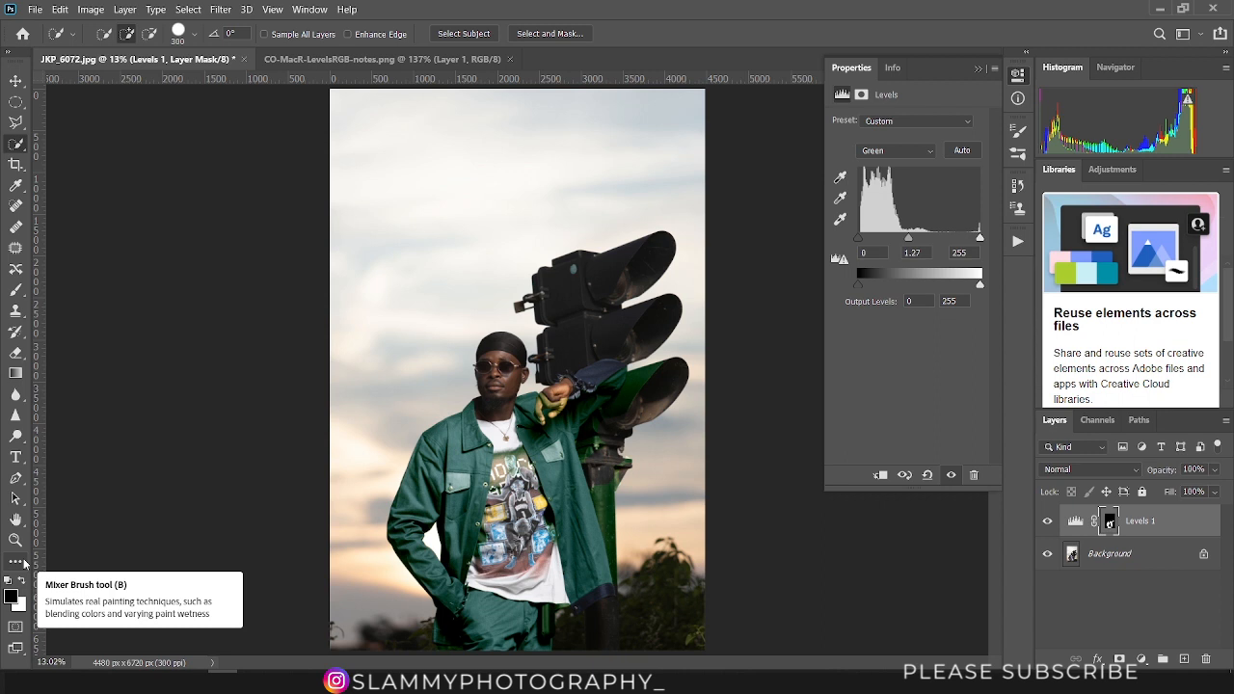
Activate the Pen tool on the photo, then return to Capture One and compare the portrait before and after in the split view
{"action": "key", "text": "p"}
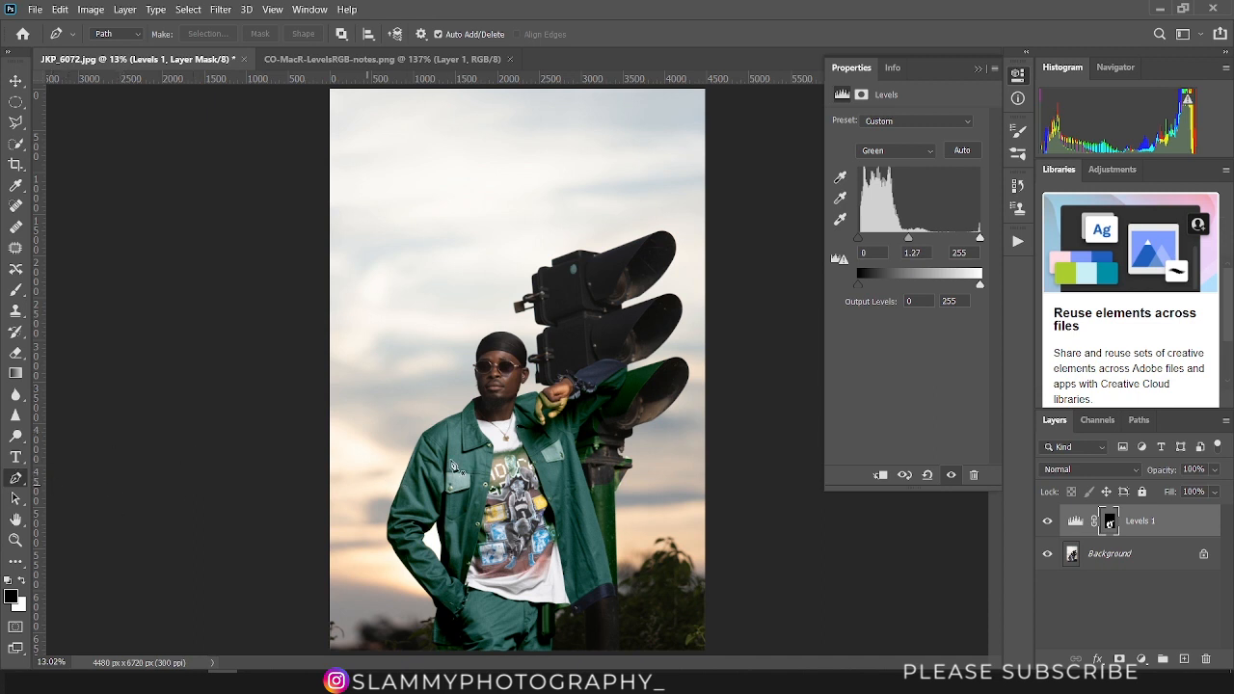
{"action": "left_click", "coordinate": [475, 401]}
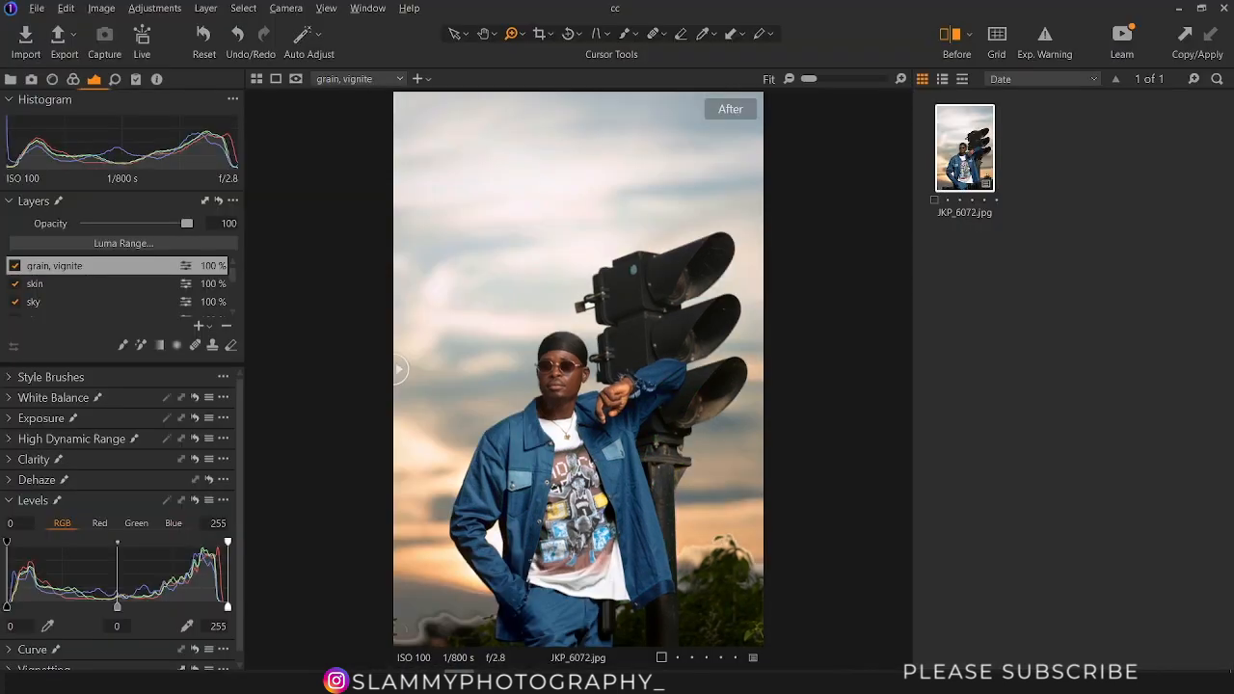
{"action": "key", "text": "y"}
{"action": "left_click_drag", "start_coordinate": [619, 416], "coordinate": [372, 433]}
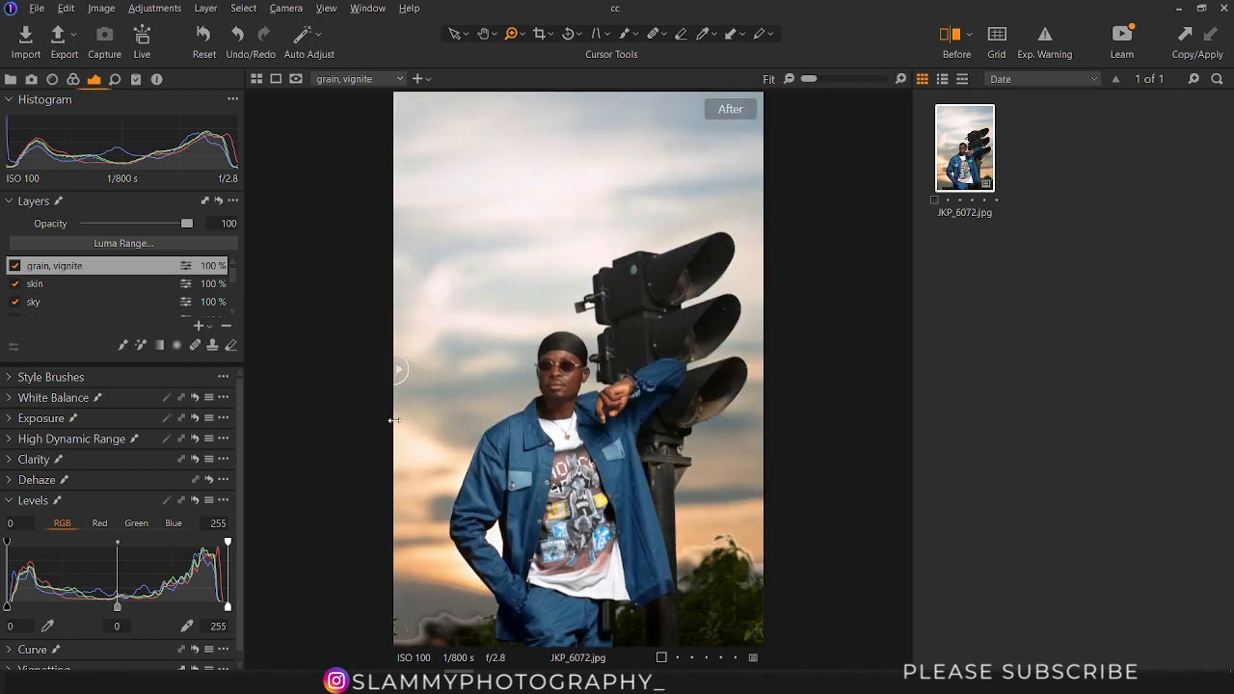